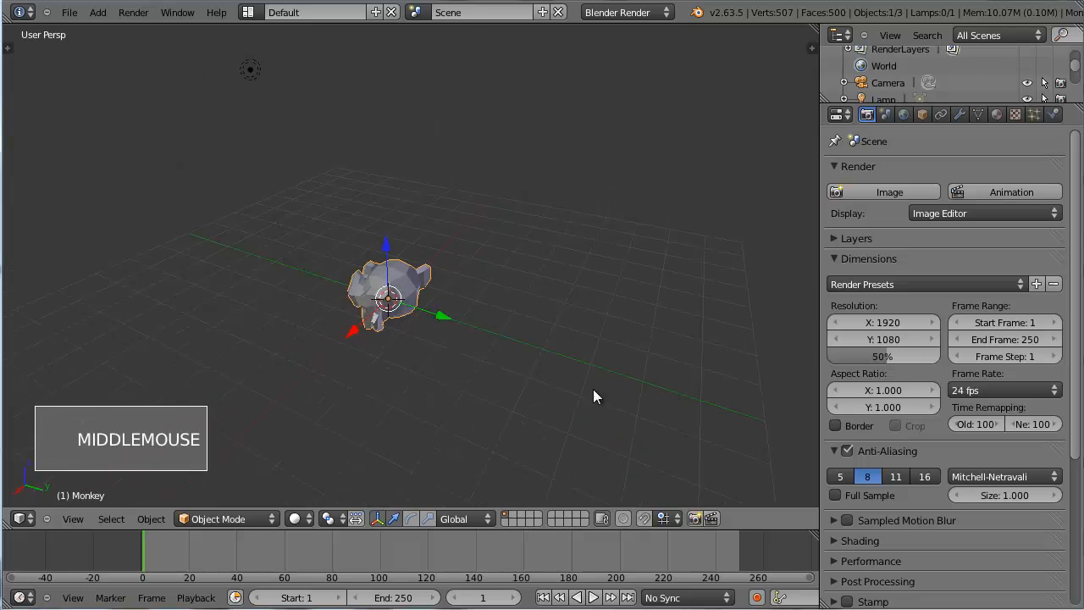
Move the monkey head up 1 unit along the Z axis.
{"action": "key", "text": "g"}
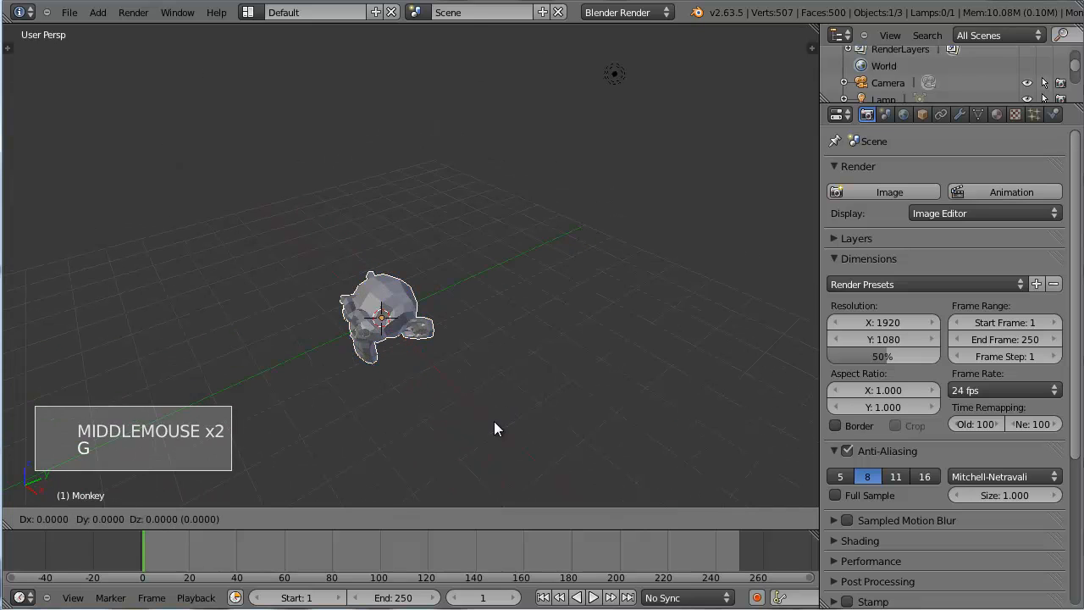
{"action": "type", "text": "z"}
{"action": "type", "text": "1"}
{"action": "key", "text": "Return"}
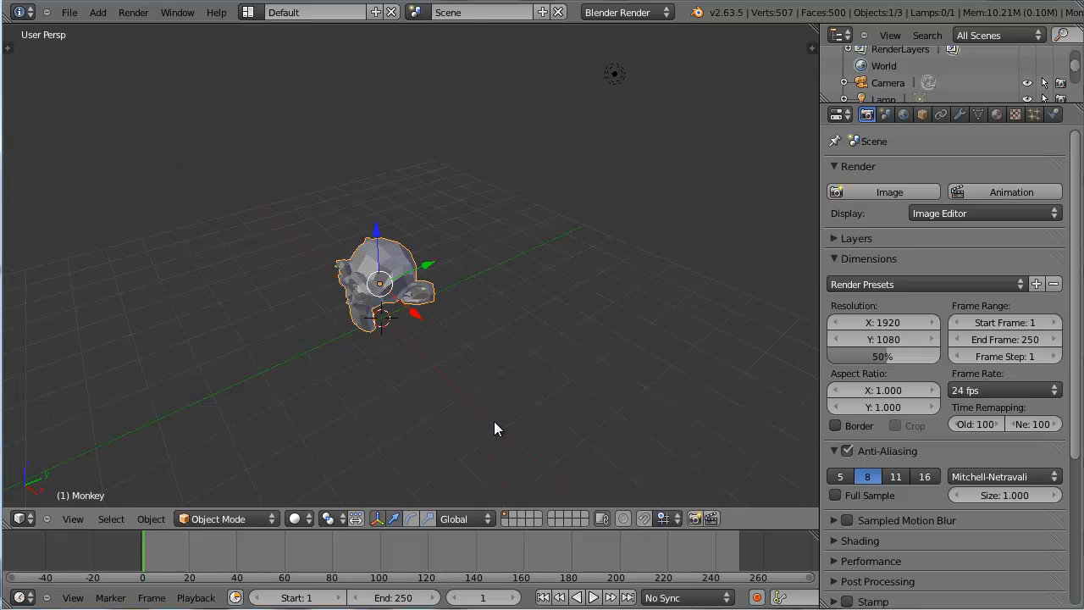
Widen the properties area and add a new particle system to the monkey head.
{"action": "middle_click_drag", "start_coordinate": [493, 421], "coordinate": [592, 365]}
{"action": "scroll", "coordinate": [538, 404], "scroll_direction": "up", "scroll_amount": 3}
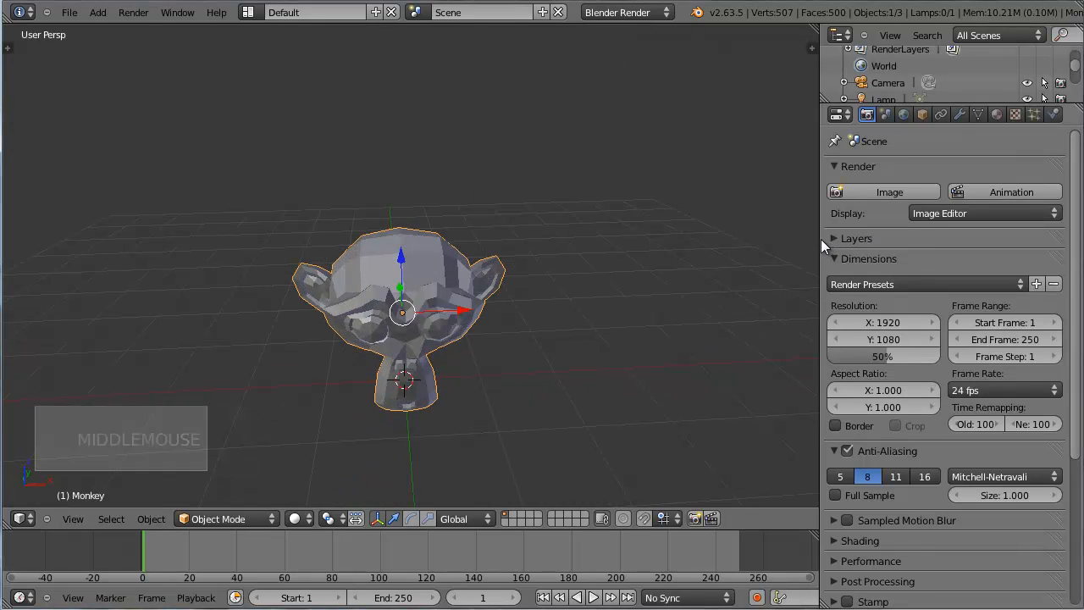
{"action": "left_click_drag", "start_coordinate": [820, 238], "coordinate": [794, 240]}
{"action": "left_click", "coordinate": [1006, 116]}
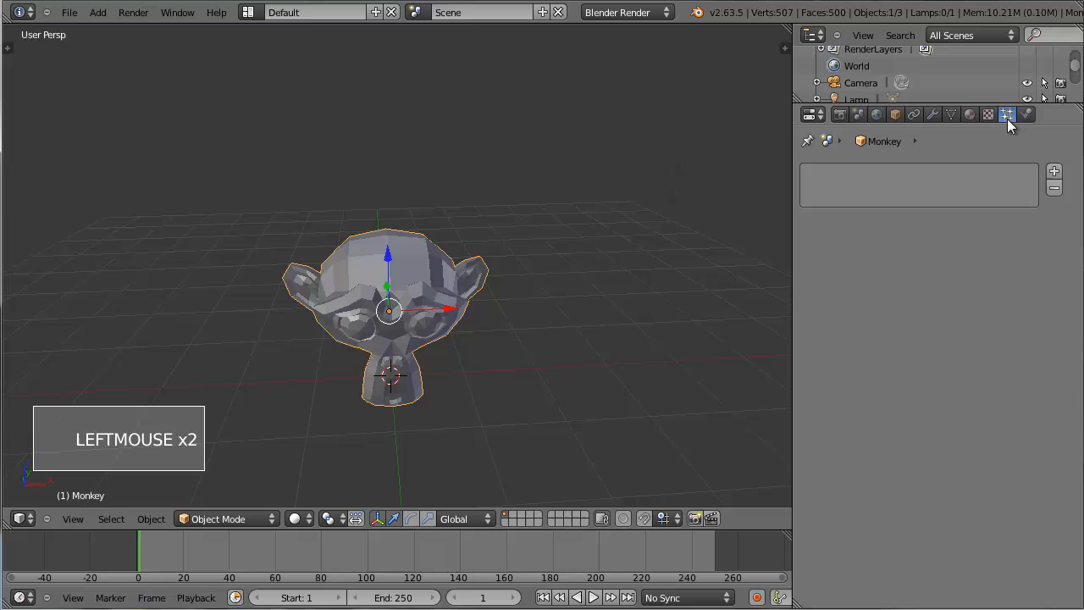
{"action": "left_click", "coordinate": [1054, 172]}
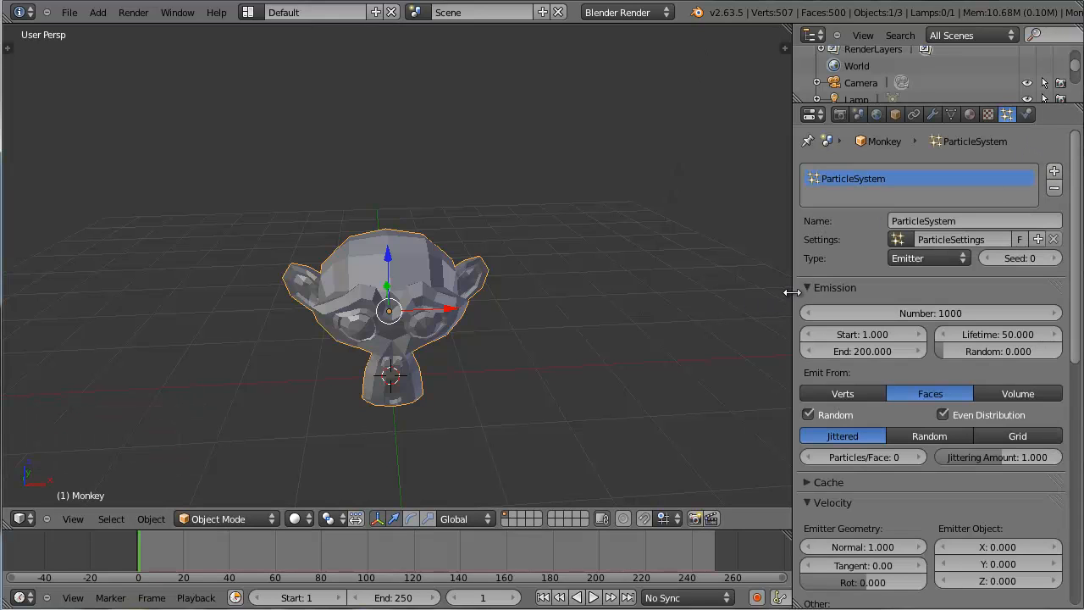
Widen the properties area further and play the animation to preview the particles emitted from the monkey head.
{"action": "left_click_drag", "start_coordinate": [792, 293], "coordinate": [770, 293]}
{"action": "key", "text": "alt+a"}
{"action": "scroll", "coordinate": [395, 355], "scroll_direction": "up", "scroll_amount": 2}
{"action": "scroll", "coordinate": [395, 355], "scroll_direction": "down", "scroll_amount": 2}
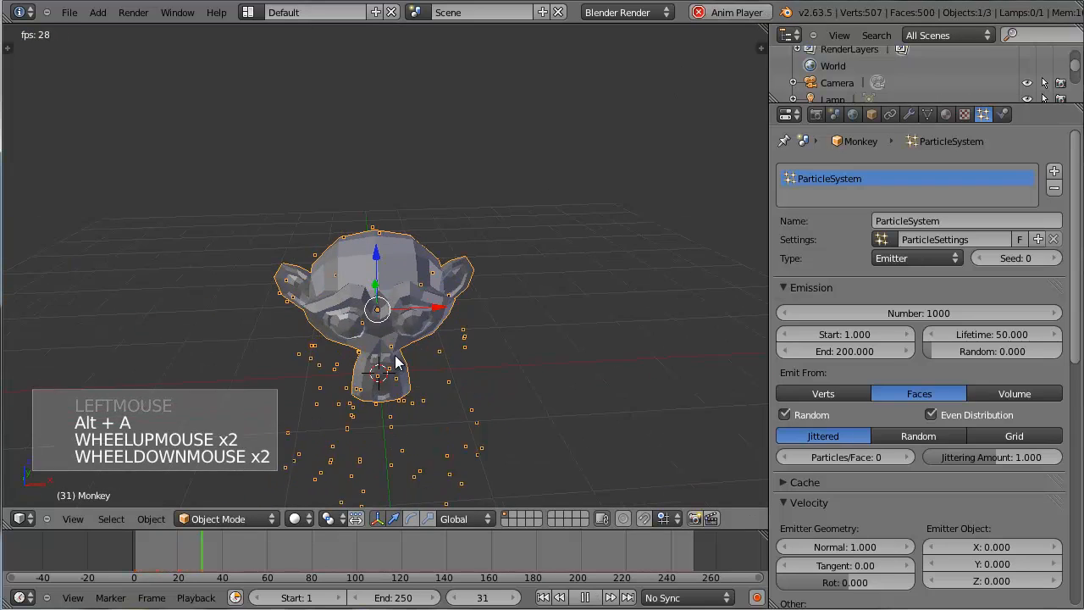
{"action": "middle_click_drag", "start_coordinate": [427, 315], "coordinate": [484, 345], "text": "shift"}
{"action": "key", "text": "Escape"}
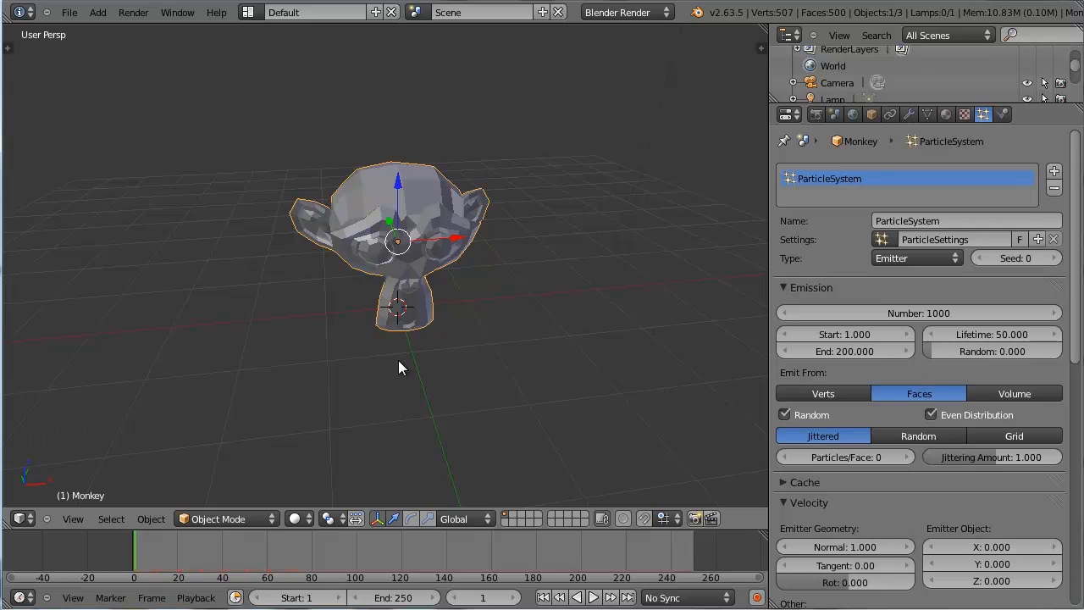
Place the 3D cursor at the monkey's outer ear tip on the negative X side, using the front orthographic view.
{"action": "key", "text": "KP_1"}
{"action": "key", "text": "KP_5"}
{"action": "scroll", "coordinate": [377, 270], "scroll_direction": "up", "scroll_amount": 2}
{"action": "middle_click_drag", "start_coordinate": [376, 270], "coordinate": [400, 371], "text": "shift"}
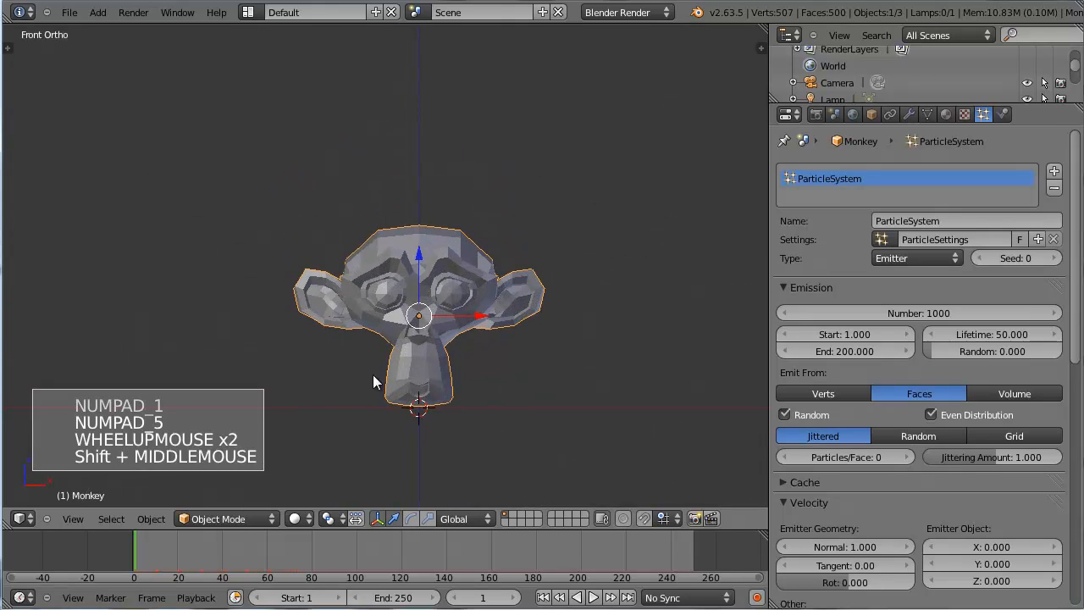
{"action": "left_click", "coordinate": [294, 296]}
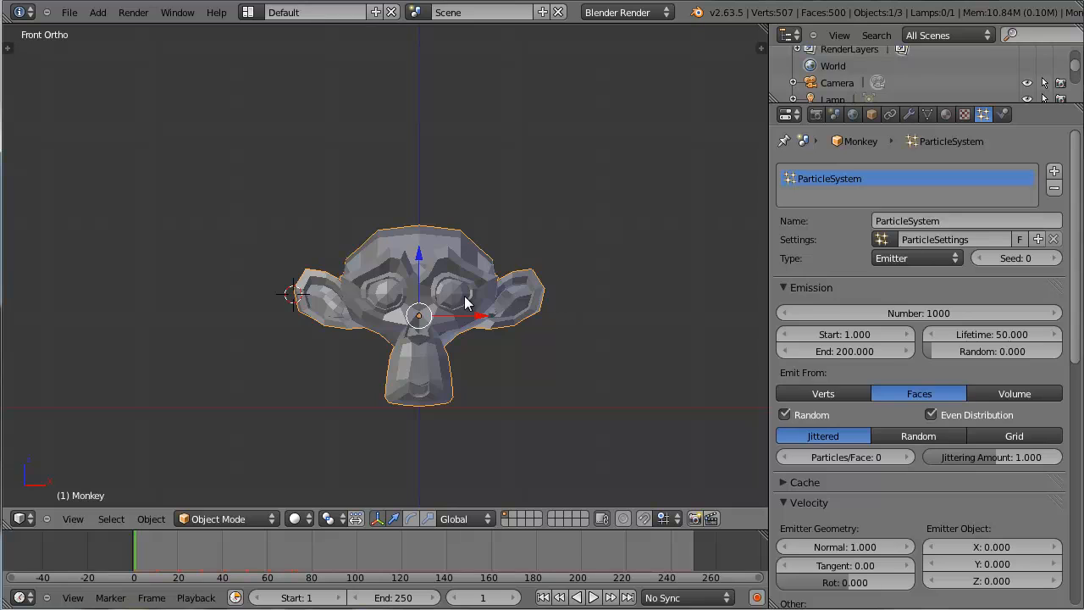
{"action": "mouse_move", "coordinate": [464, 296]}
{"action": "middle_mouse_down"}
{"action": "mouse_move", "coordinate": [471, 310]}
{"action": "mouse_move", "coordinate": [455, 312]}
{"action": "middle_mouse_up"}
{"action": "right_click", "coordinate": [446, 310]}
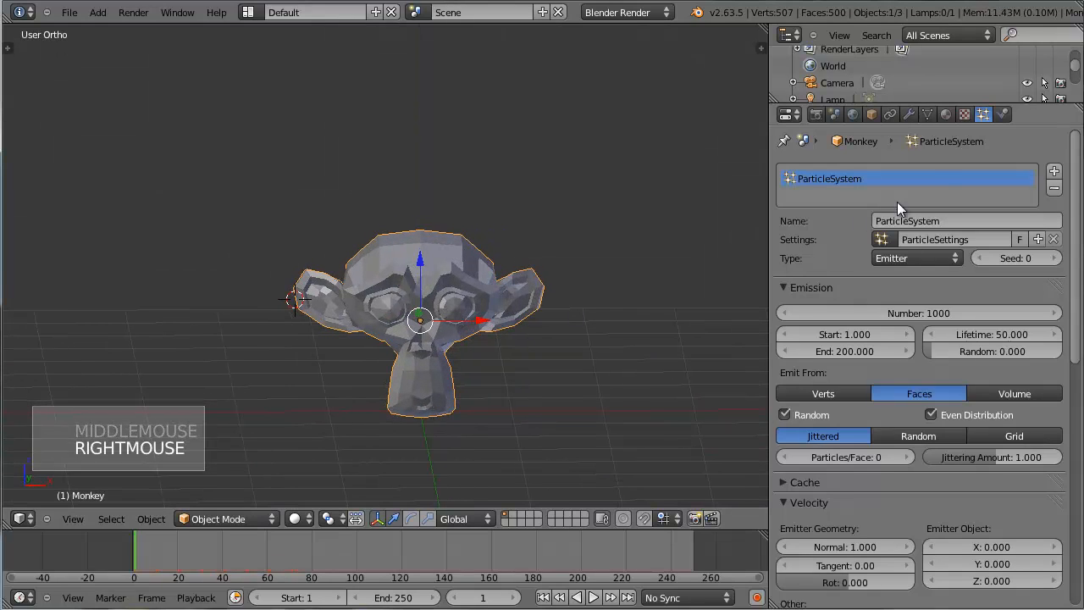
Create a new texture for the particle system and set its type to Blend.
{"action": "left_click", "coordinate": [963, 113]}
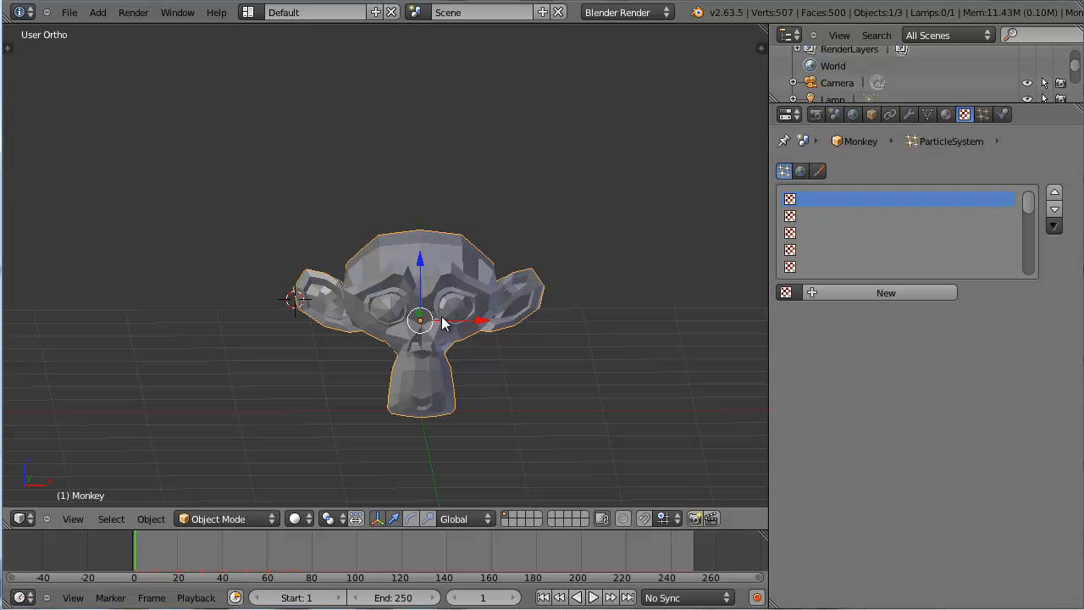
{"action": "left_click", "coordinate": [992, 101]}
{"action": "left_click", "coordinate": [984, 114]}
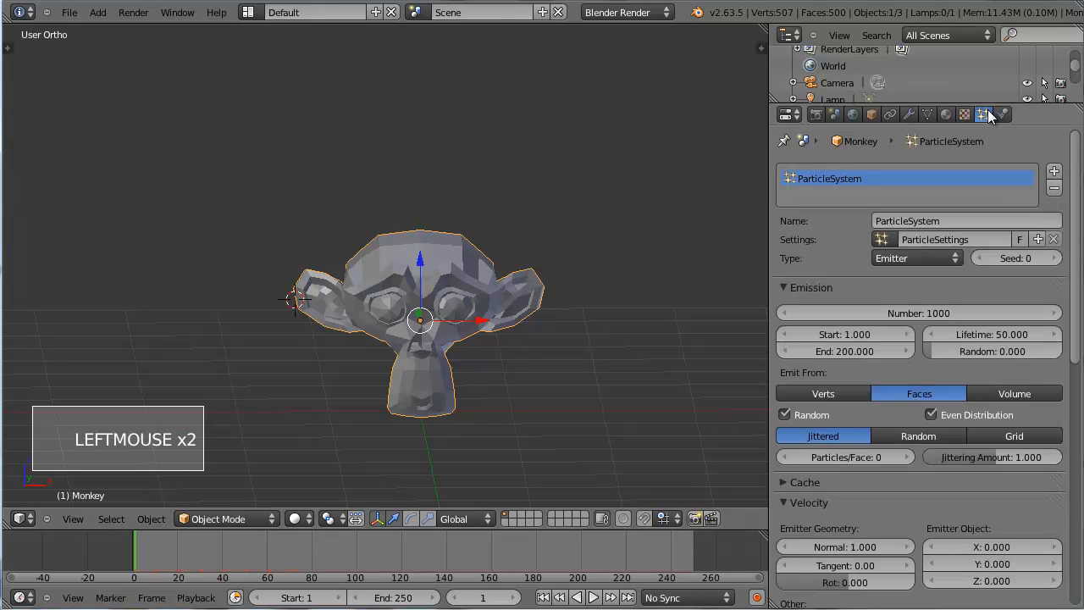
{"action": "left_click", "coordinate": [963, 114]}
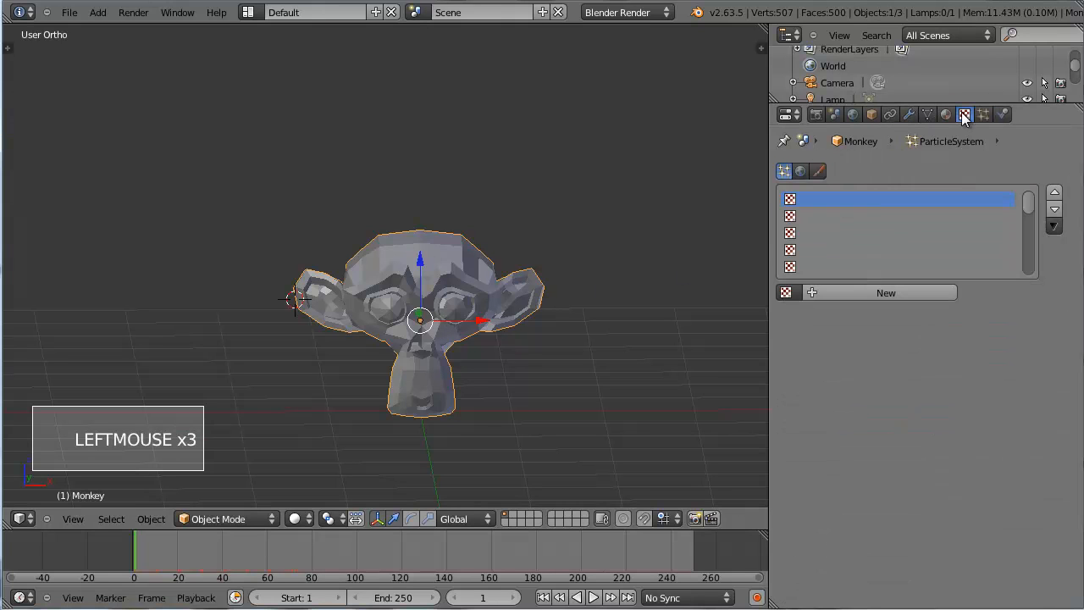
{"action": "left_click", "coordinate": [784, 171]}
{"action": "left_click", "coordinate": [839, 292]}
{"action": "left_click", "coordinate": [869, 315]}
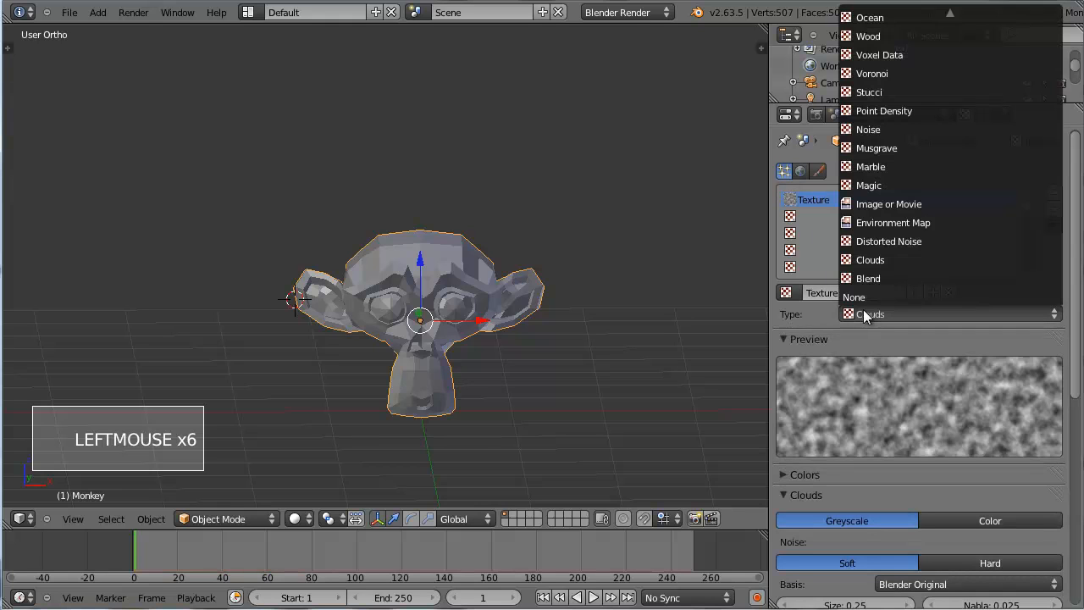
{"action": "left_click", "coordinate": [875, 277]}
{"action": "scroll", "coordinate": [884, 338], "scroll_direction": "down", "scroll_amount": 3}
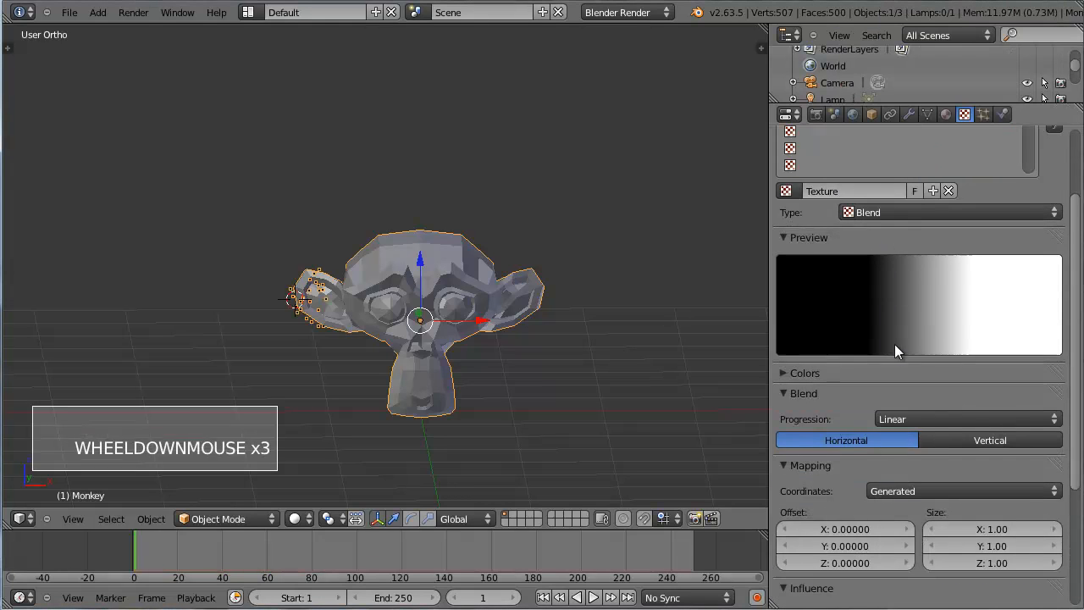
Play the animation from the front in wireframe shading to watch how the Blend texture drives the emission across the head.
{"action": "key", "text": "KP_1"}
{"action": "scroll", "coordinate": [424, 352], "scroll_direction": "up", "scroll_amount": 2}
{"action": "key", "text": "alt+a"}
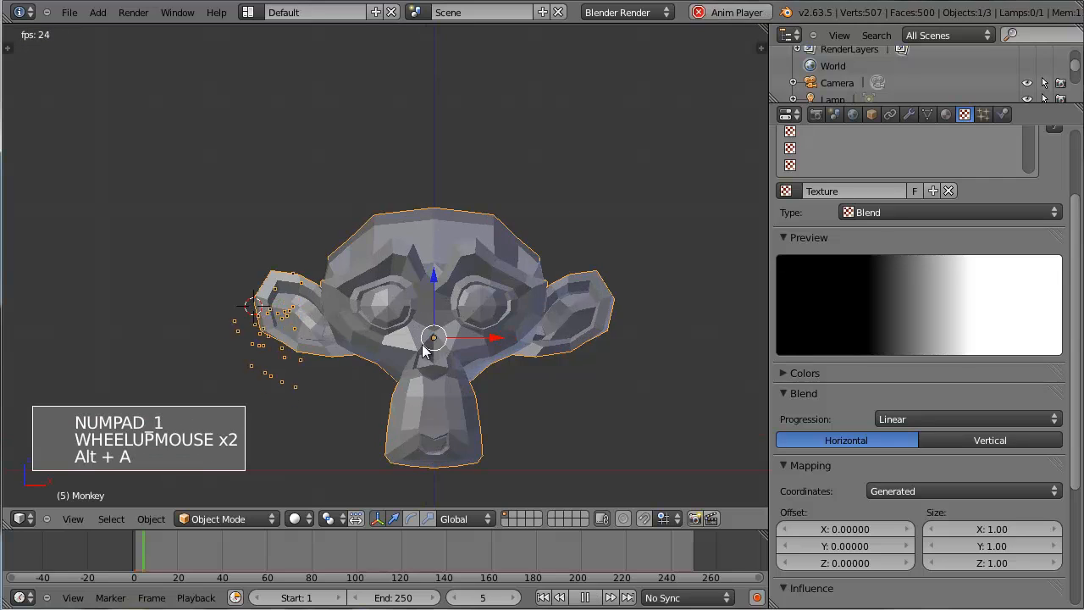
{"action": "scroll", "coordinate": [423, 347], "scroll_direction": "down", "scroll_amount": 3}
{"action": "key", "text": "z"}
{"action": "scroll", "coordinate": [425, 349], "scroll_direction": "up", "scroll_amount": 2}
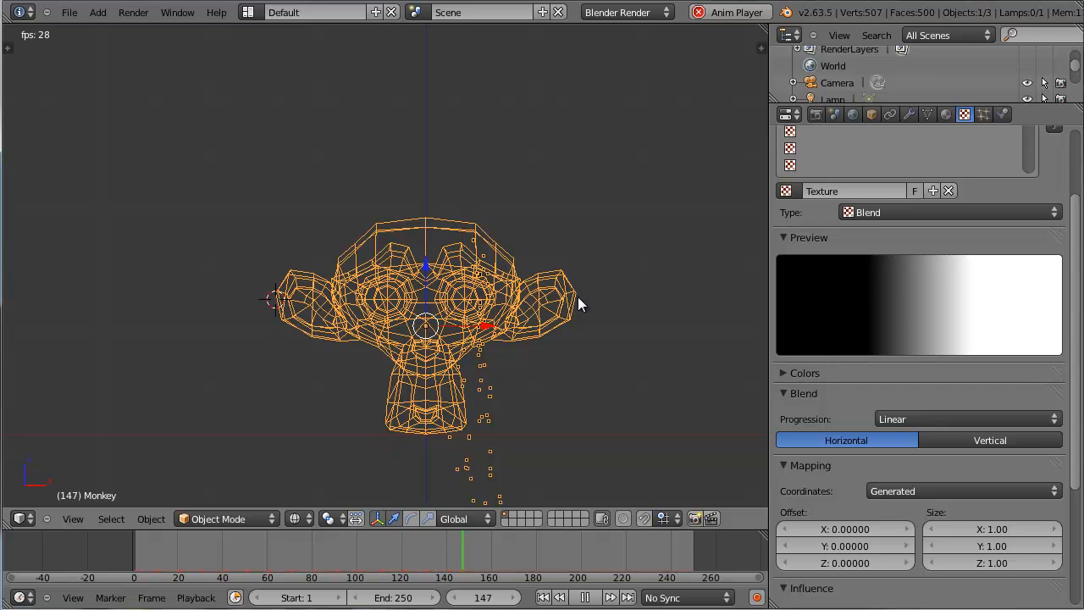
{"action": "left_click", "coordinate": [982, 114]}
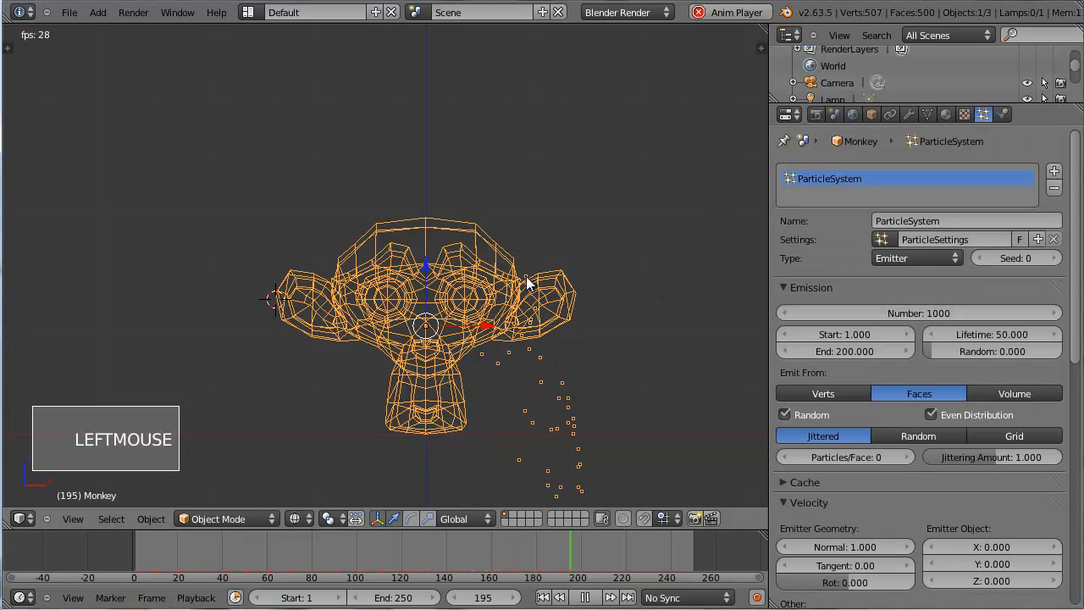
{"action": "key", "text": "Escape"}
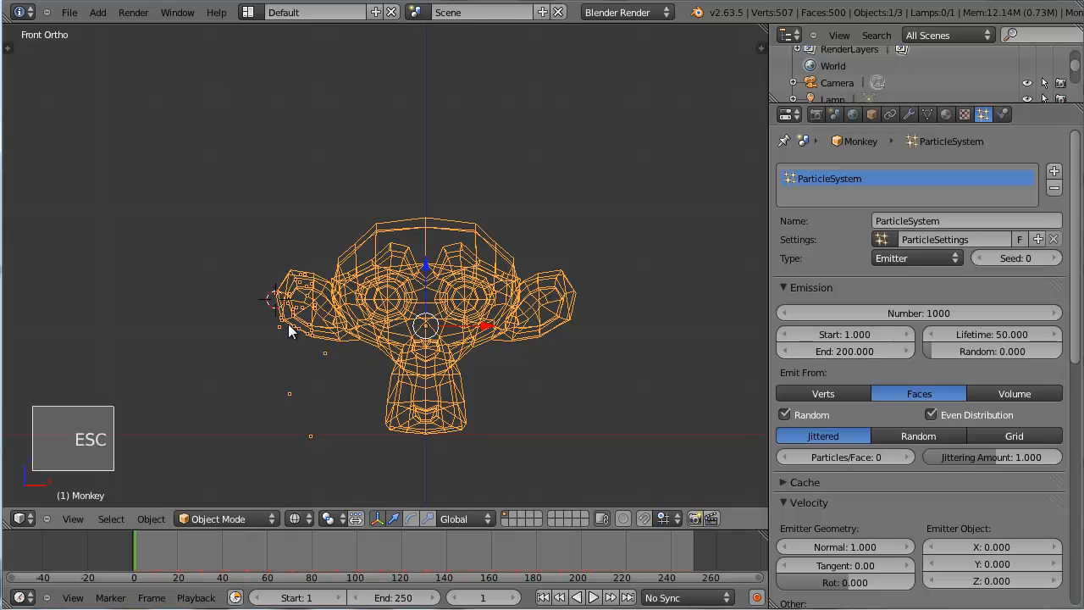
Replay the animation to compare the emission's progress with the particle system's Start and End frames.
{"action": "left_click", "coordinate": [839, 334]}
{"action": "key", "text": "alt+a"}
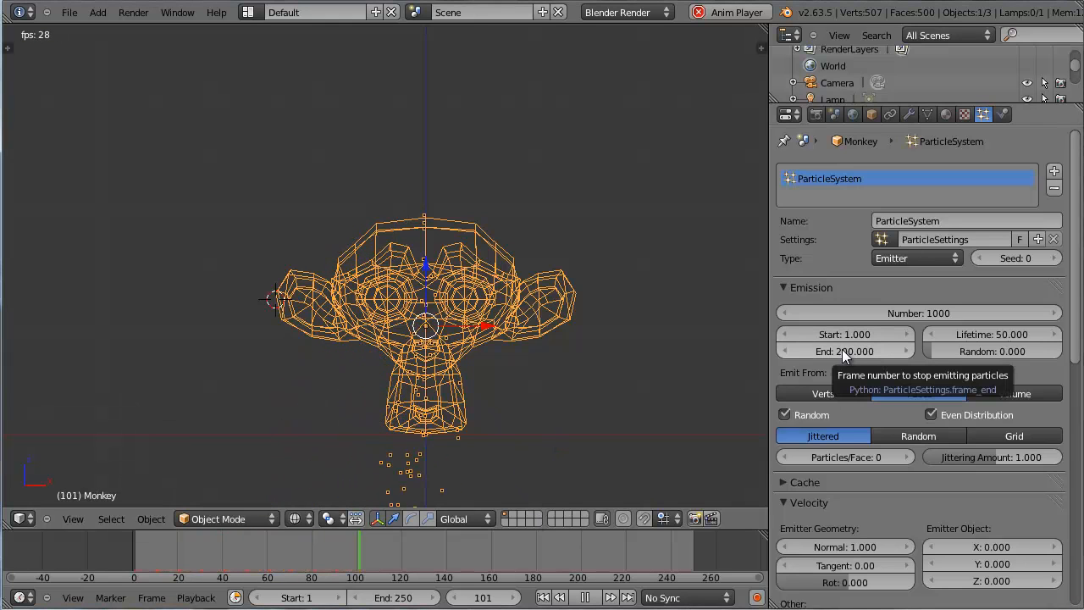
{"action": "key", "text": "Escape"}
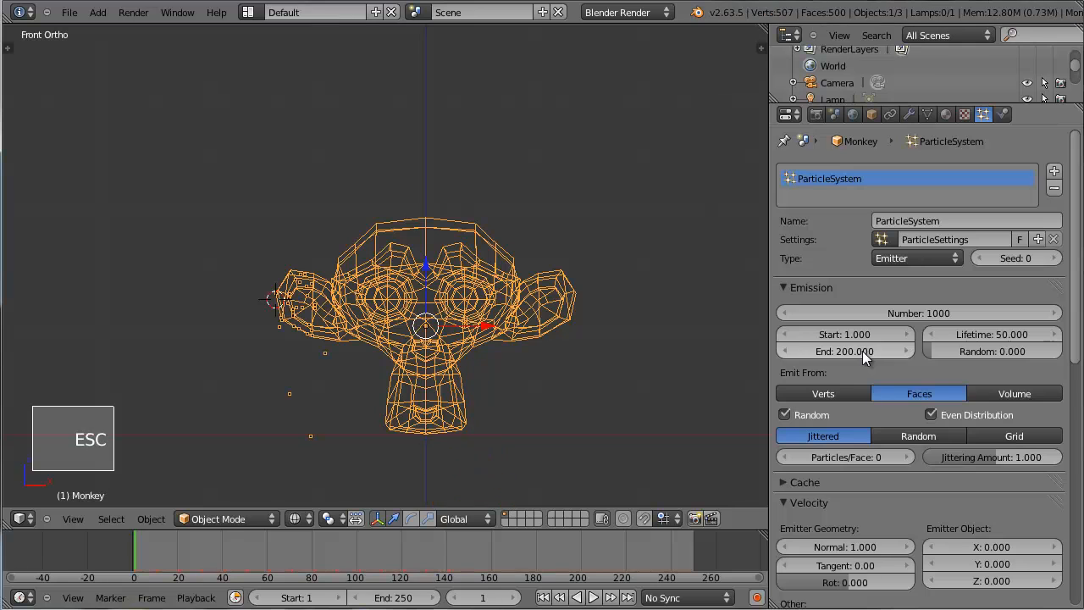
Set the particle emission's end frame to 10 and play the animation briefly.
{"action": "left_click", "coordinate": [861, 351]}
{"action": "type", "text": "10"}
{"action": "key", "text": "Return"}
{"action": "key", "text": "alt+a"}
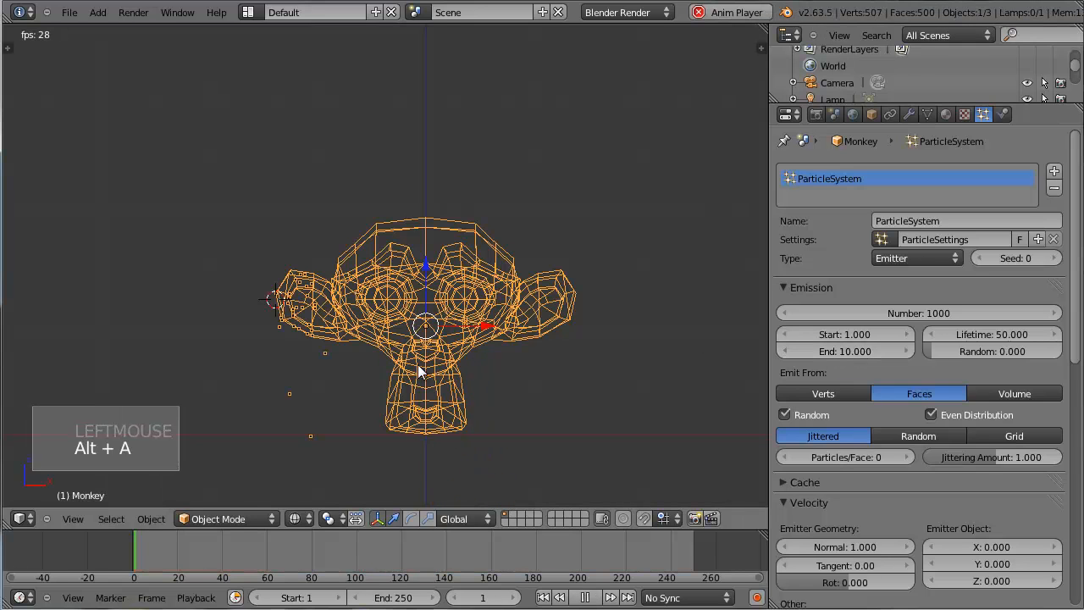
{"action": "key", "text": "Escape"}
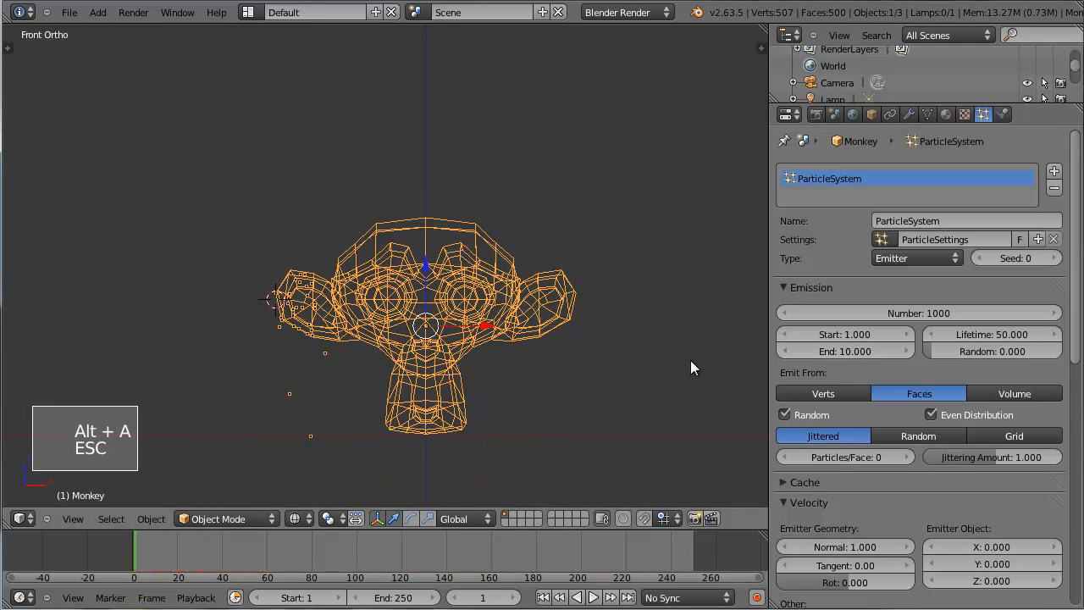
Set the particle emission's end frame to 50 and play the animation to preview it.
{"action": "left_click", "coordinate": [835, 354]}
{"action": "type", "text": "5"}
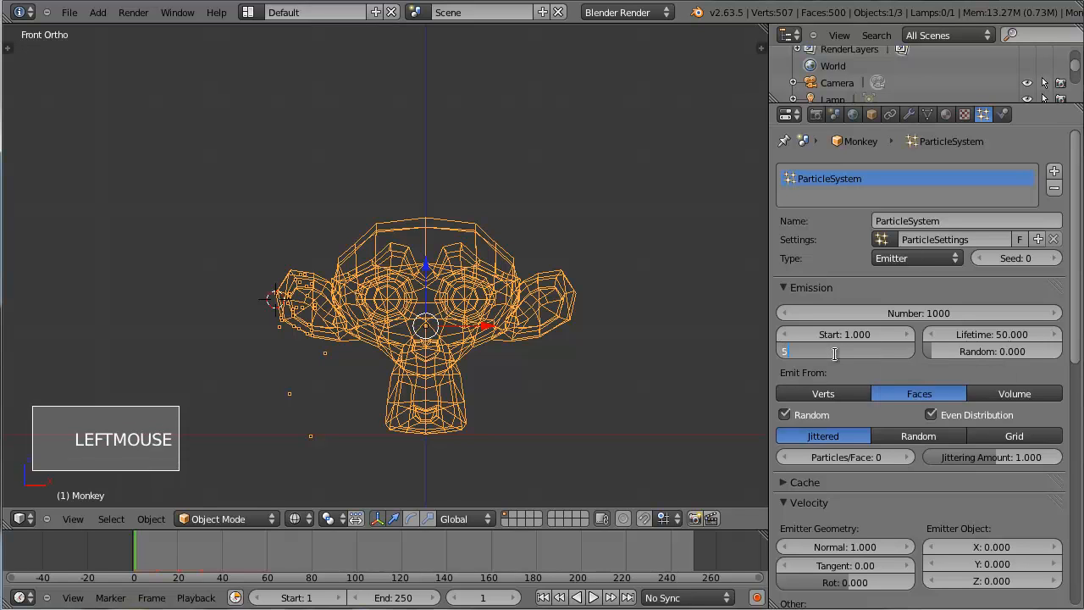
{"action": "type", "text": "0"}
{"action": "key", "text": "Return"}
{"action": "key", "text": "alt+a"}
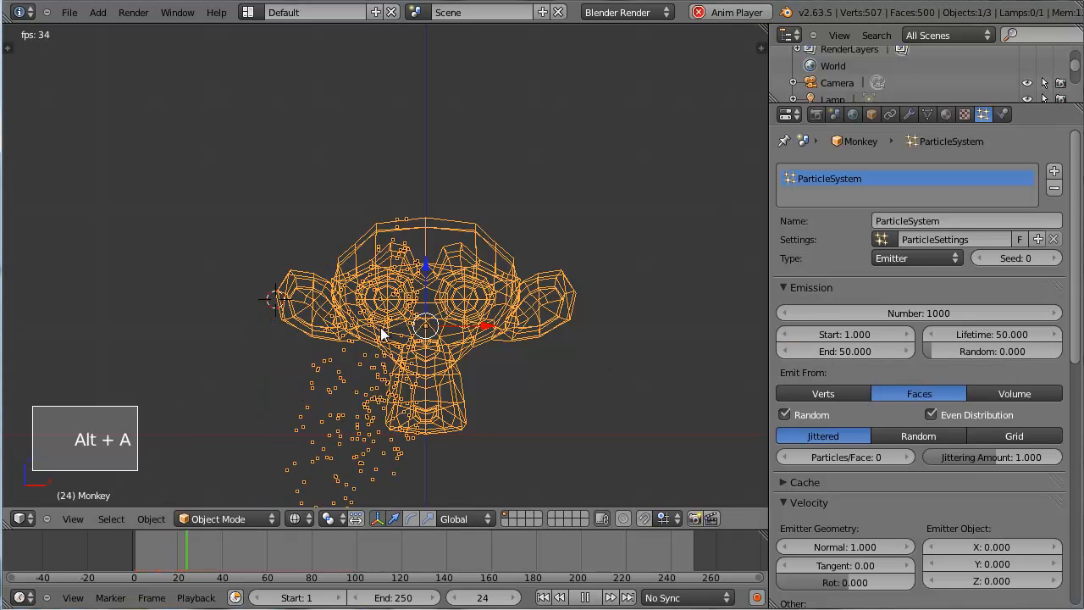
{"action": "key", "text": "Escape"}
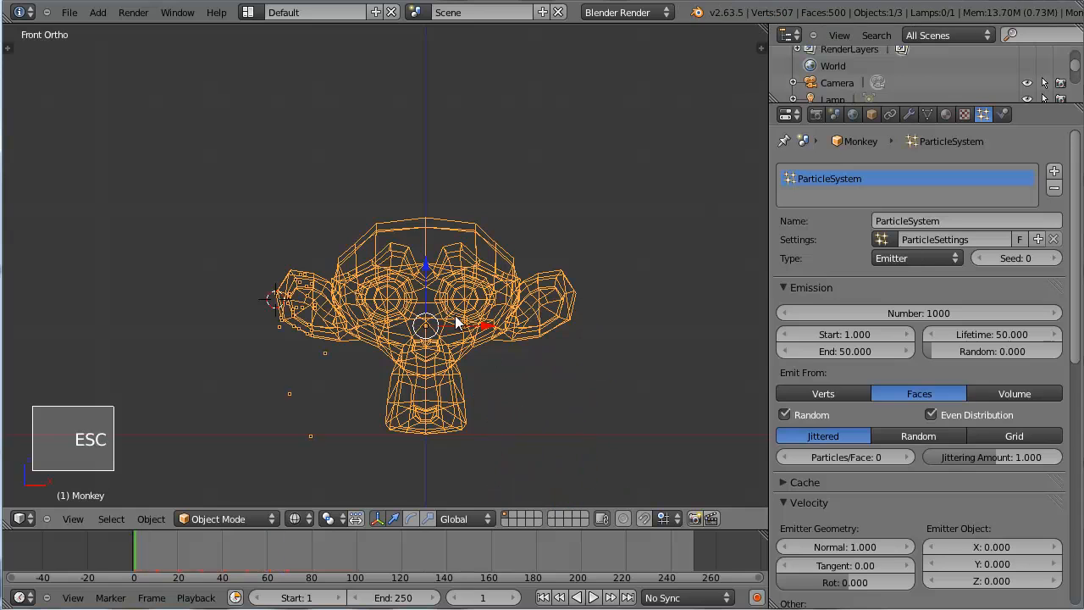
Set the particle emission's end frame to 200.
{"action": "scroll", "coordinate": [458, 322], "scroll_direction": "down", "scroll_amount": 3}
{"action": "middle_click_drag", "start_coordinate": [457, 321], "coordinate": [525, 343]}
{"action": "left_click", "coordinate": [848, 349]}
{"action": "type", "text": "200"}
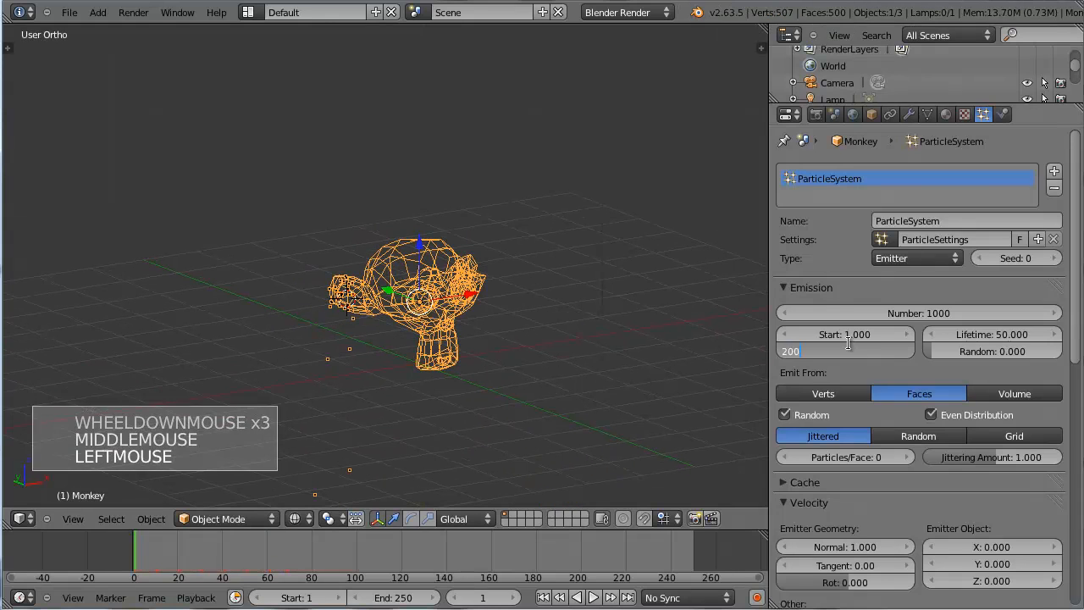
{"action": "left_click", "coordinate": [849, 343]}
Set the particles' render type to None, switch the viewport back to solid shading and briefly play the animation.
{"action": "scroll", "coordinate": [855, 376], "scroll_direction": "down", "scroll_amount": 15}
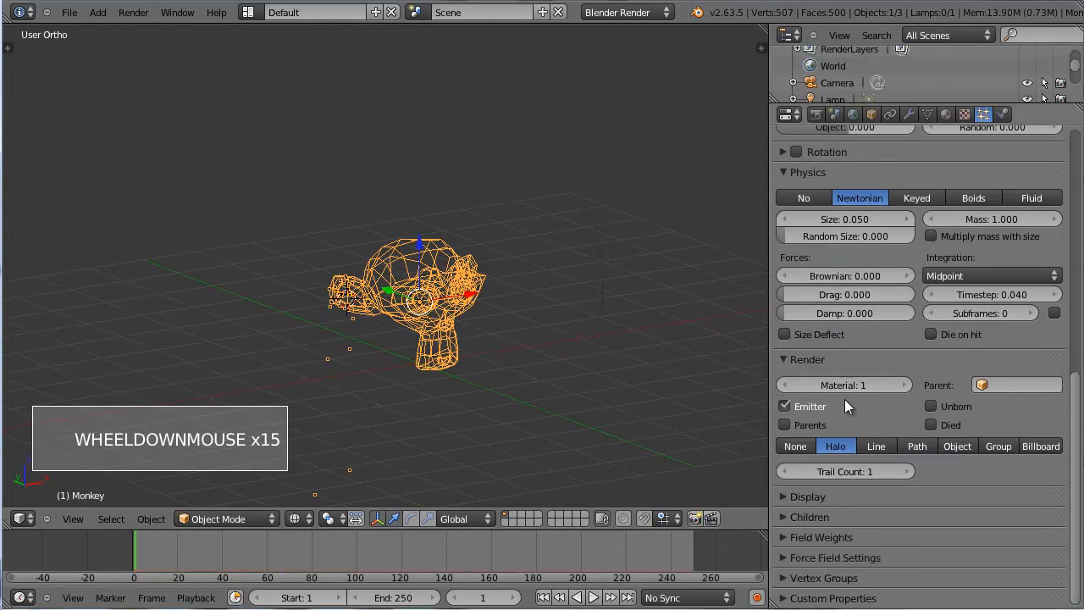
{"action": "scroll", "coordinate": [838, 411], "scroll_direction": "down", "scroll_amount": 2}
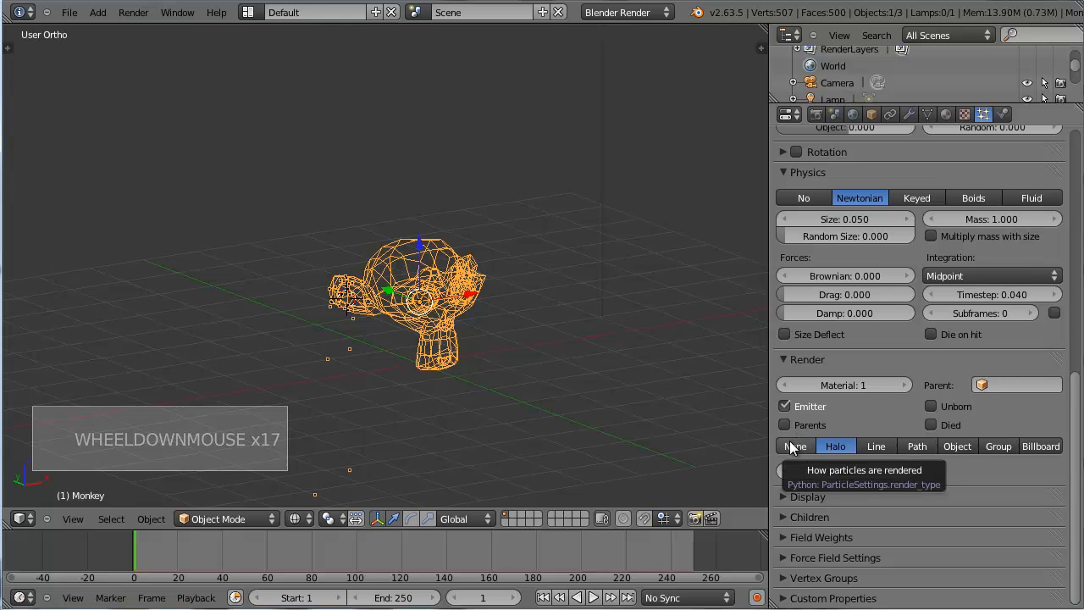
{"action": "left_click", "coordinate": [792, 445]}
{"action": "key", "text": "z"}
{"action": "scroll", "coordinate": [511, 345], "scroll_direction": "up", "scroll_amount": 3}
{"action": "middle_click_drag", "start_coordinate": [530, 356], "coordinate": [502, 364]}
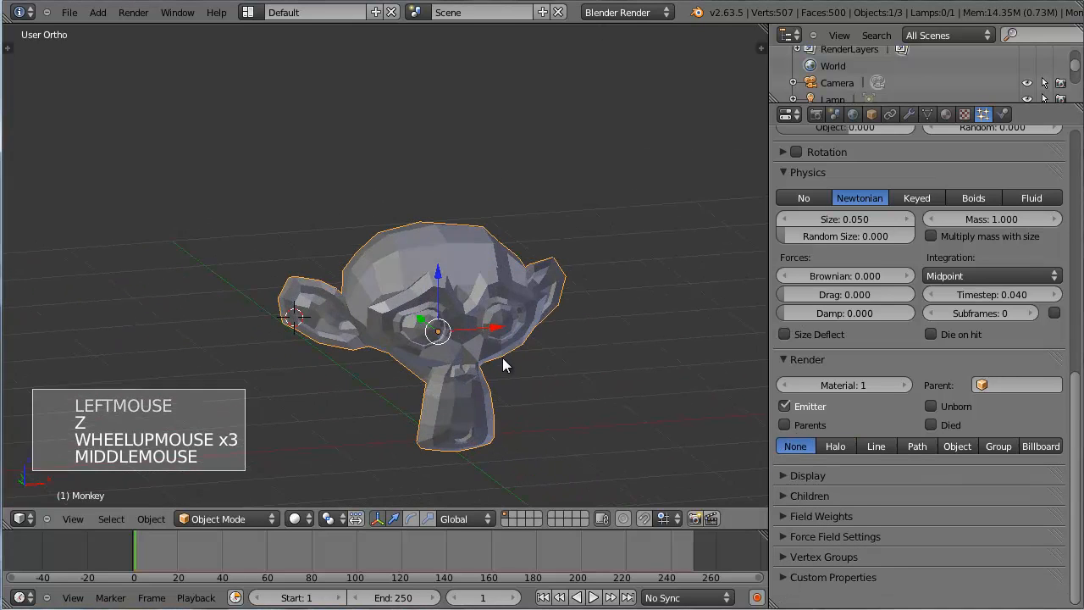
{"action": "key", "text": "alt+a"}
{"action": "key", "text": "Escape"}
Set the Gravity field weight of the particle system to 0 and briefly play the animation to test it.
{"action": "scroll", "coordinate": [814, 543], "scroll_direction": "down", "scroll_amount": 4}
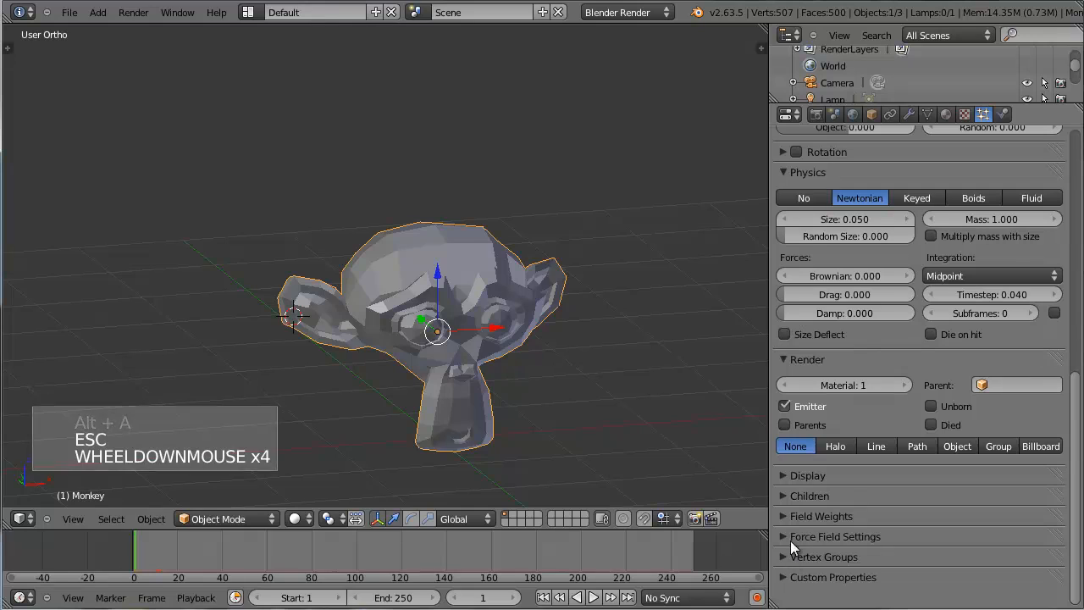
{"action": "left_click", "coordinate": [783, 522]}
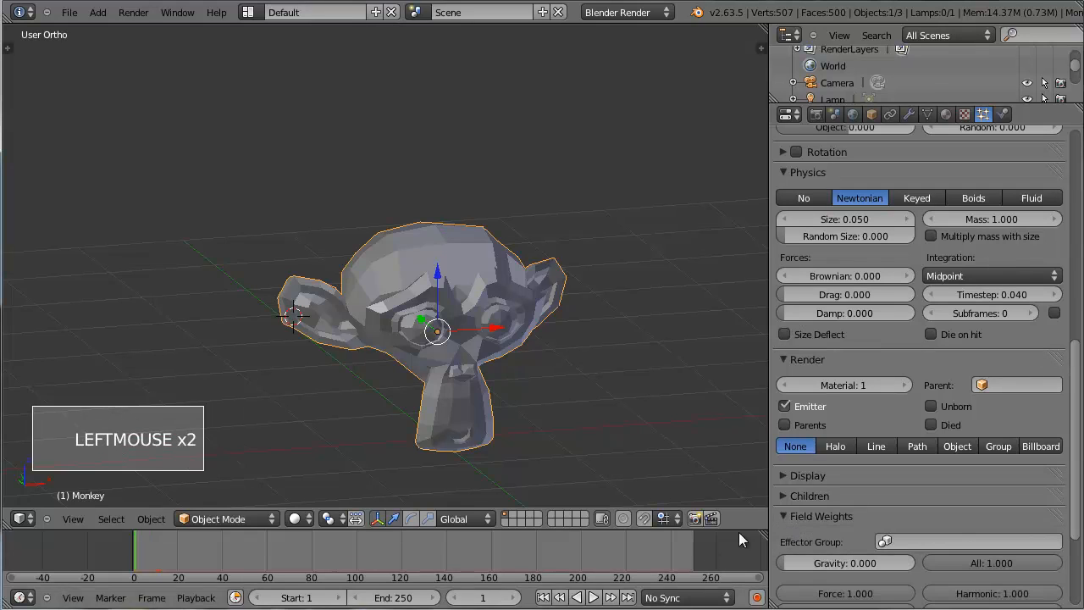
{"action": "left_click", "coordinate": [780, 516]}
{"action": "key", "text": "alt+a"}
{"action": "key", "text": "Escape"}
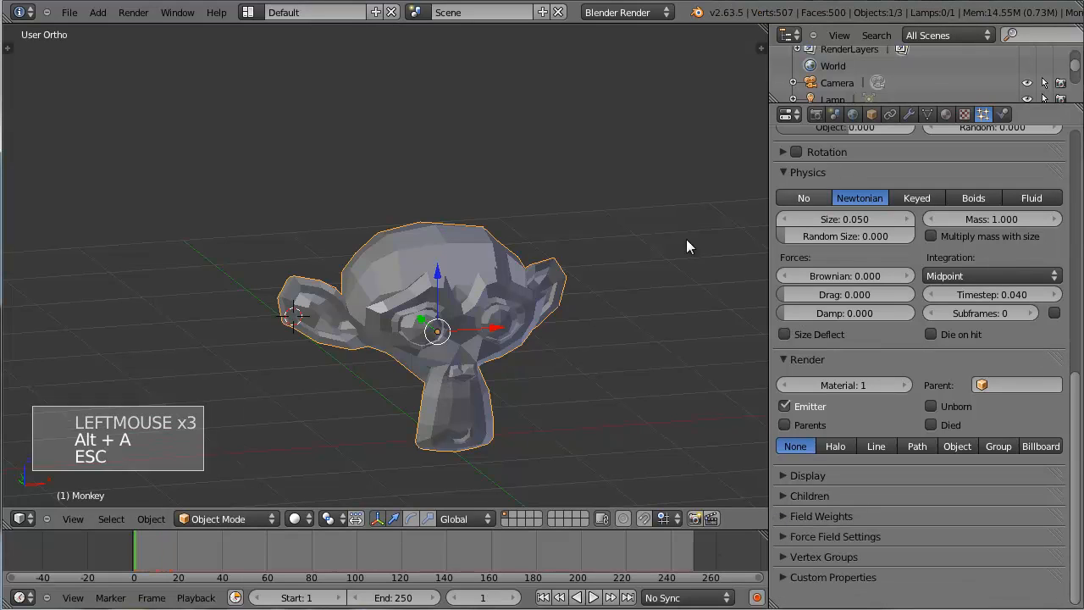
{"action": "key", "text": "alt+a"}
{"action": "key", "text": "Escape"}
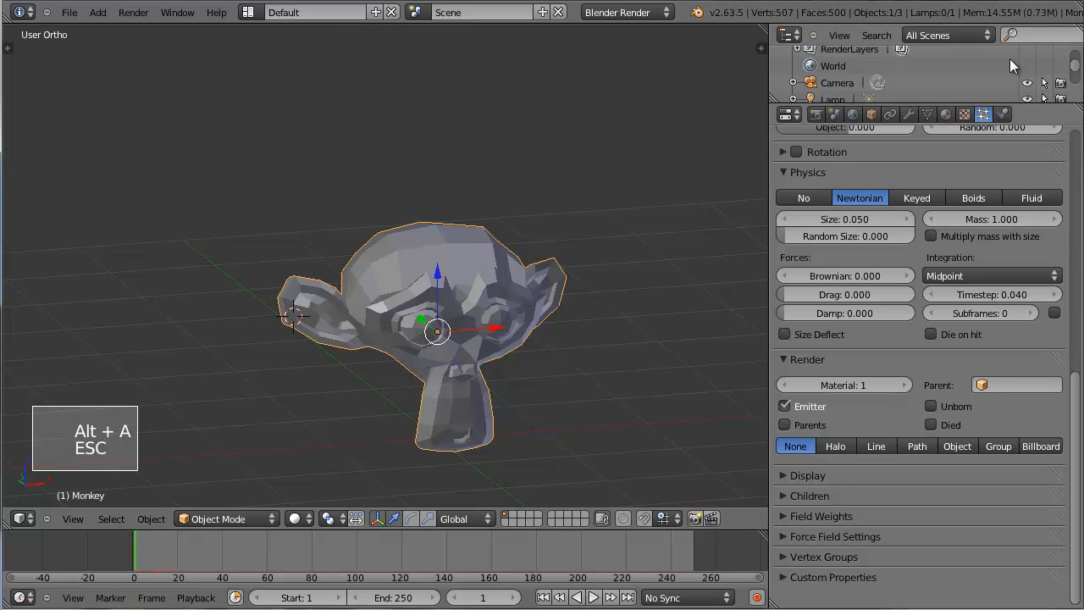
Add an Explode modifier to the monkey head.
{"action": "left_click", "coordinate": [908, 114]}
{"action": "middle_click_drag", "start_coordinate": [703, 203], "coordinate": [411, 330]}
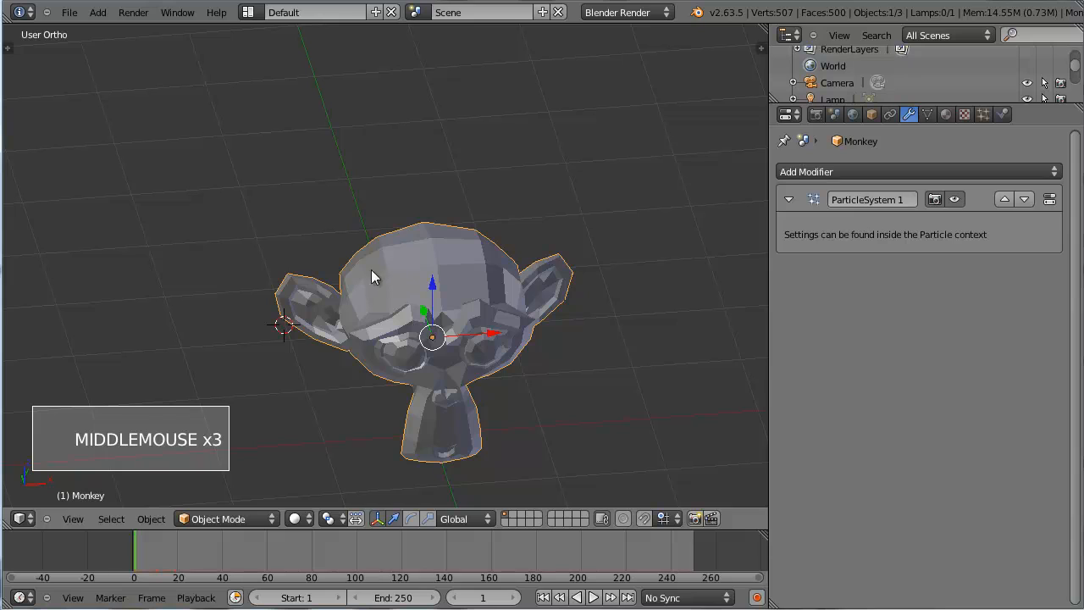
{"action": "left_click", "coordinate": [790, 169]}
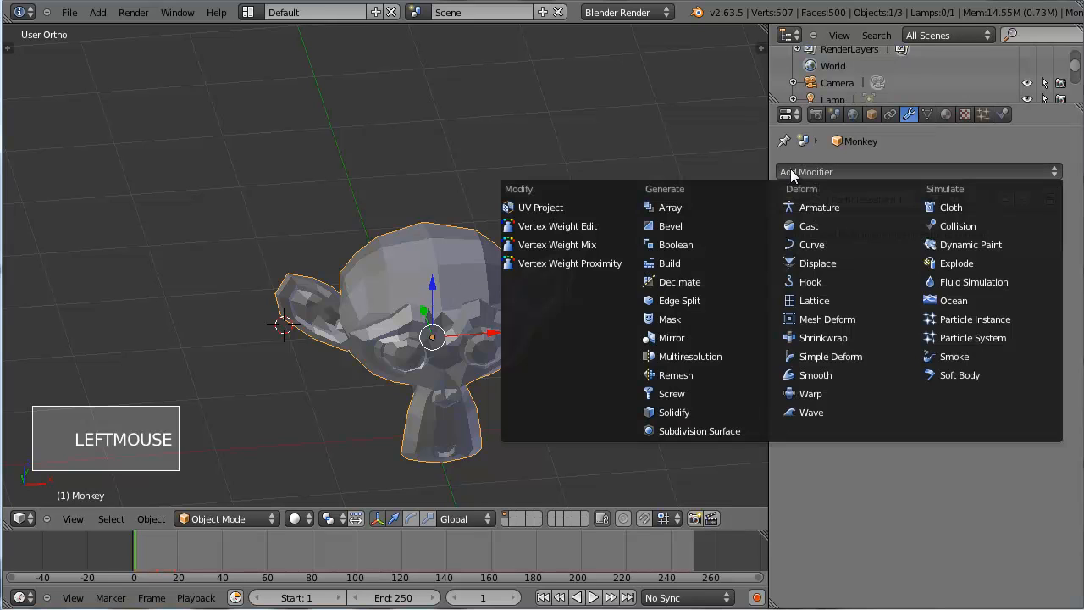
{"action": "left_click", "coordinate": [982, 259]}
Play the animation twice to preview the Explode effect on the monkey head.
{"action": "key", "text": "alt+a"}
{"action": "middle_click_drag", "start_coordinate": [454, 269], "coordinate": [300, 295]}
{"action": "scroll", "coordinate": [412, 319], "scroll_direction": "down", "scroll_amount": 4}
{"action": "scroll", "coordinate": [406, 316], "scroll_direction": "down", "scroll_amount": 1}
{"action": "scroll", "coordinate": [390, 318], "scroll_direction": "up", "scroll_amount": 4}
{"action": "scroll", "coordinate": [282, 337], "scroll_direction": "down", "scroll_amount": 2}
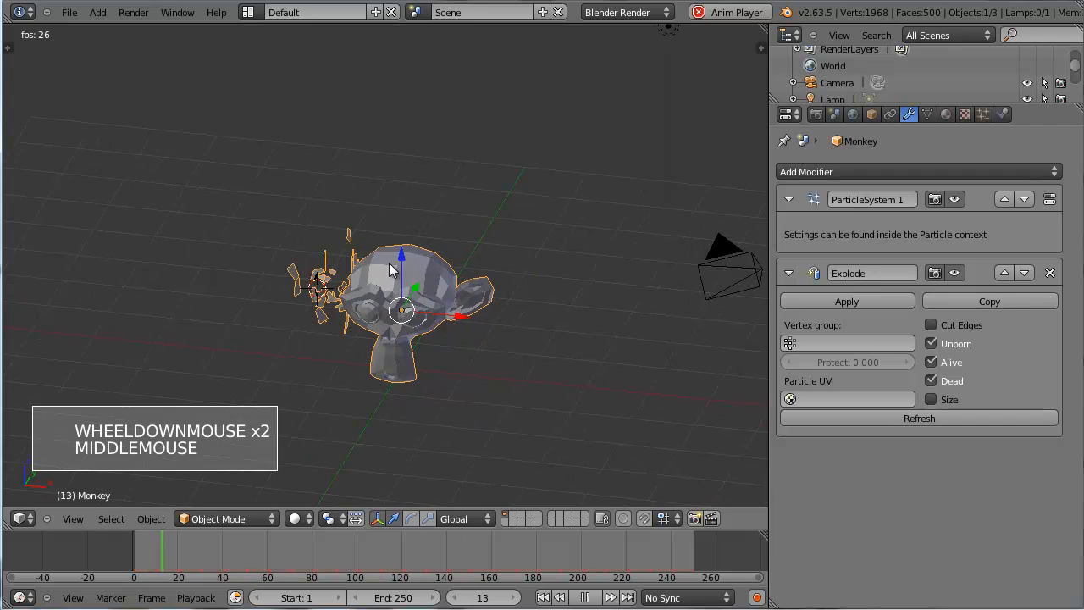
{"action": "key", "text": "Escape"}
{"action": "key", "text": "alt+a"}
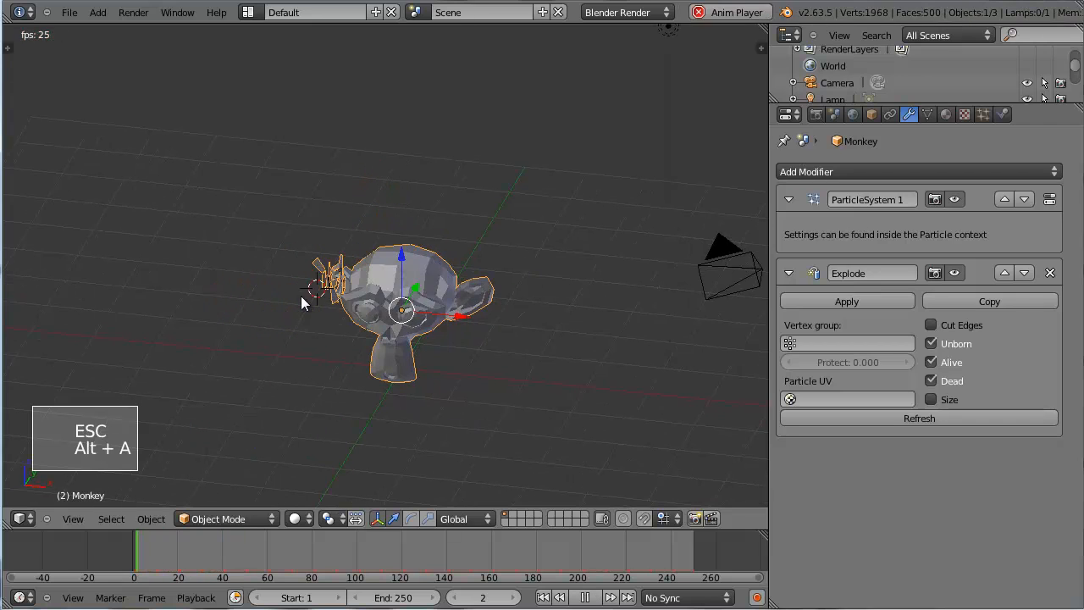
{"action": "key", "text": "Escape"}
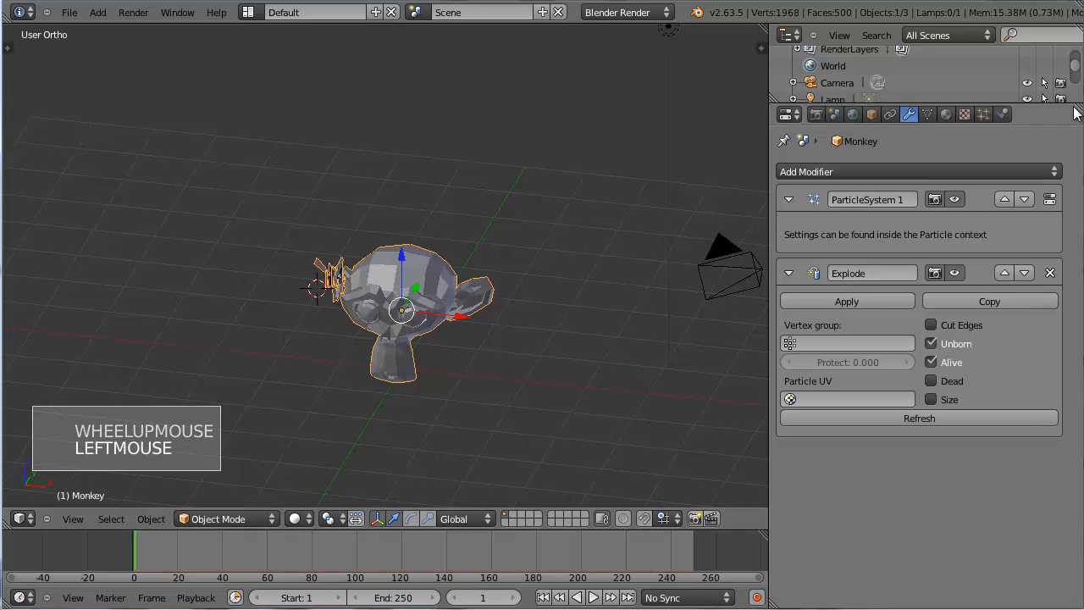
Check the particle lifetime in the particle system's Emission settings, then return to the Explode modifier's settings.
{"action": "left_click", "coordinate": [983, 114]}
{"action": "scroll", "coordinate": [989, 253], "scroll_direction": "up", "scroll_amount": 11}
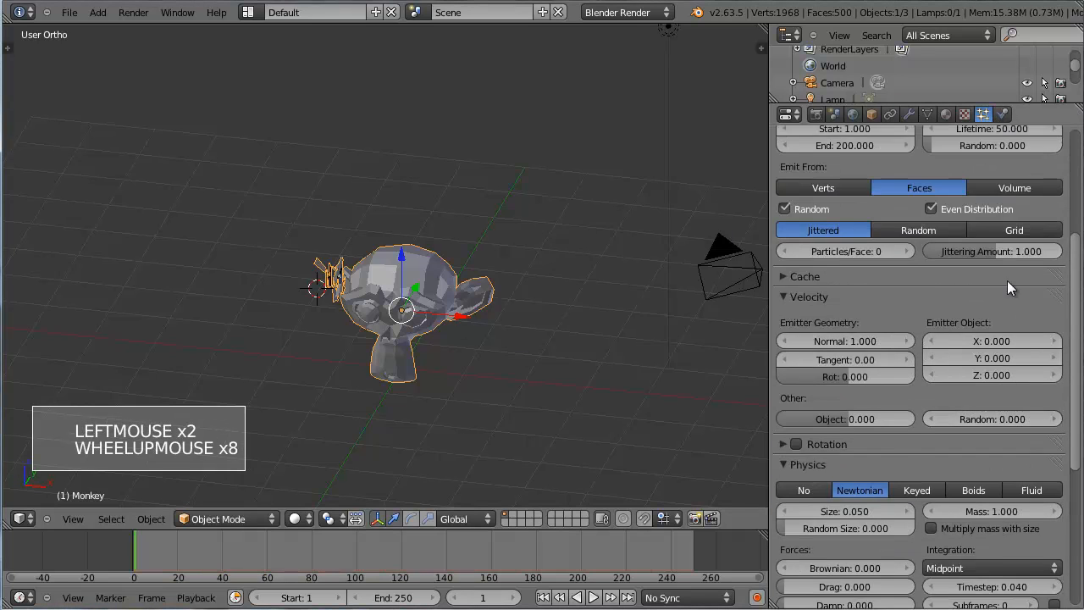
{"action": "scroll", "coordinate": [1015, 306], "scroll_direction": "up", "scroll_amount": 5}
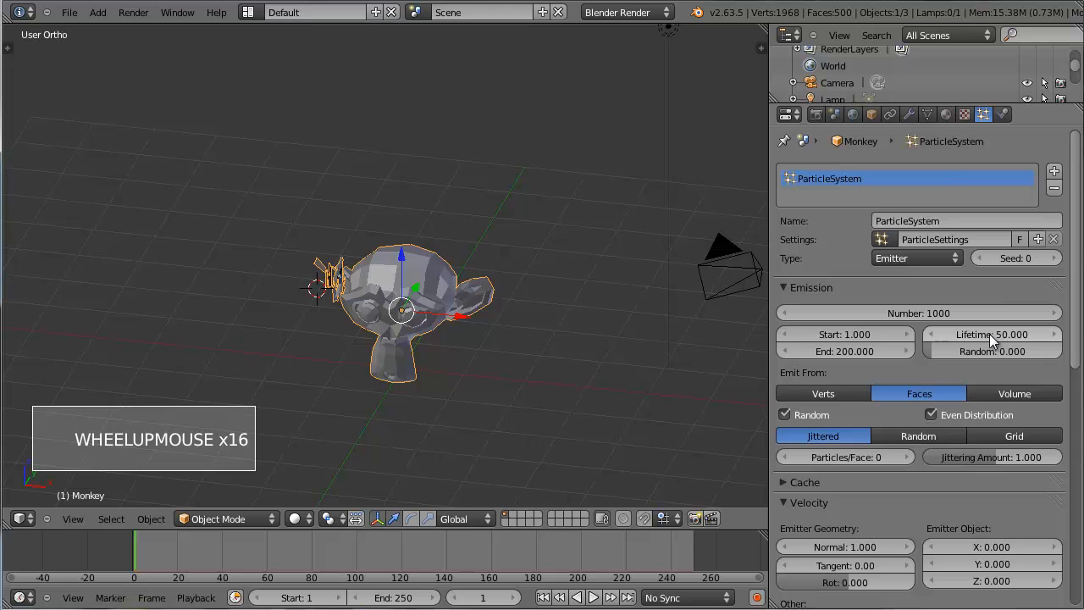
{"action": "left_click", "coordinate": [909, 116]}
{"action": "scroll", "coordinate": [333, 280], "scroll_direction": "up", "scroll_amount": 5}
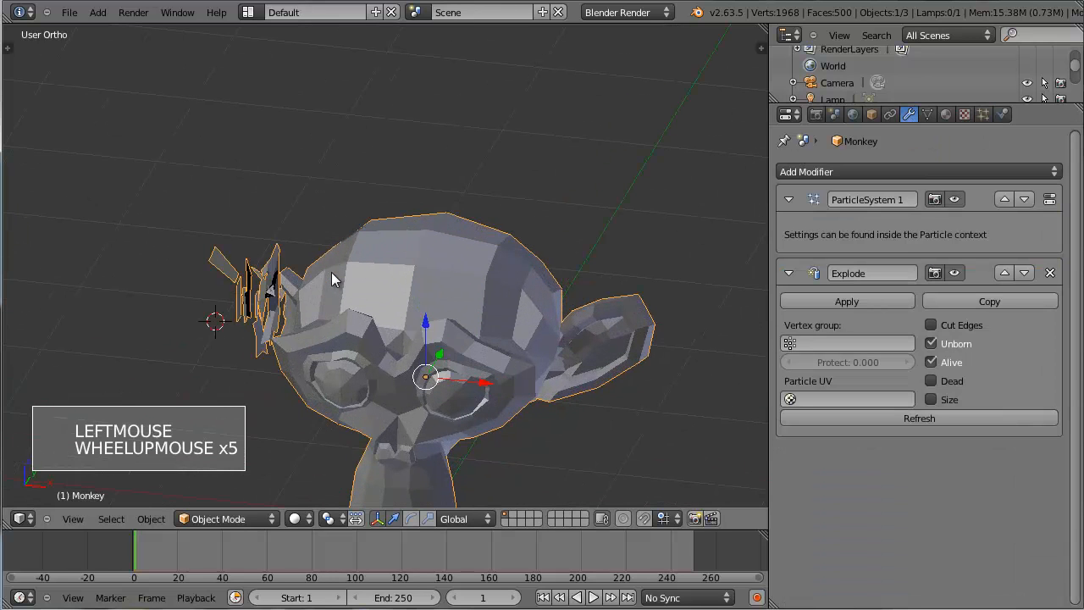
{"action": "scroll", "coordinate": [263, 290], "scroll_direction": "down", "scroll_amount": 5}
Preview the animation with the Explode modifier's Dead option enabled, then disable Dead and play it again to compare.
{"action": "key", "text": "alt+a"}
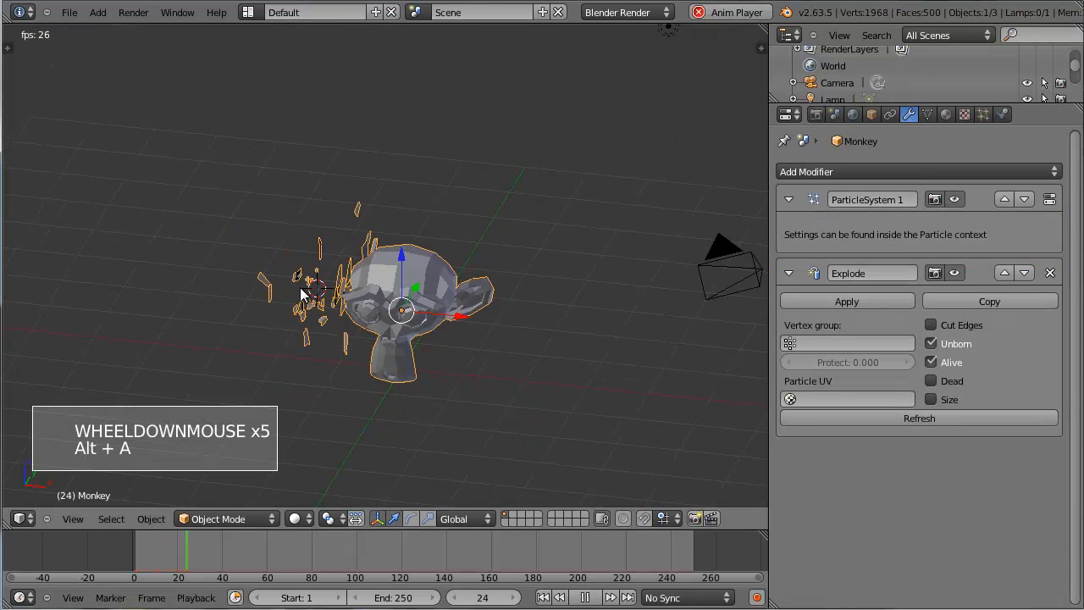
{"action": "key", "text": "Escape"}
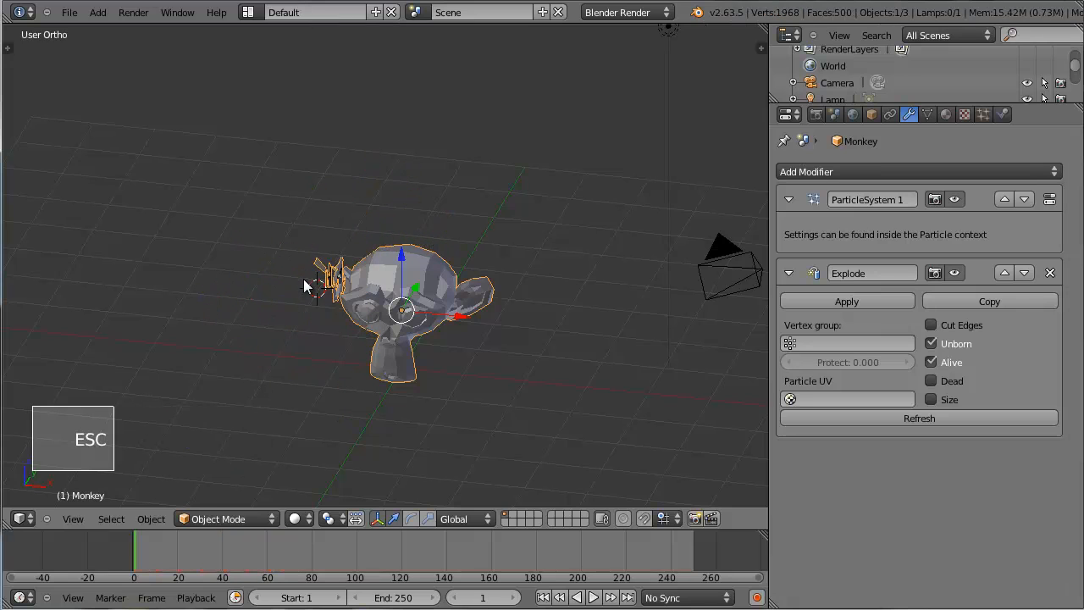
{"action": "key", "text": "Escape"}
{"action": "key", "text": "alt+a"}
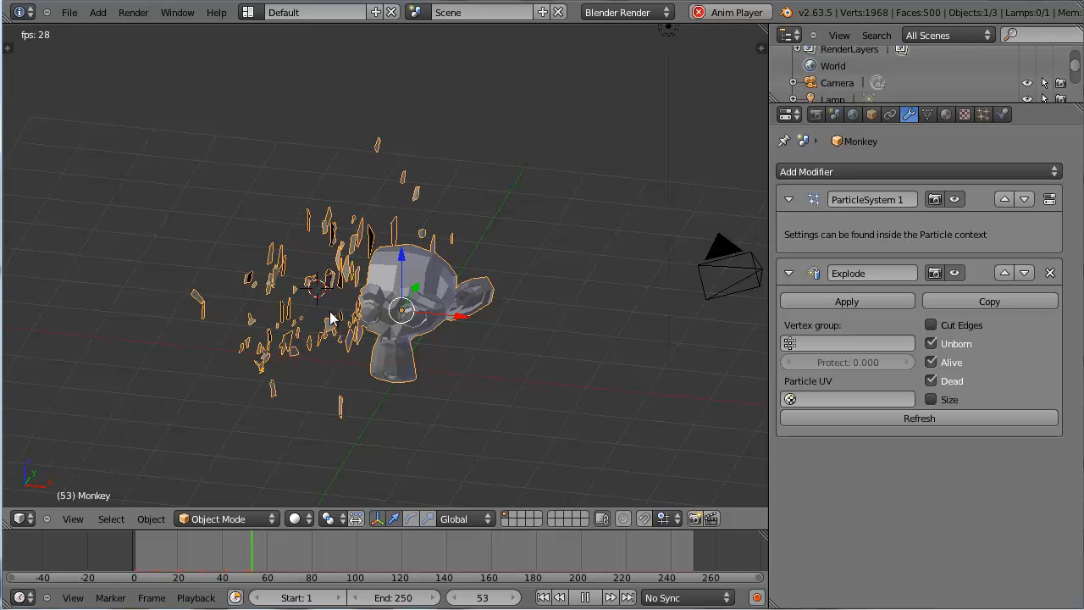
{"action": "key", "text": "Escape"}
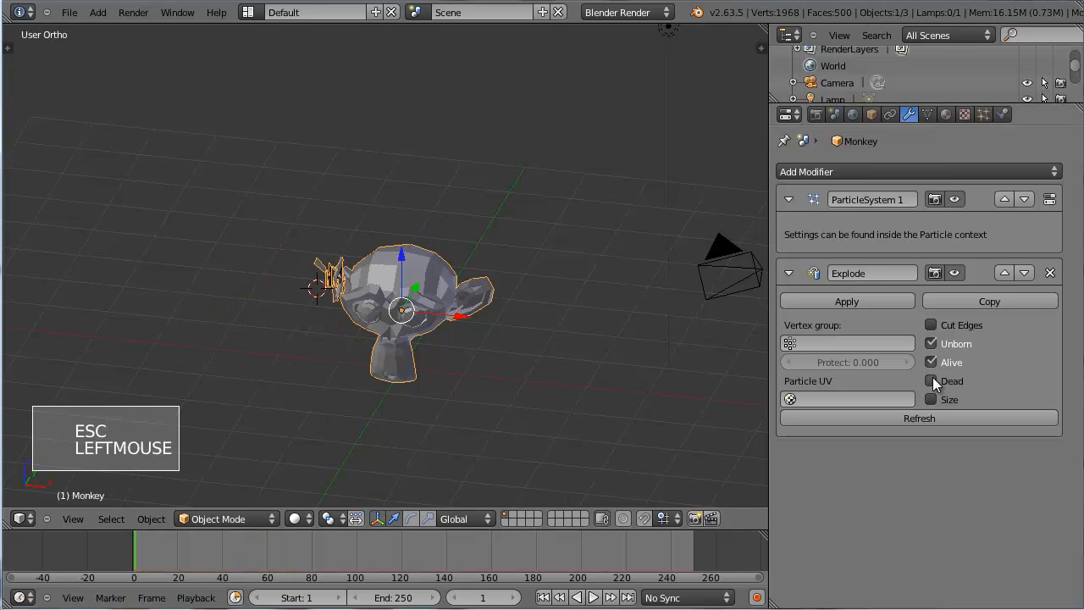
{"action": "key", "text": "alt+a"}
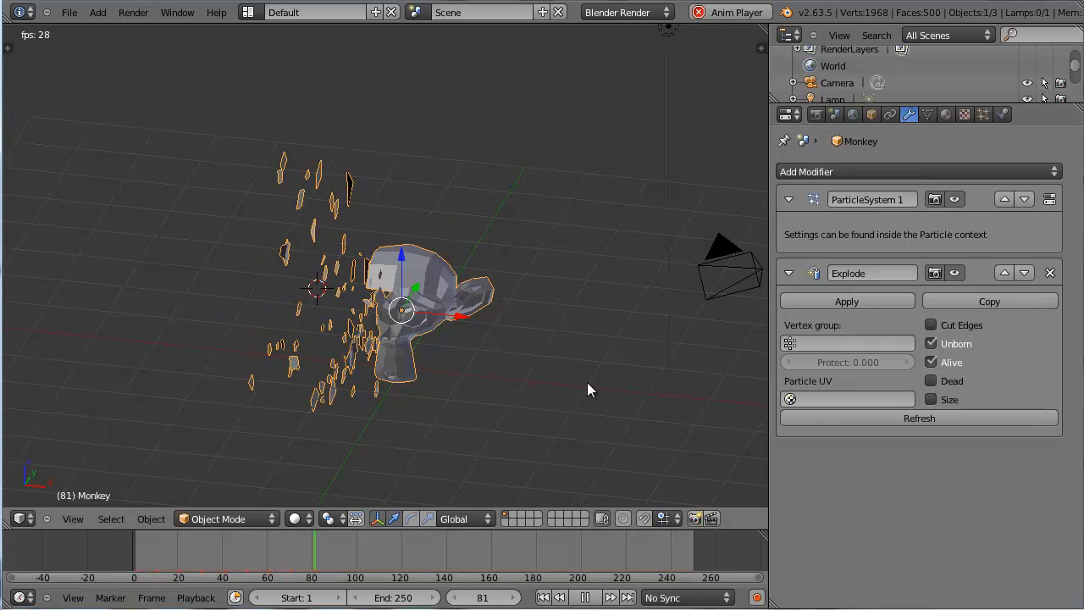
{"action": "key", "text": "Escape"}
Toggle the Explode modifier's Cut Edges option on and off in wireframe to compare the face cuts, leaving it off.
{"action": "left_click", "coordinate": [946, 327]}
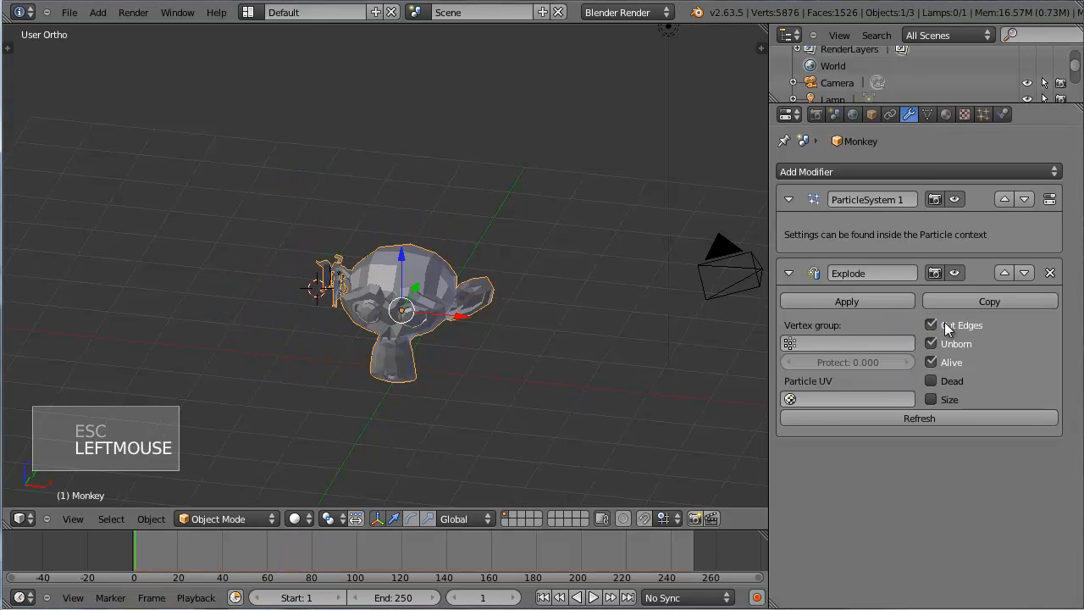
{"action": "middle_click_drag", "start_coordinate": [403, 350], "coordinate": [463, 342]}
{"action": "scroll", "coordinate": [463, 342], "scroll_direction": "up", "scroll_amount": 10}
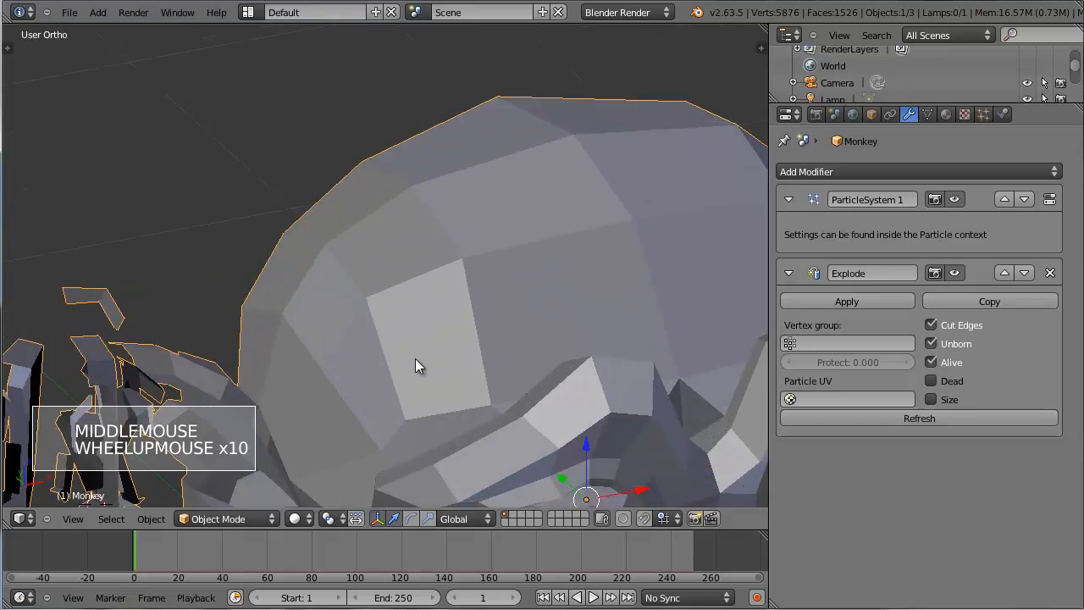
{"action": "key", "text": "z"}
{"action": "scroll", "coordinate": [420, 370], "scroll_direction": "up", "scroll_amount": 2}
{"action": "left_click", "coordinate": [932, 325]}
{"action": "left_click", "coordinate": [932, 325]}
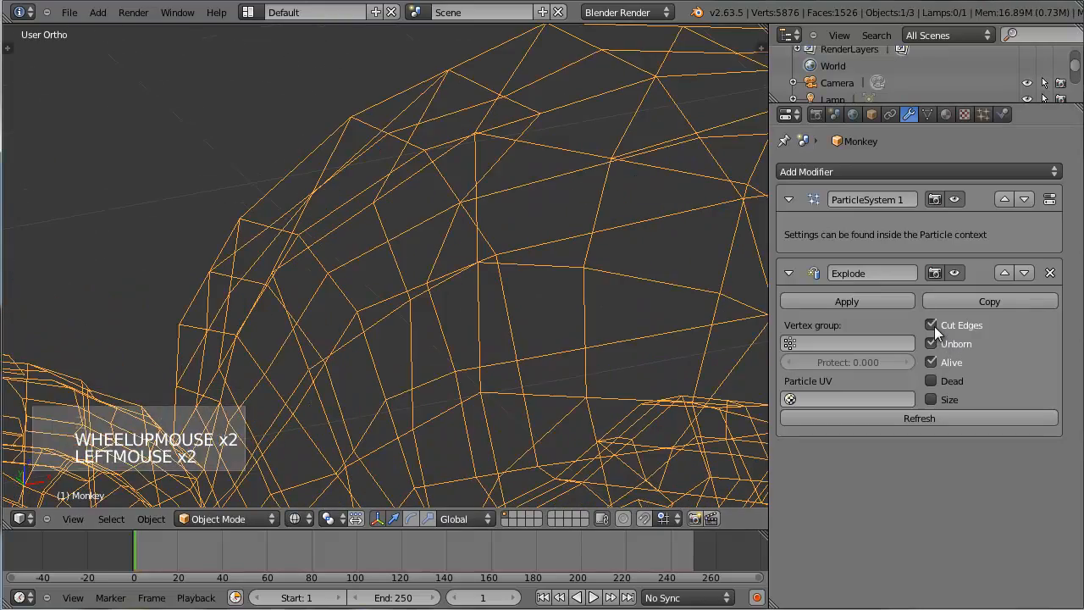
{"action": "left_click", "coordinate": [931, 325]}
{"action": "left_click", "coordinate": [931, 325]}
{"action": "left_click", "coordinate": [931, 325]}
{"action": "scroll", "coordinate": [558, 332], "scroll_direction": "down", "scroll_amount": 6}
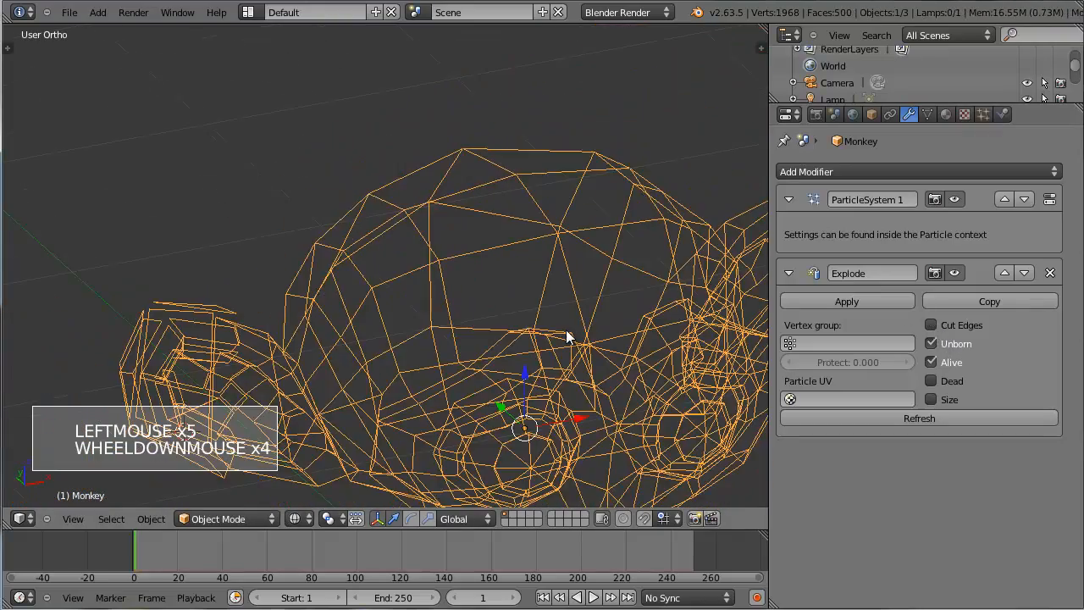
Switch the viewport back to solid shading and play the animation to preview the explosion without Cut Edges.
{"action": "mouse_move", "coordinate": [559, 332]}
{"action": "middle_mouse_down"}
{"action": "mouse_move", "coordinate": [448, 351]}
{"action": "mouse_move", "coordinate": [526, 380]}
{"action": "mouse_move", "coordinate": [431, 395]}
{"action": "mouse_move", "coordinate": [450, 385]}
{"action": "mouse_move", "coordinate": [494, 401]}
{"action": "middle_mouse_up"}
{"action": "key", "text": "z"}
{"action": "key", "text": "alt+a"}
{"action": "scroll", "coordinate": [549, 326], "scroll_direction": "down", "scroll_amount": 3}
{"action": "key", "text": "Escape"}
{"action": "key", "text": "KP_1"}
{"action": "key", "text": "alt+a"}
{"action": "key", "text": "Escape"}
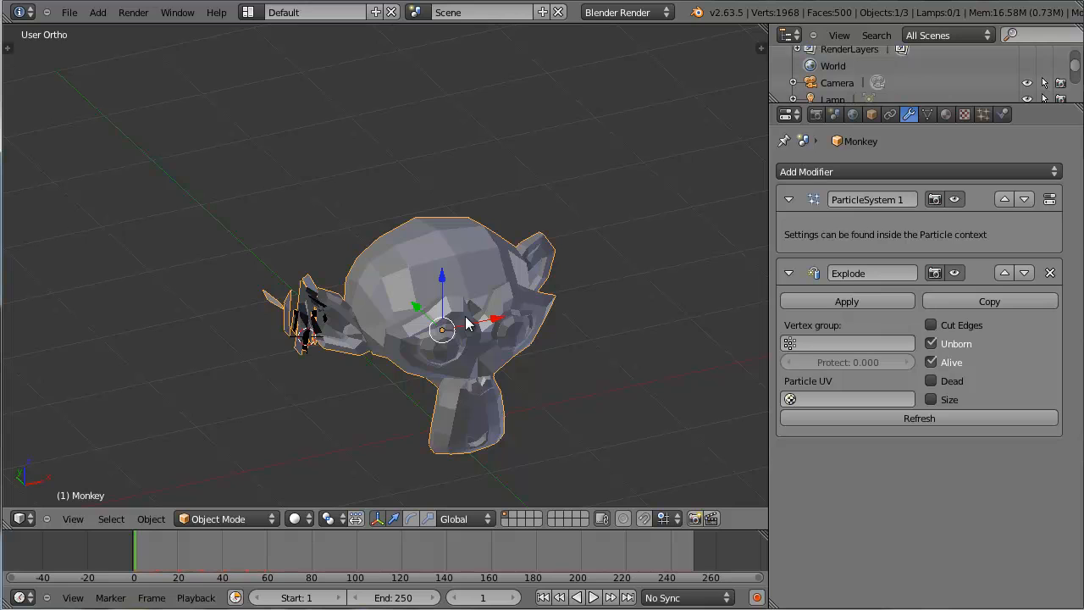
Add a Subdivision Surface modifier to the monkey head and move it to the top of the modifier stack.
{"action": "middle_click_drag", "start_coordinate": [495, 347], "coordinate": [387, 333]}
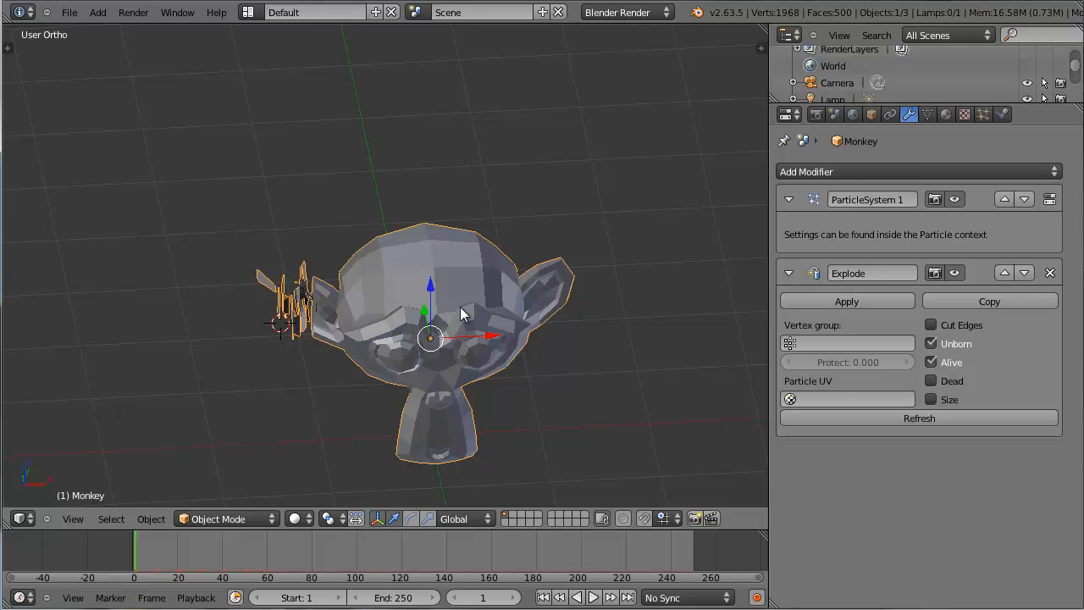
{"action": "left_click", "coordinate": [924, 168]}
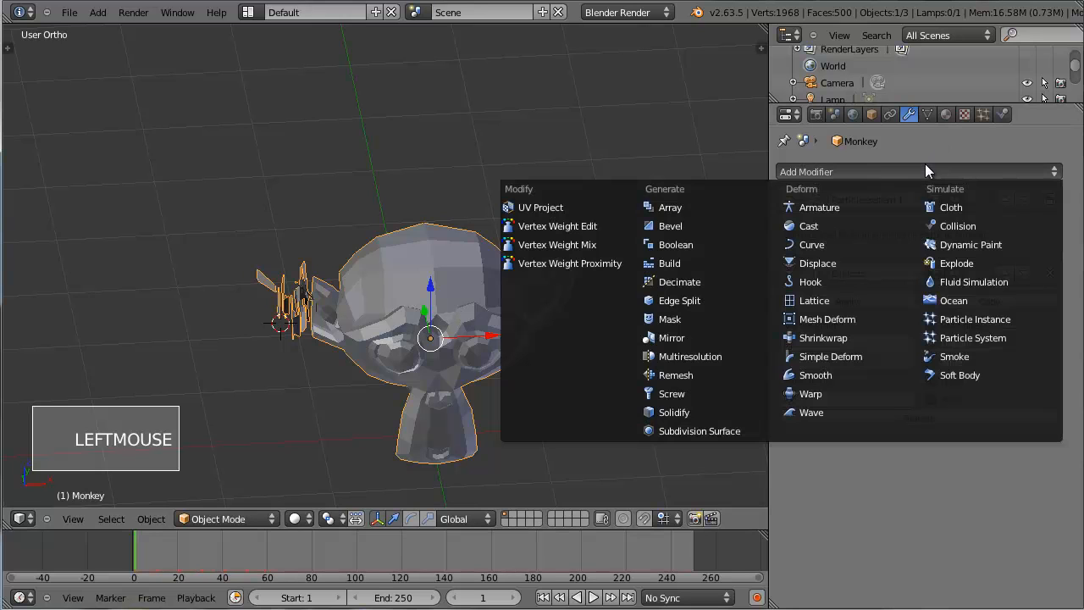
{"action": "left_click", "coordinate": [693, 431]}
{"action": "left_click", "coordinate": [1009, 452]}
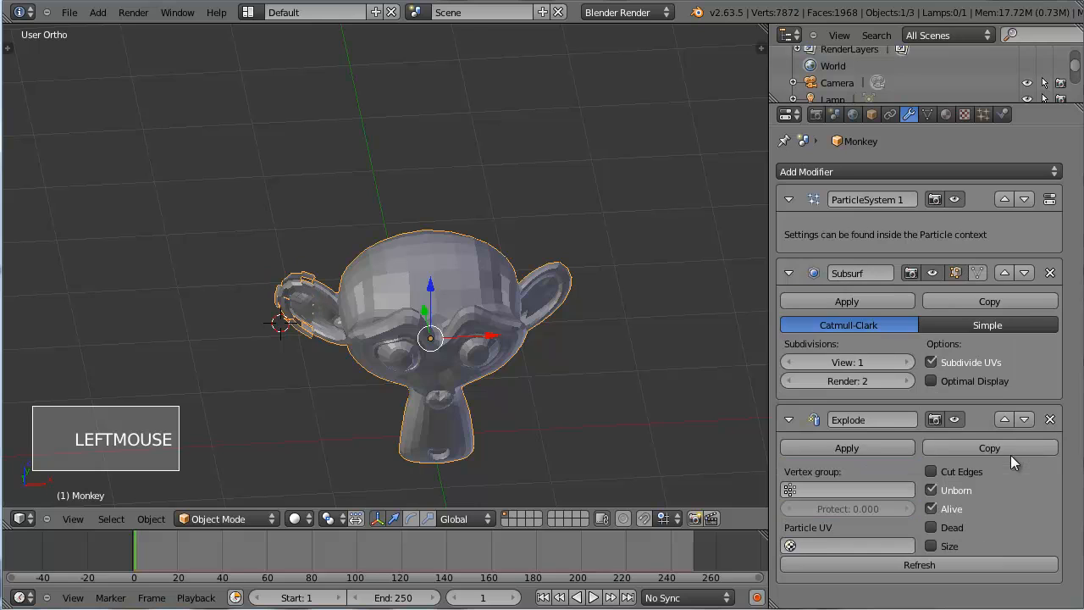
{"action": "left_click", "coordinate": [1005, 272]}
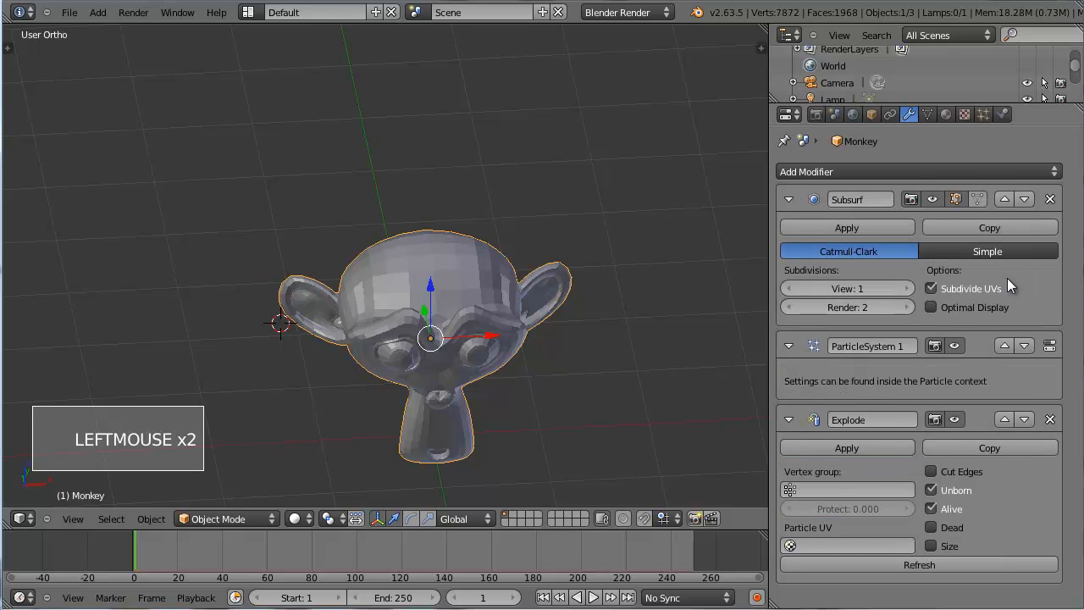
Set the Subsurf modifier's subdivisions to 3 for both View and Render.
{"action": "left_click", "coordinate": [914, 289]}
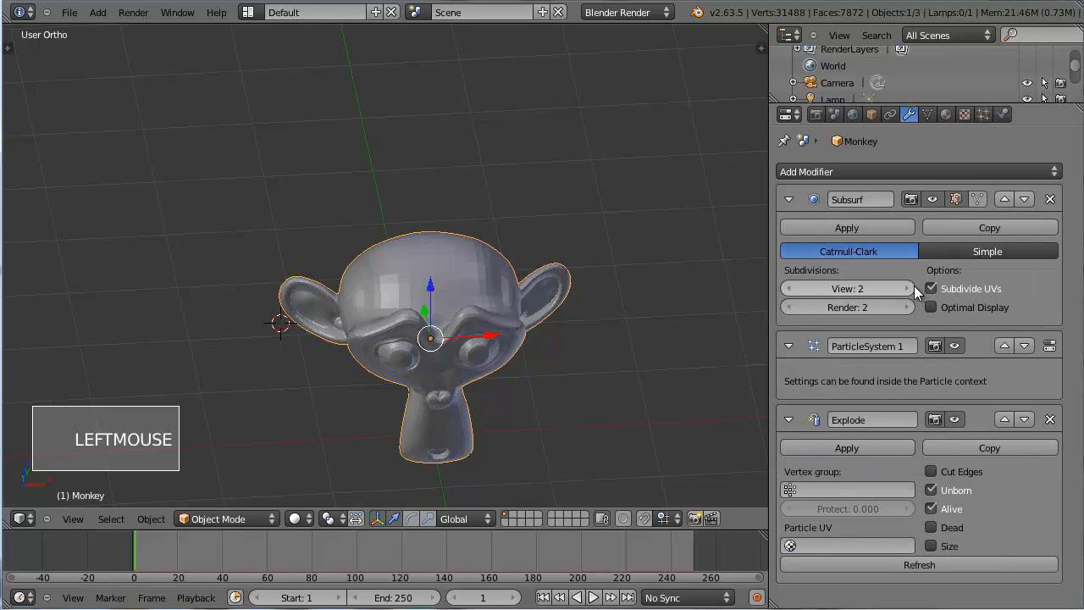
{"action": "left_click", "coordinate": [912, 289]}
{"action": "left_click", "coordinate": [908, 306]}
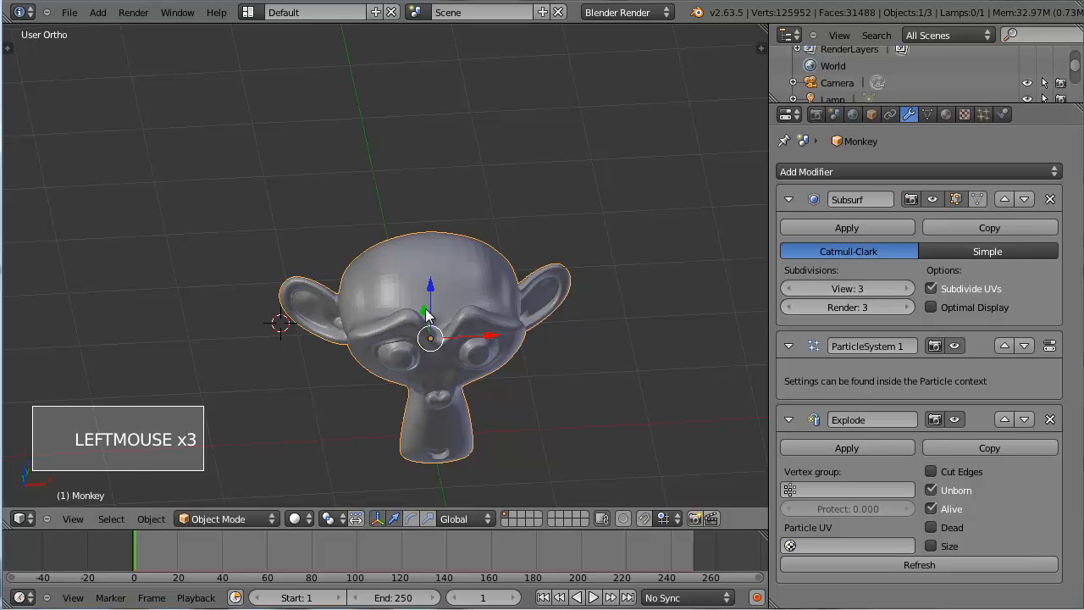
Examine the subdivided head's mesh density in wireframe and solid shading, along with the particle emission settings.
{"action": "scroll", "coordinate": [425, 313], "scroll_direction": "up", "scroll_amount": 5}
{"action": "key", "text": "z"}
{"action": "key", "text": "z"}
{"action": "middle_click_drag", "start_coordinate": [482, 335], "coordinate": [550, 288]}
{"action": "scroll", "coordinate": [537, 268], "scroll_direction": "down", "scroll_amount": 4}
{"action": "left_click", "coordinate": [980, 113]}
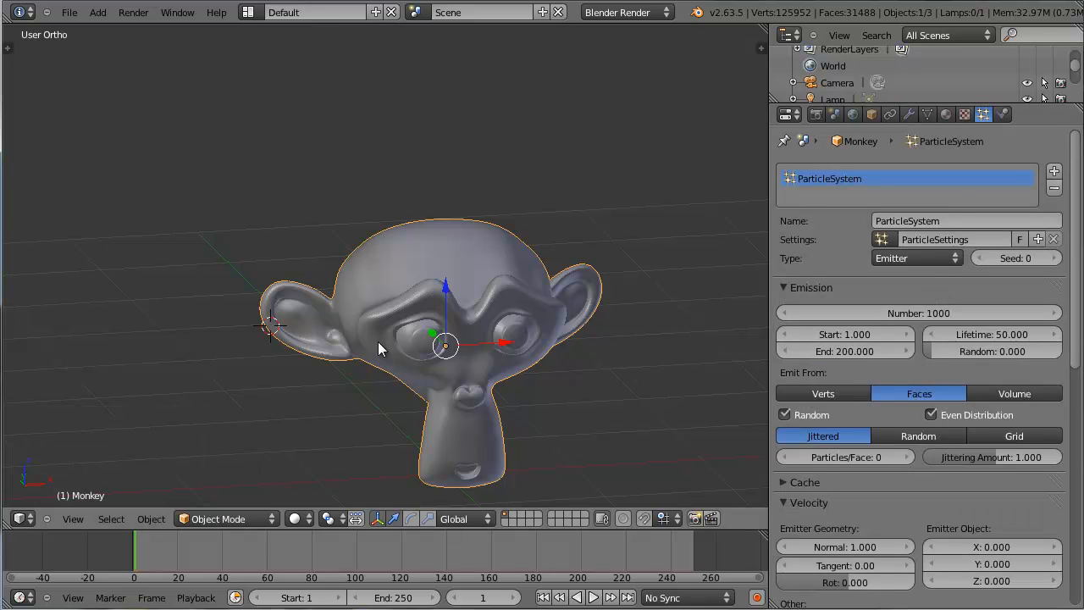
{"action": "scroll", "coordinate": [373, 338], "scroll_direction": "up", "scroll_amount": 5}
{"action": "scroll", "coordinate": [372, 337], "scroll_direction": "up", "scroll_amount": 2}
{"action": "key", "text": "z"}
{"action": "key", "text": "z"}
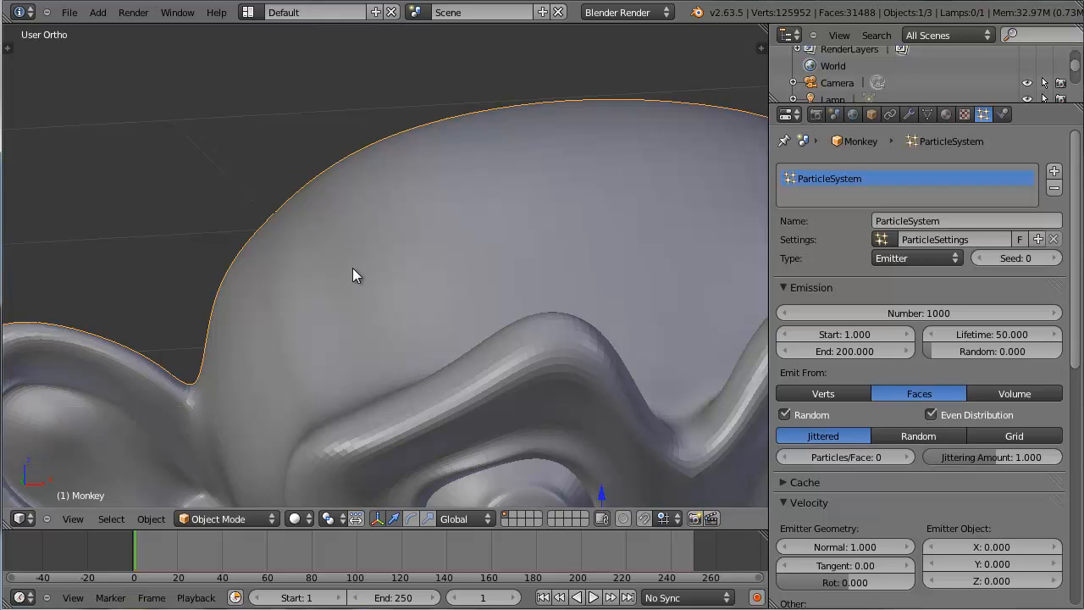
{"action": "scroll", "coordinate": [216, 317], "scroll_direction": "down", "scroll_amount": 1}
{"action": "middle_click_drag", "start_coordinate": [216, 316], "coordinate": [490, 195], "text": "shift"}
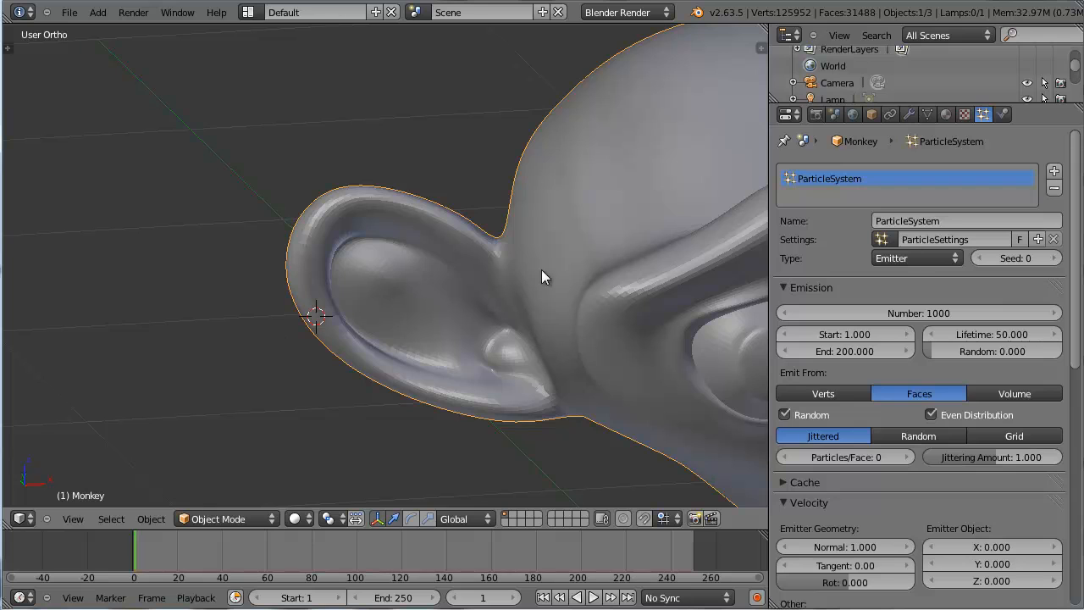
Return to the modifier settings and play the animation to preview how the subdivided head breaks apart.
{"action": "left_click", "coordinate": [908, 114]}
{"action": "scroll", "coordinate": [557, 251], "scroll_direction": "down", "scroll_amount": 4}
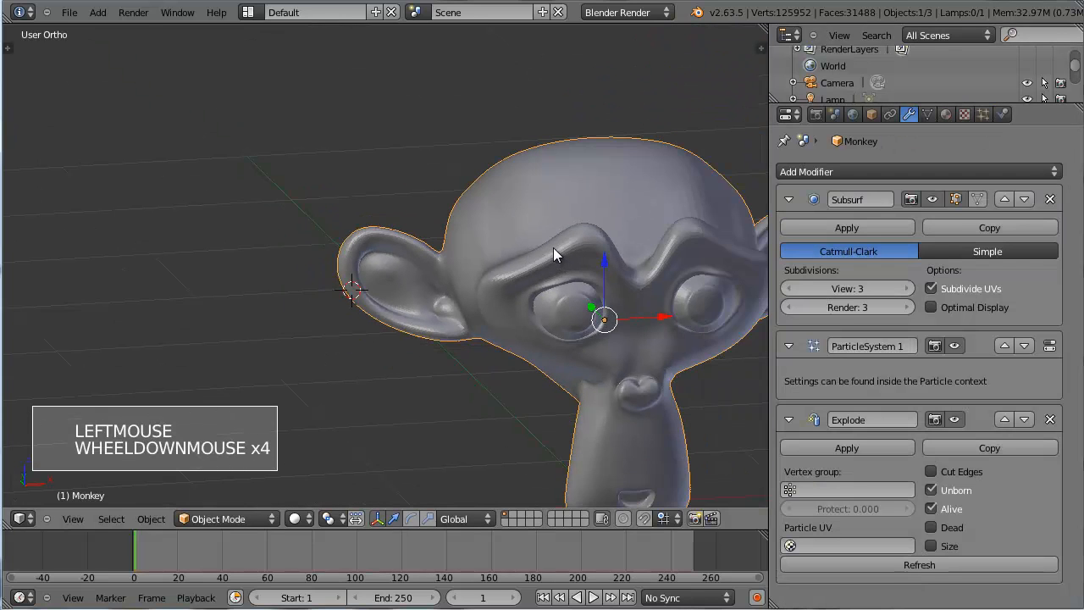
{"action": "scroll", "coordinate": [554, 250], "scroll_direction": "down", "scroll_amount": 2}
{"action": "middle_click_drag", "start_coordinate": [555, 251], "coordinate": [585, 268]}
{"action": "key", "text": "alt+a"}
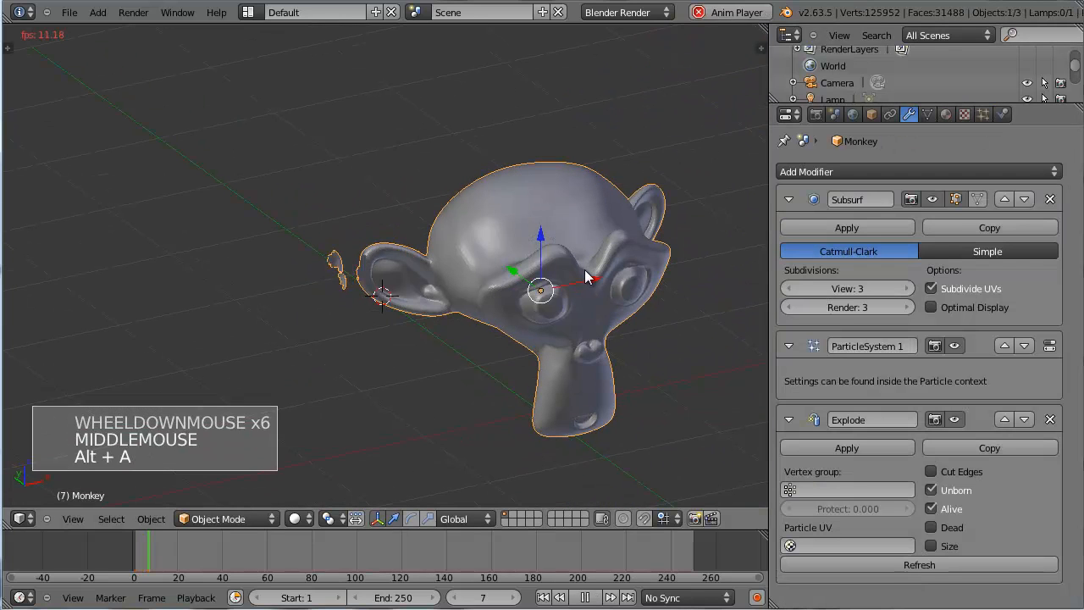
{"action": "scroll", "coordinate": [584, 271], "scroll_direction": "up", "scroll_amount": 2}
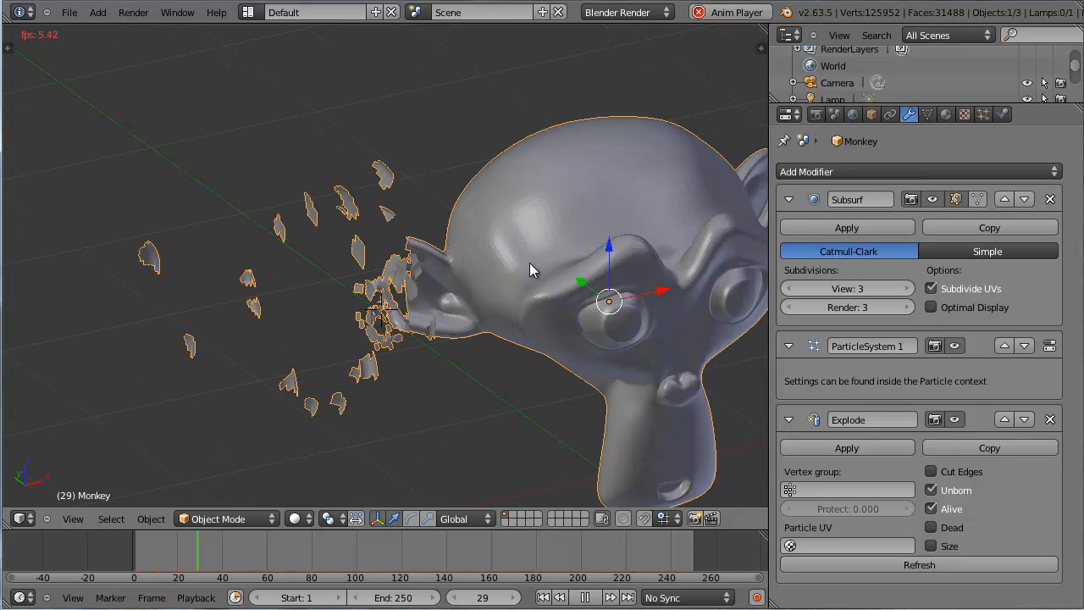
{"action": "key", "text": "Escape"}
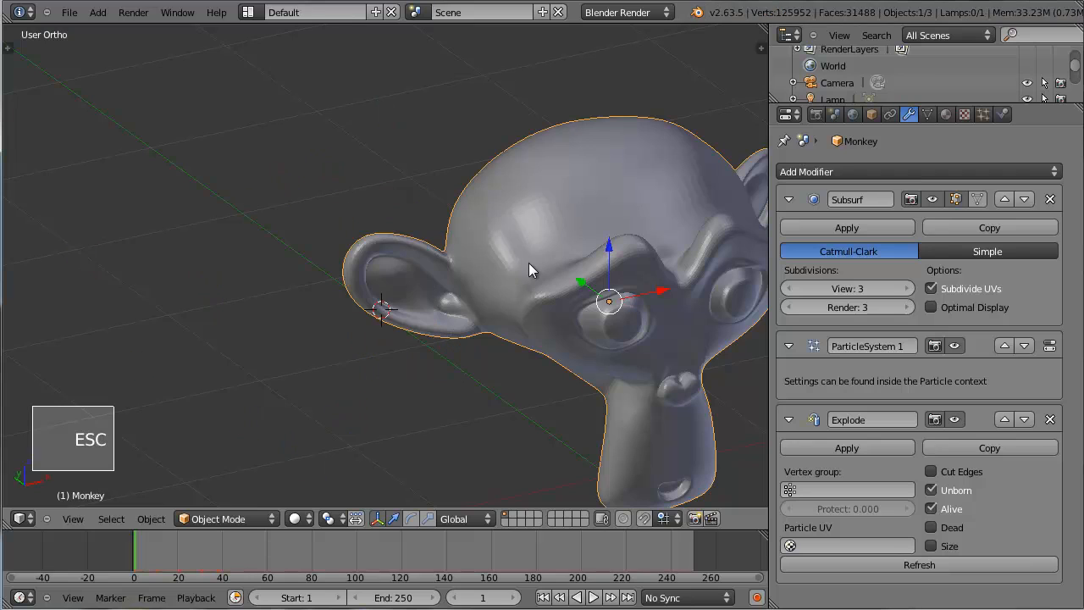
Set the emission number of the monkey head's particle system to 31488.
{"action": "left_click", "coordinate": [982, 115]}
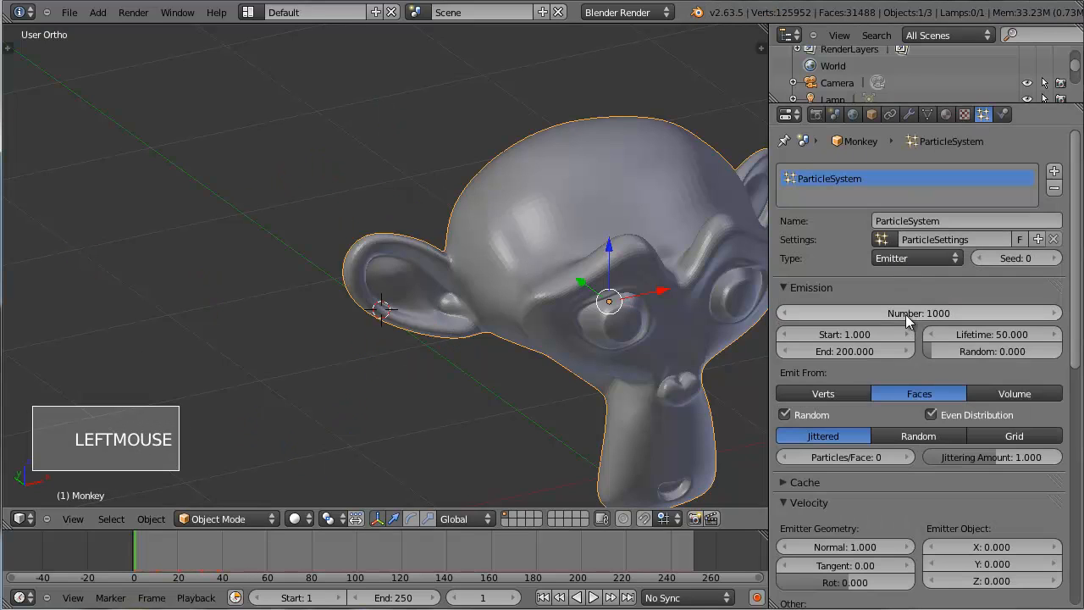
{"action": "left_click", "coordinate": [905, 289]}
{"action": "left_click", "coordinate": [796, 288]}
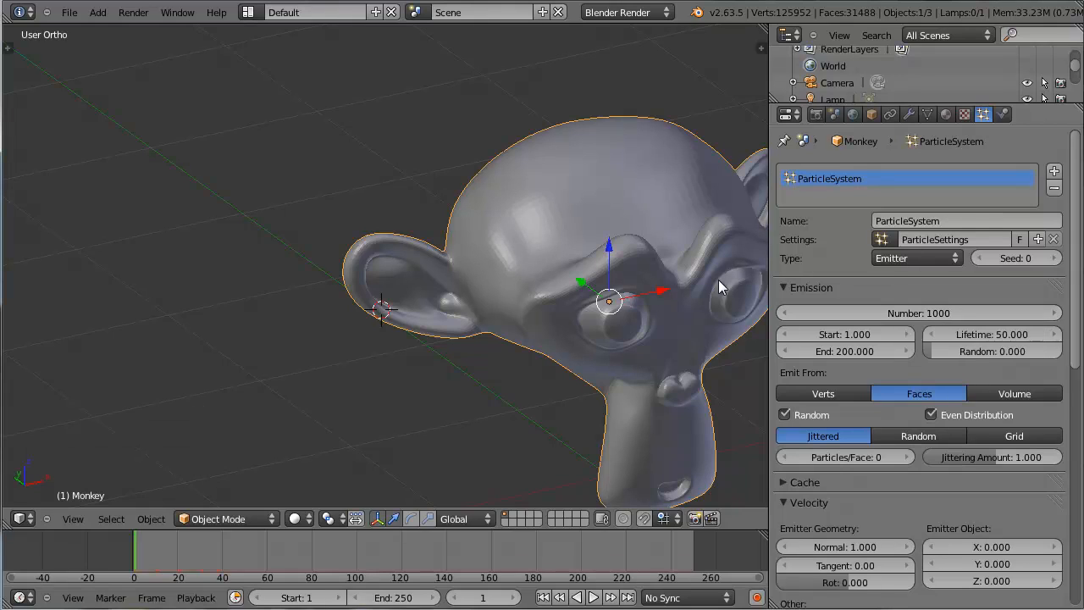
{"action": "right_click", "coordinate": [623, 245]}
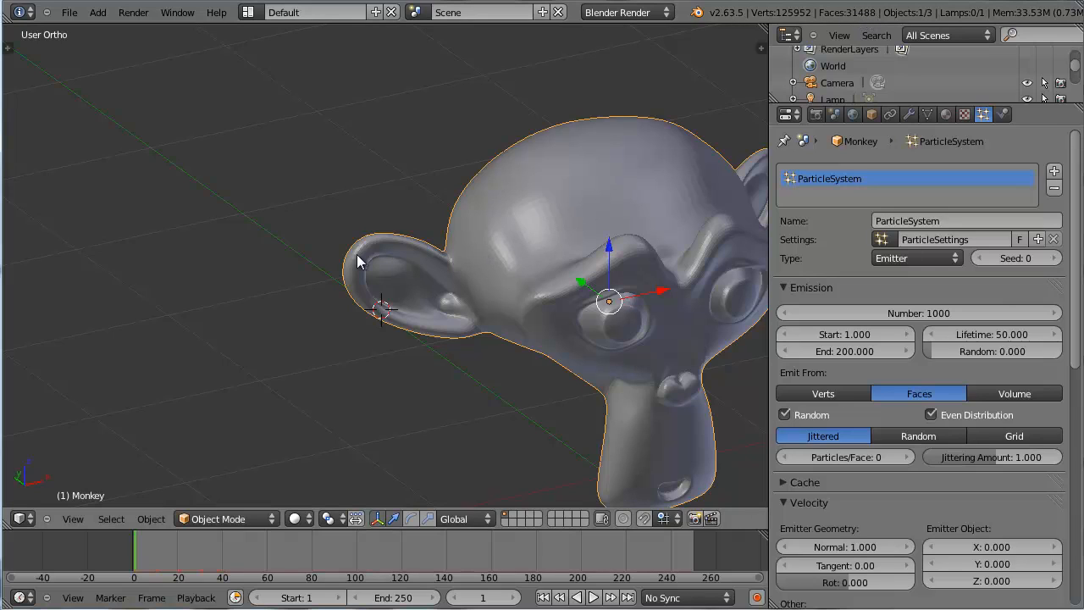
{"action": "left_click", "coordinate": [910, 313]}
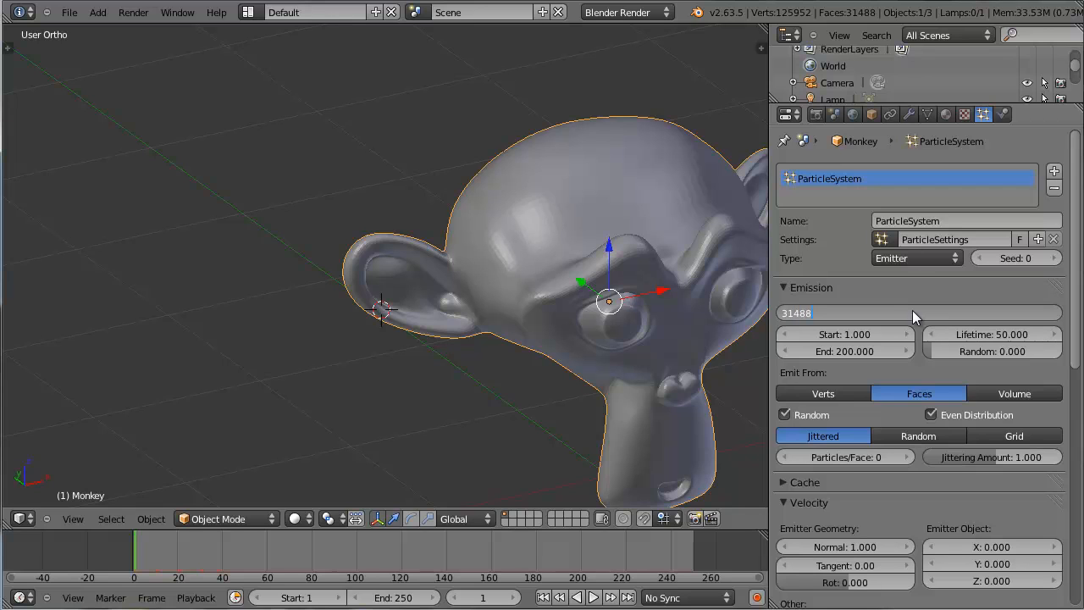
{"action": "key", "text": "Return"}
Play the animation and examine the head's disintegration up close, from a distance and from the front.
{"action": "middle_click_drag", "start_coordinate": [668, 316], "coordinate": [605, 330]}
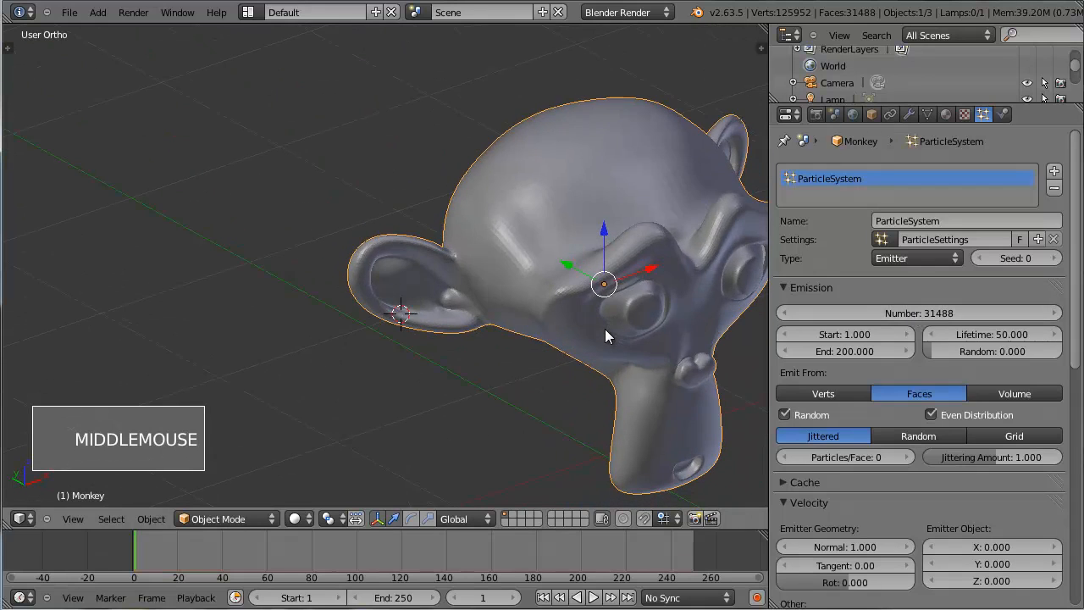
{"action": "key", "text": "alt+a"}
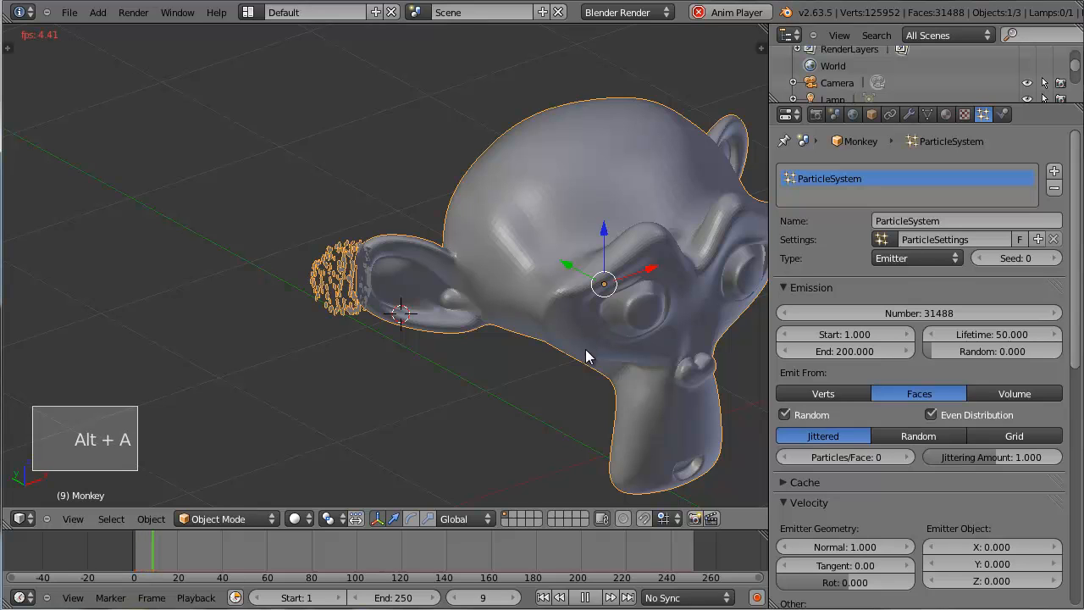
{"action": "middle_click_drag", "start_coordinate": [541, 365], "coordinate": [533, 365]}
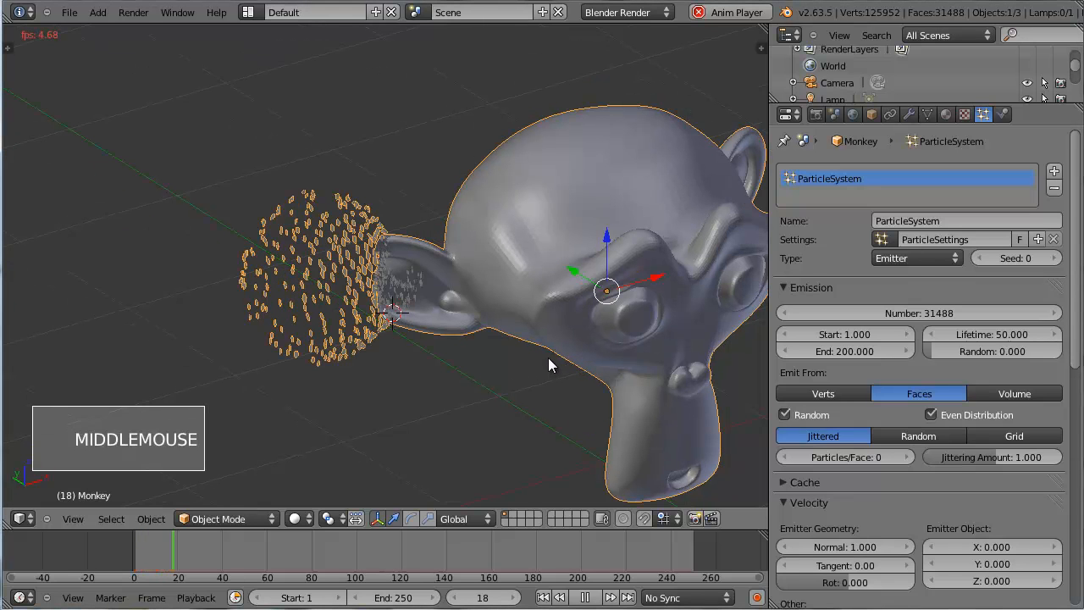
{"action": "scroll", "coordinate": [494, 342], "scroll_direction": "up", "scroll_amount": 4}
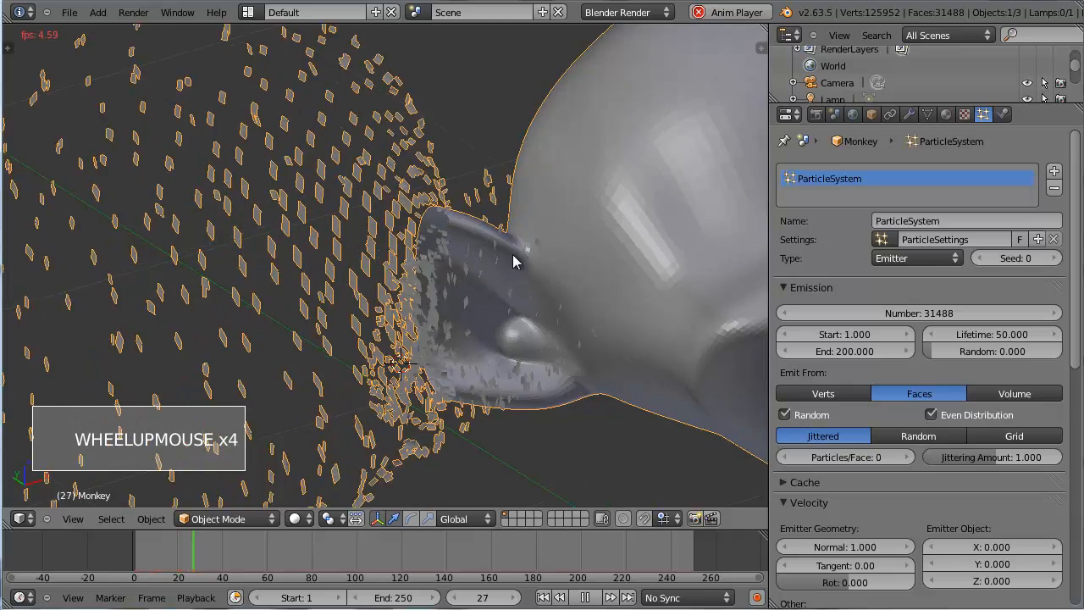
{"action": "scroll", "coordinate": [595, 394], "scroll_direction": "down", "scroll_amount": 3}
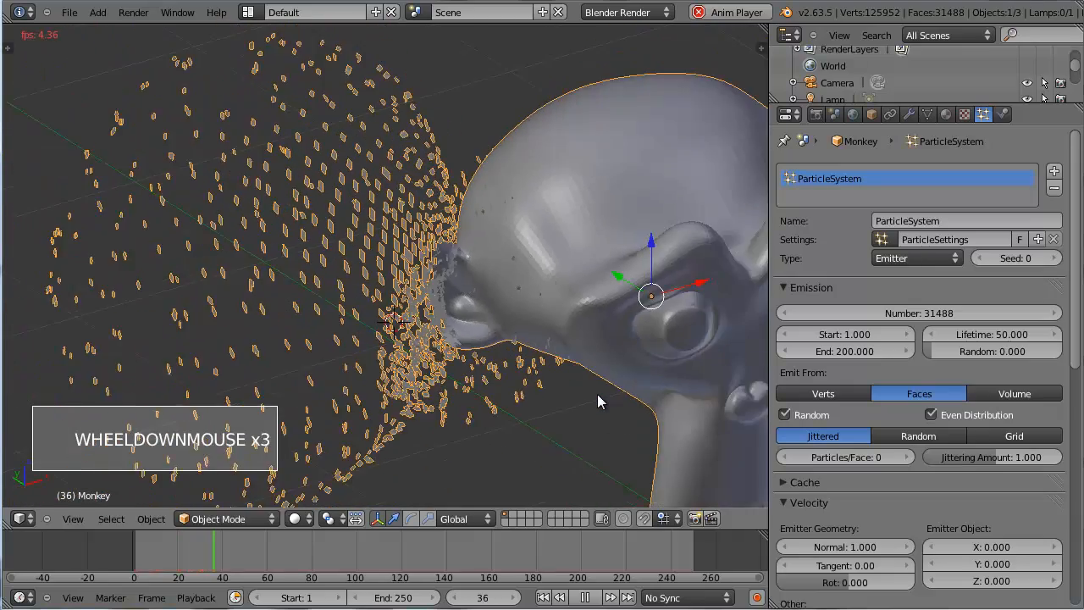
{"action": "scroll", "coordinate": [597, 394], "scroll_direction": "down", "scroll_amount": 4}
{"action": "middle_click_drag", "start_coordinate": [544, 377], "coordinate": [544, 380]}
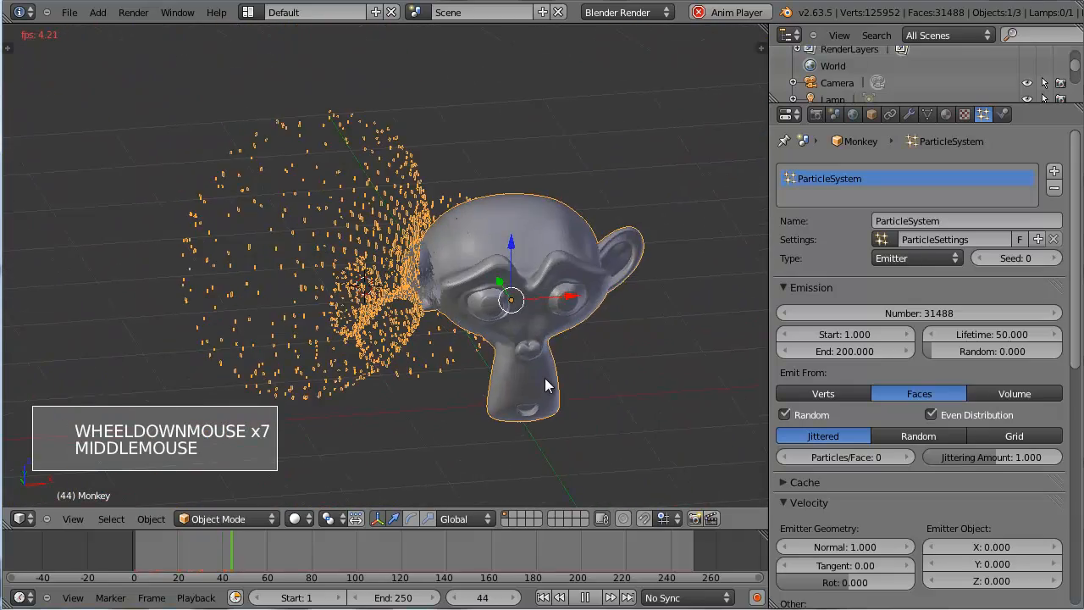
{"action": "key", "text": "KP_1"}
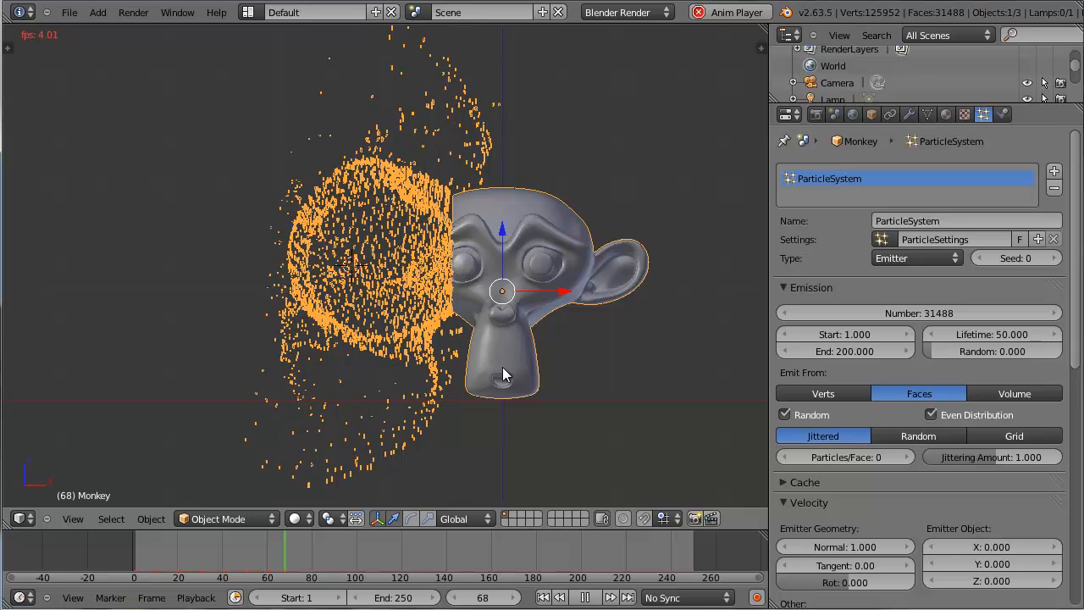
{"action": "key", "text": "Escape"}
Widen the 3D viewport and delete the monkey head from the scene.
{"action": "middle_click_drag", "start_coordinate": [496, 336], "coordinate": [525, 362]}
{"action": "key", "text": "a"}
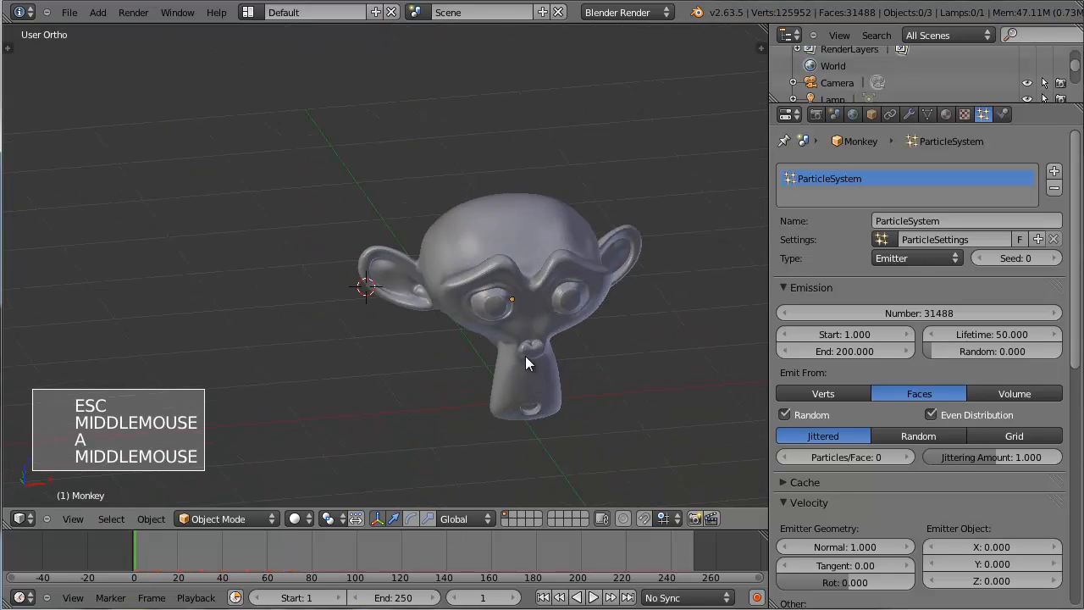
{"action": "left_click_drag", "start_coordinate": [772, 320], "coordinate": [846, 321]}
{"action": "right_click", "coordinate": [599, 304]}
{"action": "key", "text": "Delete"}
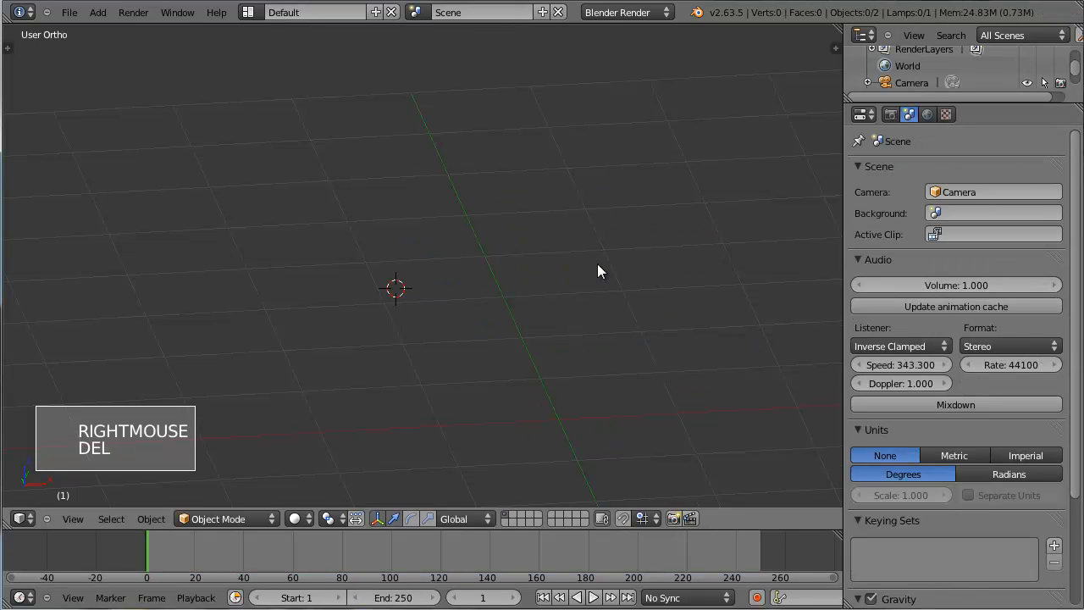
{"action": "key", "text": "shift+a"}
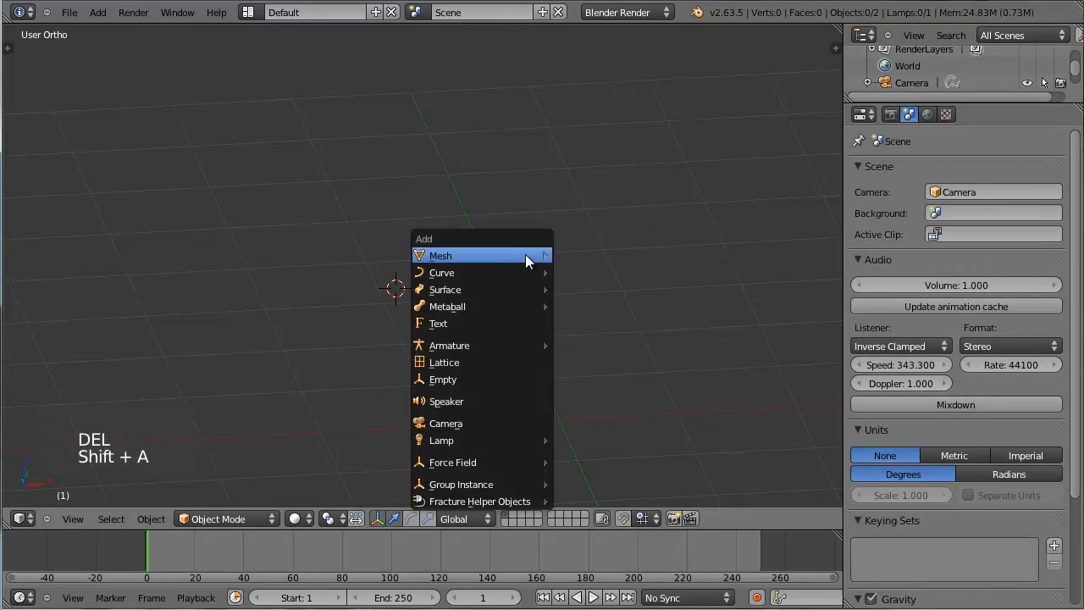
{"action": "left_click", "coordinate": [494, 321]}
{"action": "key", "text": "Delete"}
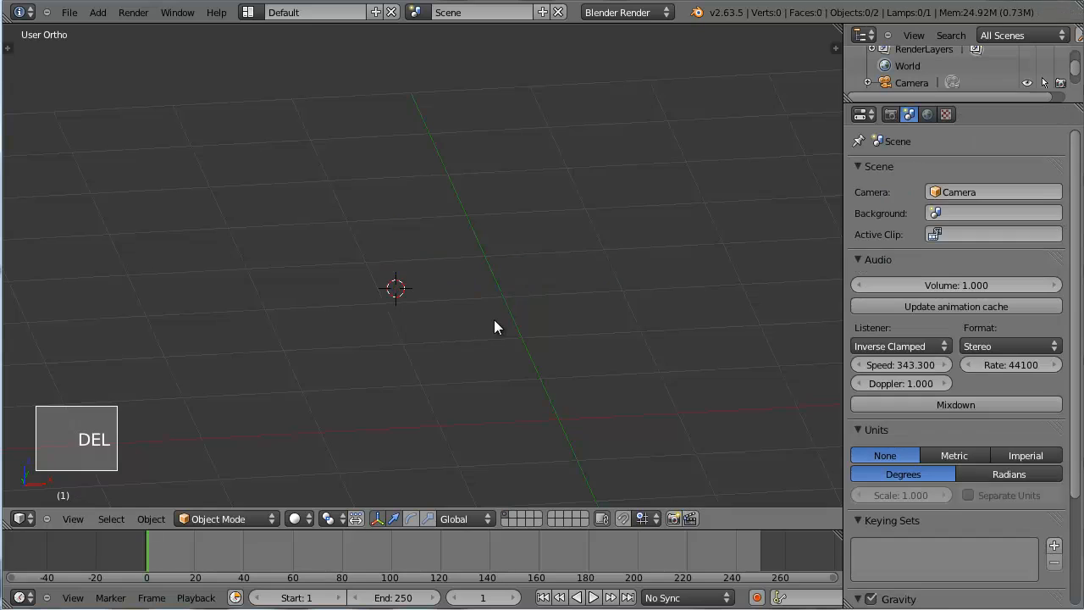
Snap the 3D cursor to the world center and add a text object there.
{"action": "key", "text": "shift+s"}
{"action": "left_click", "coordinate": [494, 320]}
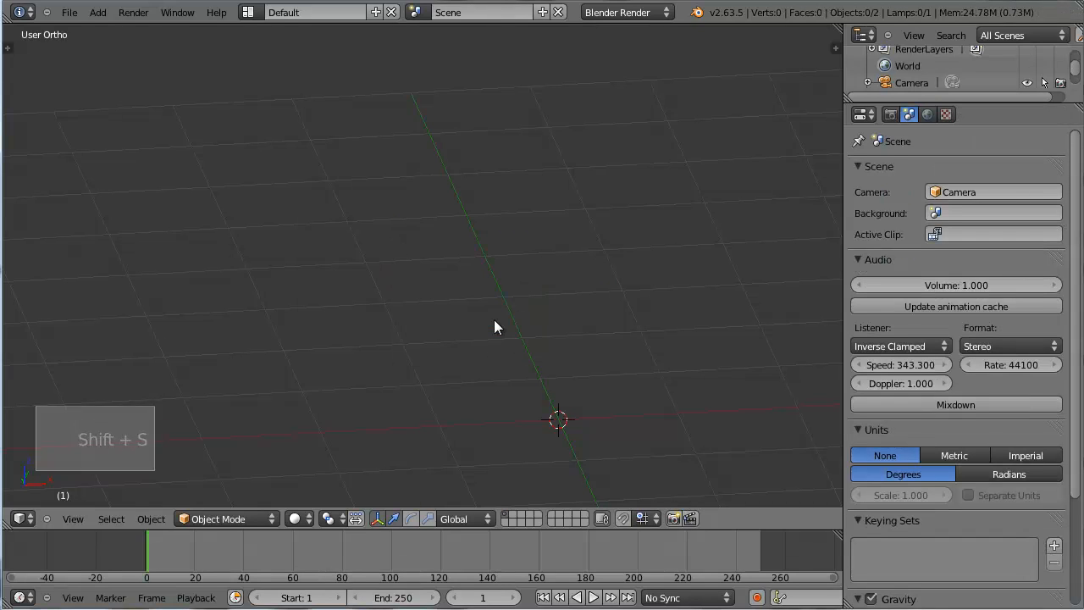
{"action": "key", "text": "shift+a"}
{"action": "left_click", "coordinate": [494, 319]}
Rotate the text object 90 degrees about the X axis so it stands upright.
{"action": "type", "text": "r"}
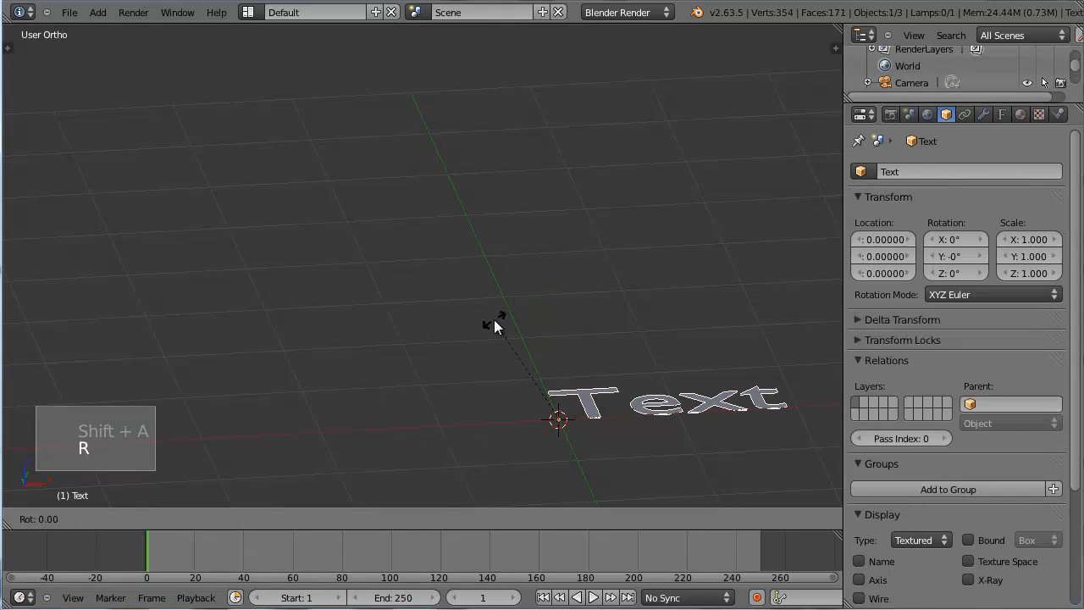
{"action": "type", "text": "x90"}
{"action": "key", "text": "Return"}
{"action": "middle_click_drag", "start_coordinate": [623, 319], "coordinate": [364, 192], "text": "shift"}
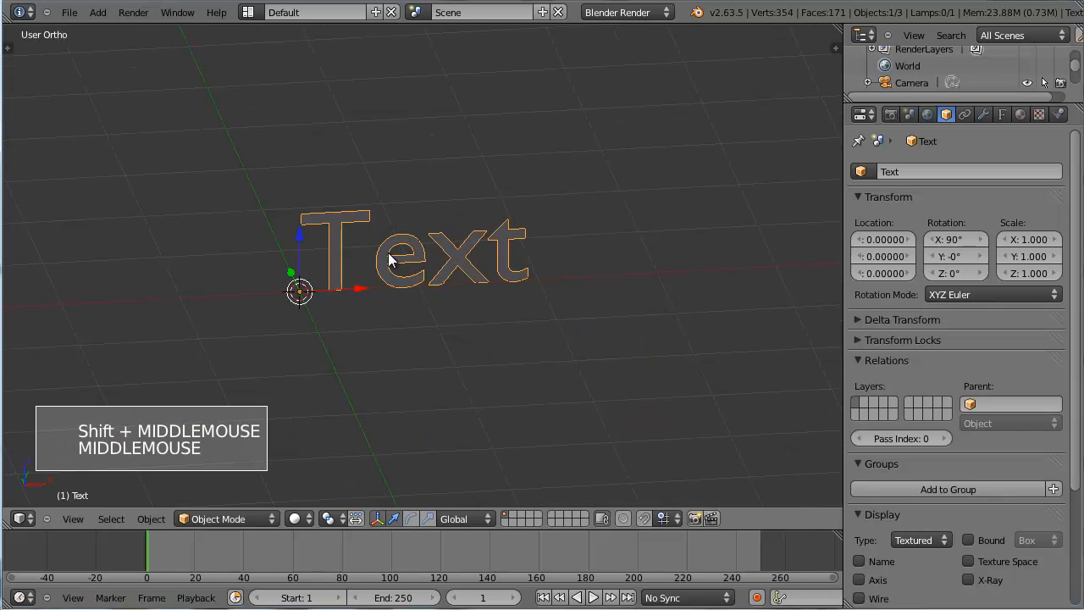
{"action": "middle_click_drag", "start_coordinate": [387, 254], "coordinate": [326, 237]}
{"action": "middle_click_drag", "start_coordinate": [560, 312], "coordinate": [546, 312]}
Give the text depth by setting its geometry Extrude value to 0.1.
{"action": "left_click", "coordinate": [1001, 115]}
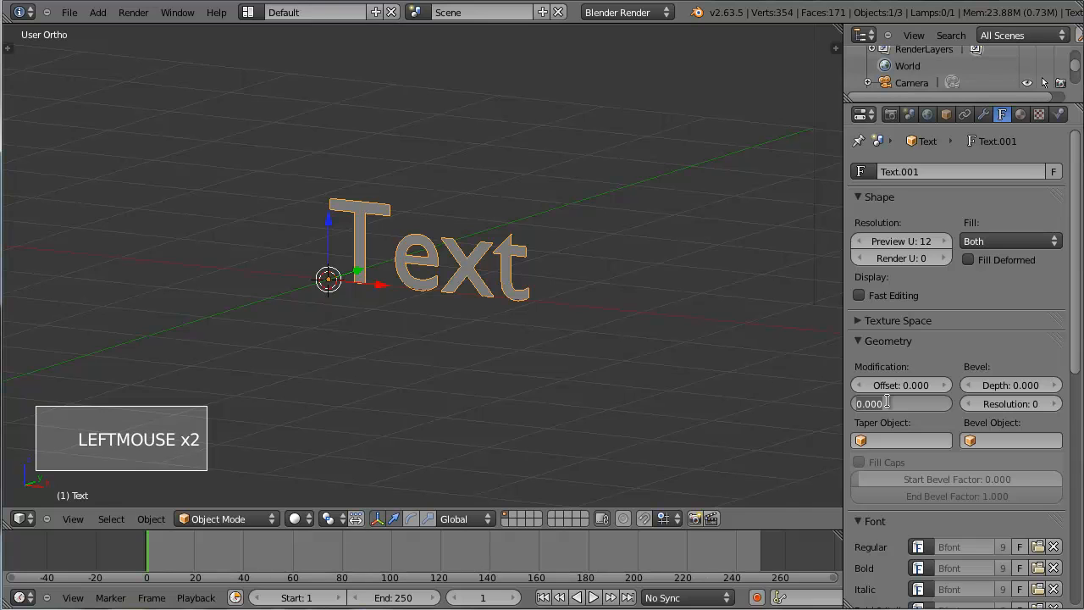
{"action": "type", "text": "0.1"}
{"action": "key", "text": "Return"}
{"action": "middle_click_drag", "start_coordinate": [513, 324], "coordinate": [587, 336]}
{"action": "scroll", "coordinate": [497, 340], "scroll_direction": "up", "scroll_amount": 2}
{"action": "scroll", "coordinate": [496, 340], "scroll_direction": "up", "scroll_amount": 2}
{"action": "scroll", "coordinate": [588, 336], "scroll_direction": "up", "scroll_amount": 2}
Erase the last three letters of the text in Edit Mode, retype them as "ext" and return to Object Mode.
{"action": "key", "text": "Tab"}
{"action": "key", "text": "Tab"}
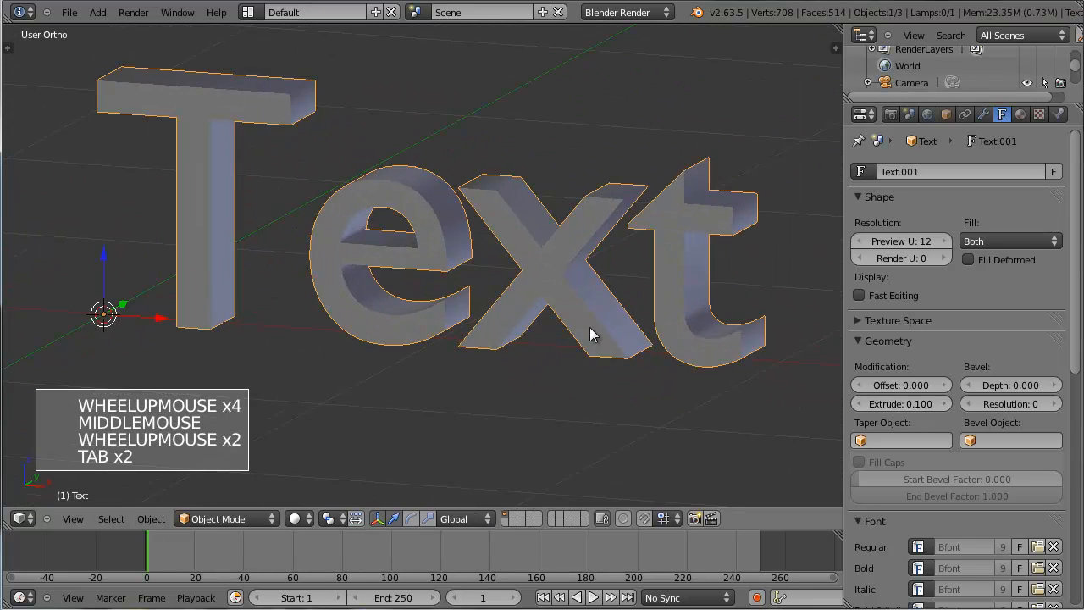
{"action": "scroll", "coordinate": [584, 332], "scroll_direction": "down", "scroll_amount": 3}
{"action": "scroll", "coordinate": [563, 323], "scroll_direction": "up", "scroll_amount": 1}
{"action": "scroll", "coordinate": [563, 323], "scroll_direction": "up", "scroll_amount": 1}
{"action": "key", "text": "Tab"}
{"action": "key", "text": "Tab"}
{"action": "key", "text": "Tab"}
{"action": "key", "text": "Tab"}
{"action": "key", "text": "Tab"}
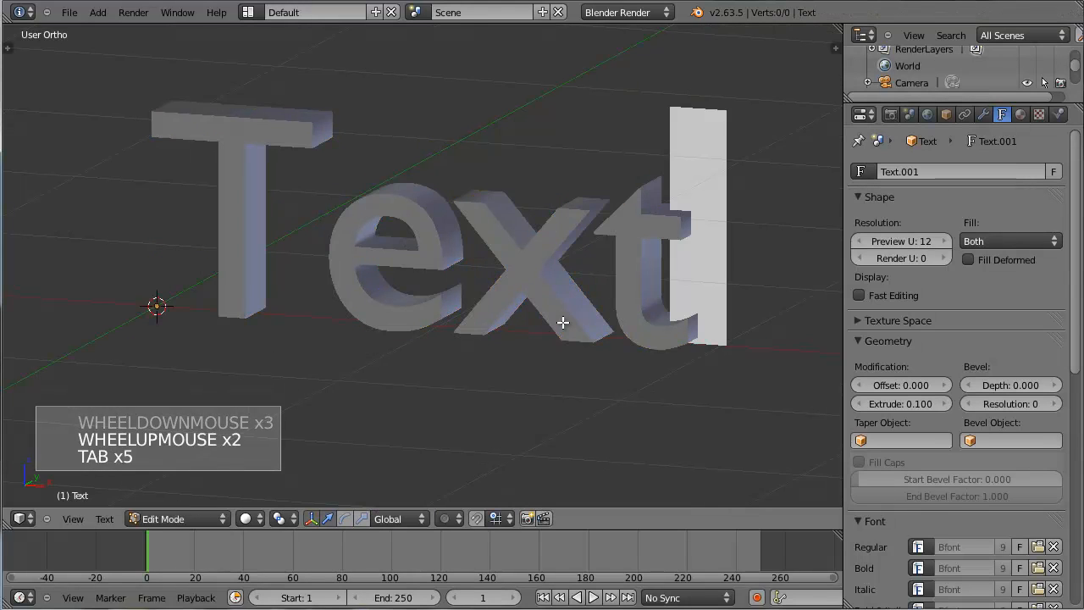
{"action": "key", "text": "BackSpace"}
{"action": "key", "text": "BackSpace"}
{"action": "key", "text": "BackSpace"}
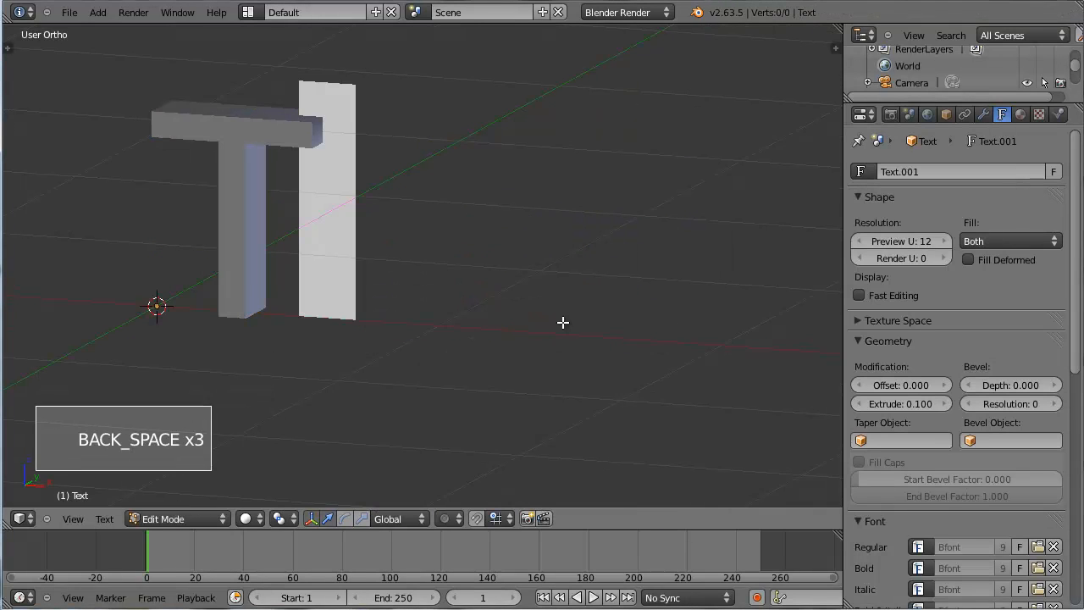
{"action": "type", "text": "ext"}
{"action": "key", "text": "Tab"}
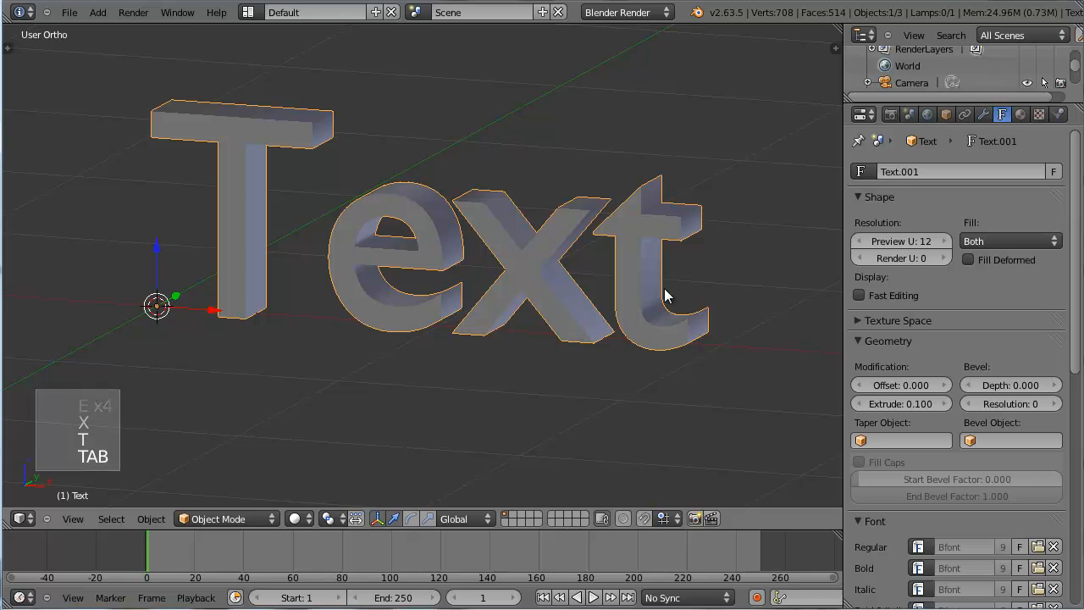
Set both the Preview U and Render U resolution of the text to 30.
{"action": "left_click", "coordinate": [917, 241]}
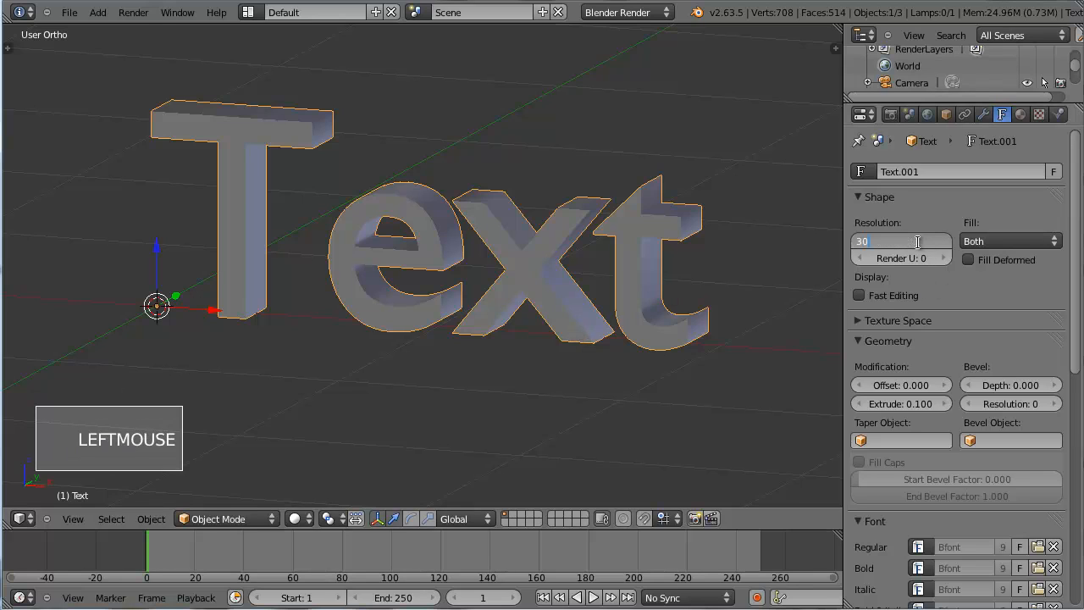
{"action": "left_click", "coordinate": [907, 266]}
{"action": "left_click", "coordinate": [904, 261]}
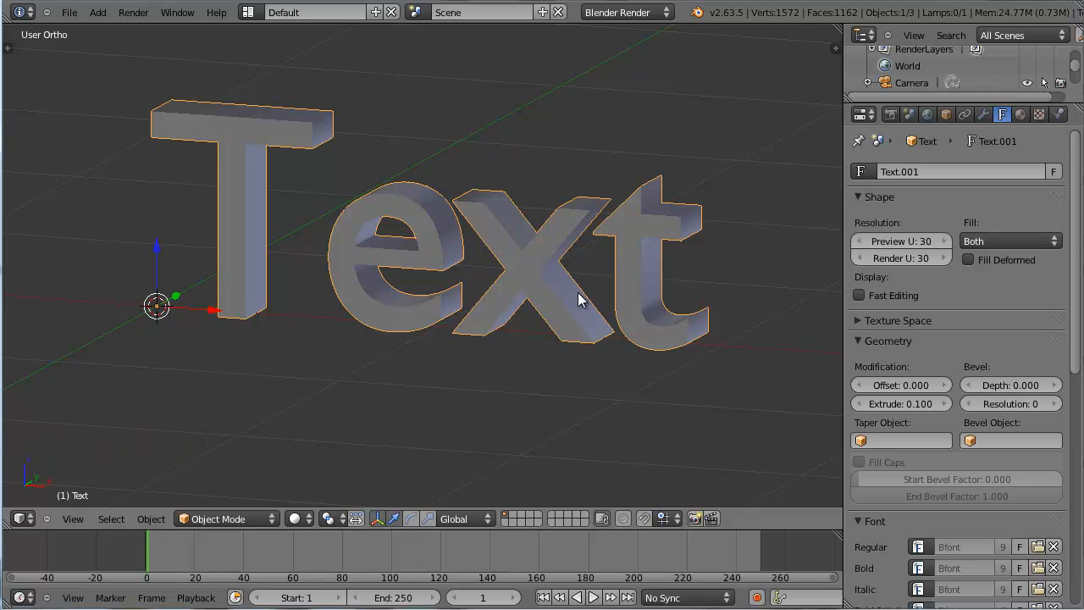
Convert the text object into a mesh with Mesh from Curve/Meta/Surf/Text.
{"action": "key", "text": "Tab"}
{"action": "key", "text": "Tab"}
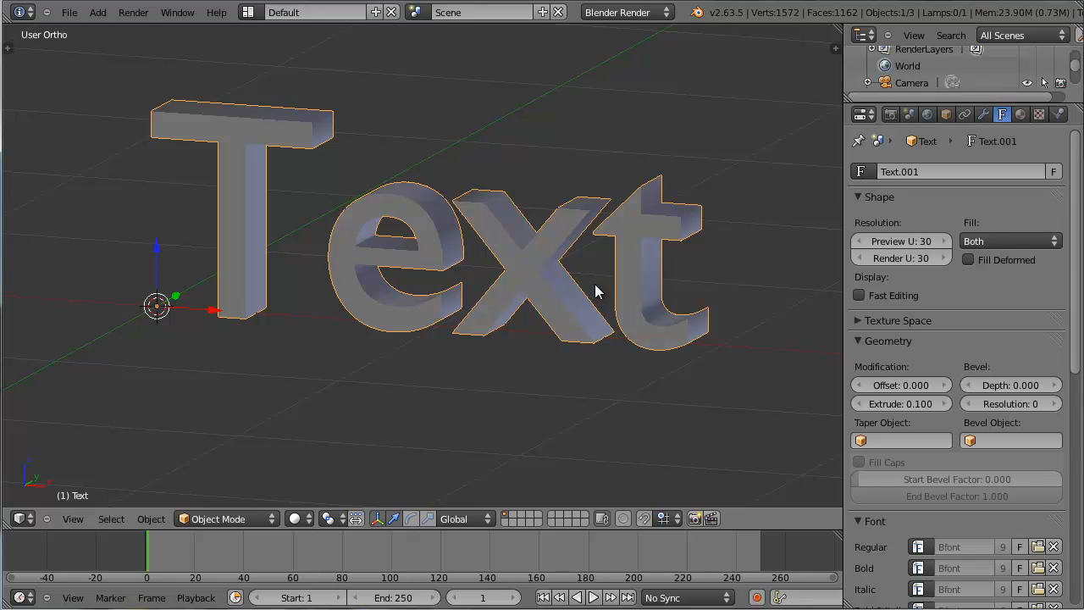
{"action": "key", "text": "alt+c"}
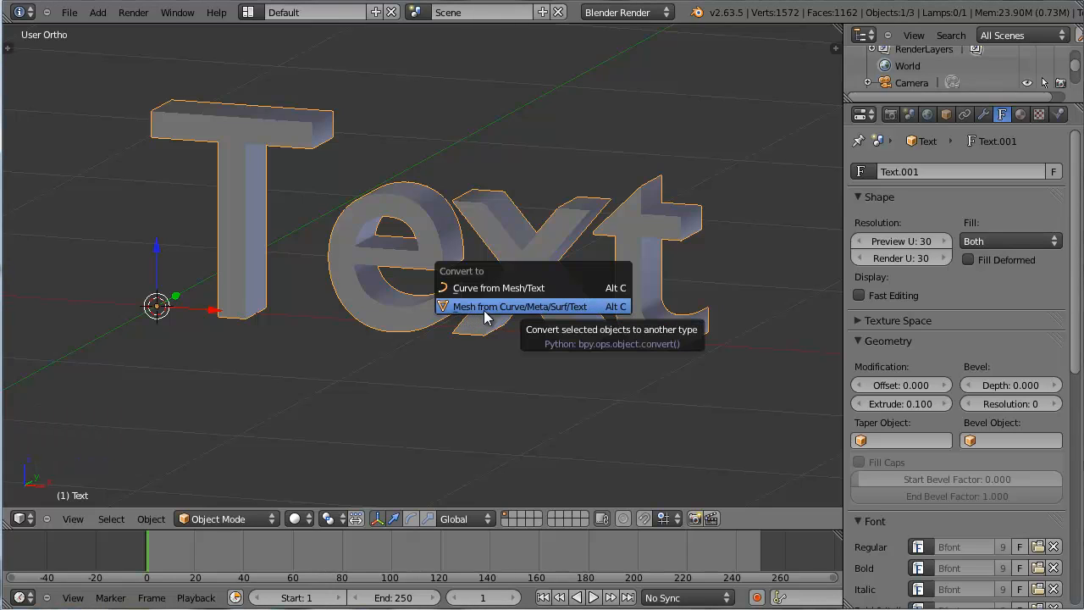
{"action": "left_click", "coordinate": [582, 306]}
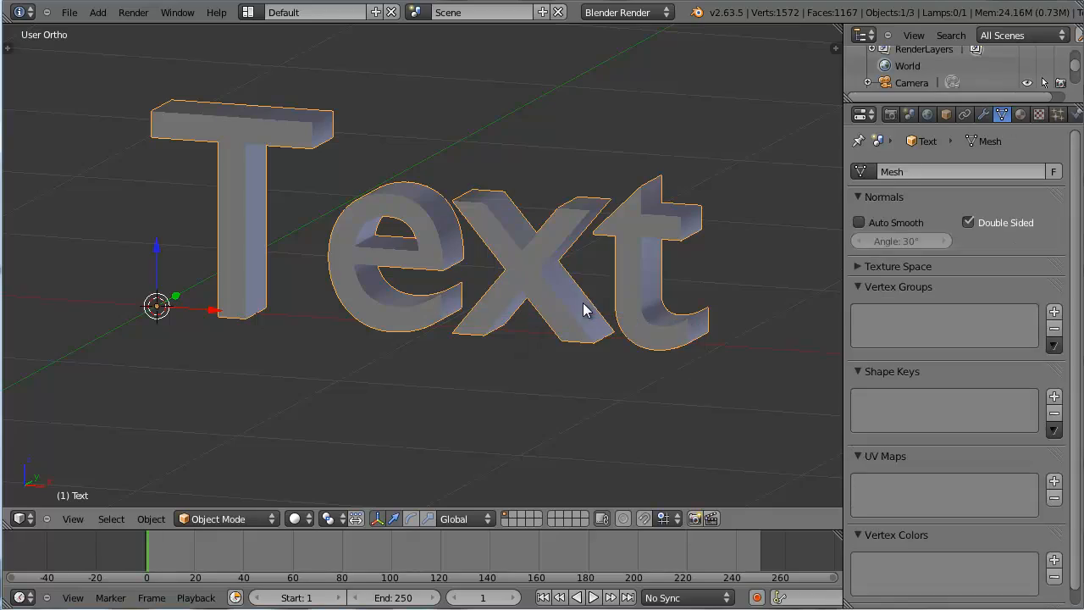
Examine the converted text's vertices and faces in Edit Mode, then return to Object Mode.
{"action": "key", "text": "Tab"}
{"action": "middle_click_drag", "start_coordinate": [581, 311], "coordinate": [500, 356]}
{"action": "scroll", "coordinate": [619, 336], "scroll_direction": "up", "scroll_amount": 2}
{"action": "scroll", "coordinate": [539, 332], "scroll_direction": "down", "scroll_amount": 1}
{"action": "scroll", "coordinate": [539, 332], "scroll_direction": "down", "scroll_amount": 2}
{"action": "scroll", "coordinate": [500, 355], "scroll_direction": "up", "scroll_amount": 2}
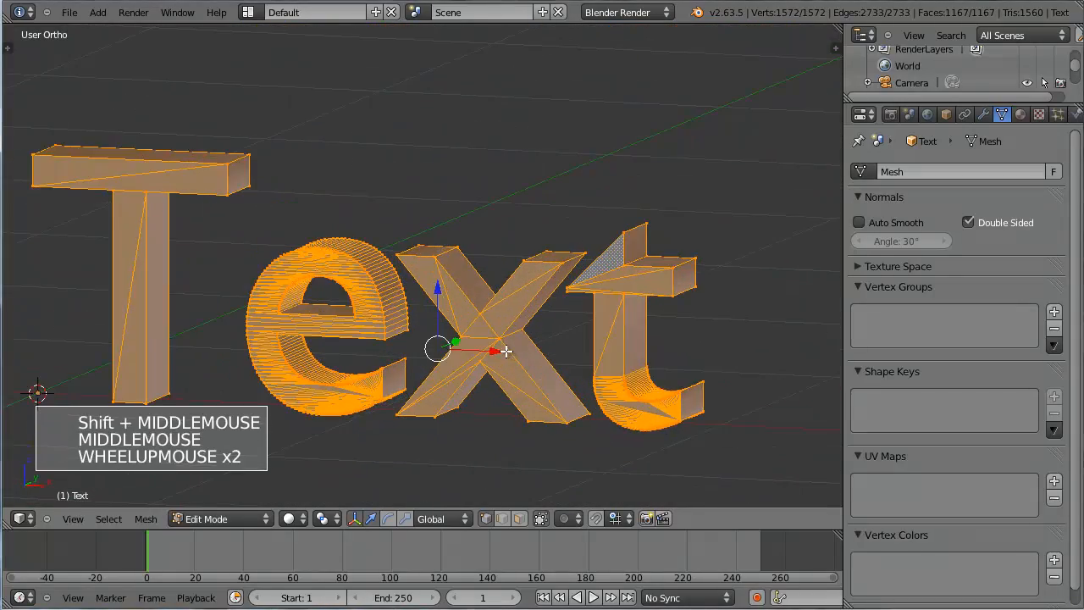
{"action": "key", "text": "Tab"}
Widen the properties area and add a new particle system to the text mesh.
{"action": "left_click_drag", "start_coordinate": [843, 267], "coordinate": [753, 260]}
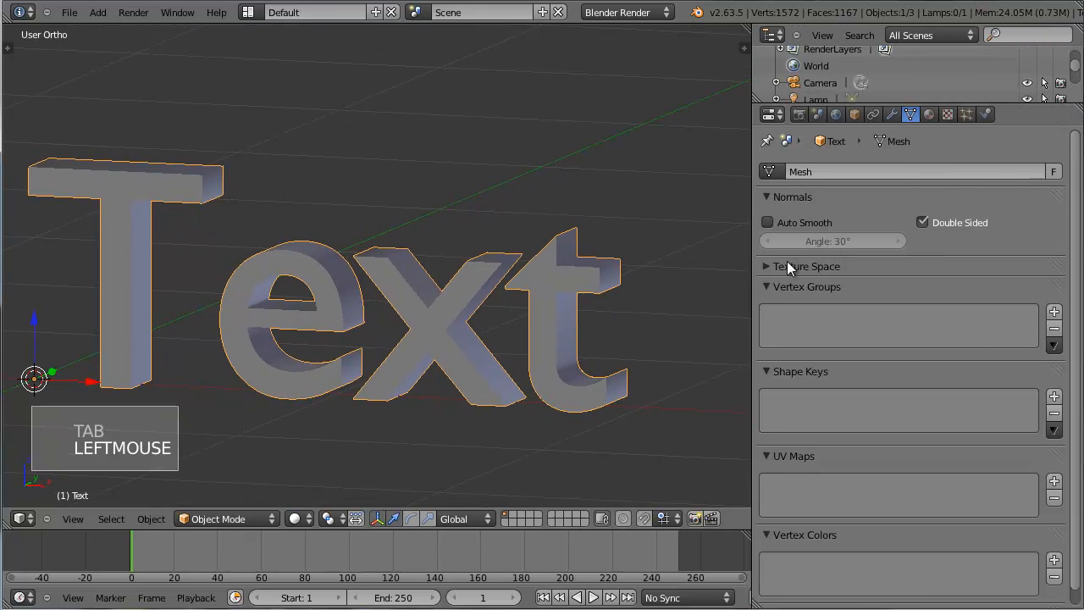
{"action": "left_click", "coordinate": [965, 114]}
{"action": "left_click", "coordinate": [1054, 171]}
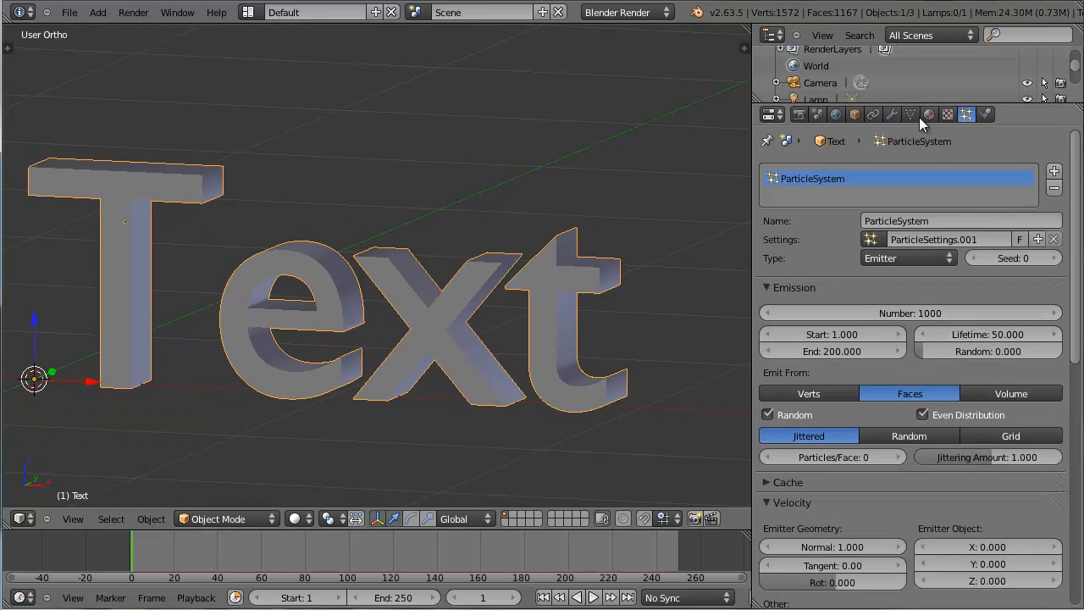
Add an Explode modifier to the text mesh.
{"action": "left_click", "coordinate": [894, 115]}
{"action": "left_click", "coordinate": [861, 172]}
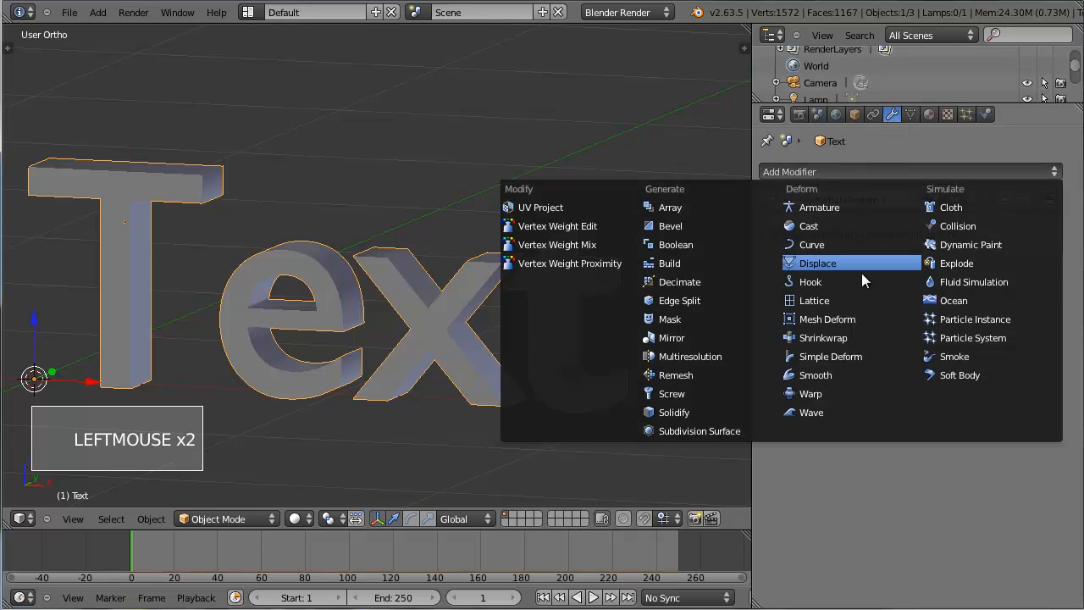
{"action": "left_click", "coordinate": [974, 267]}
Play the animation to preview how the text mesh explodes, then stop playback.
{"action": "scroll", "coordinate": [552, 341], "scroll_direction": "down", "scroll_amount": 3}
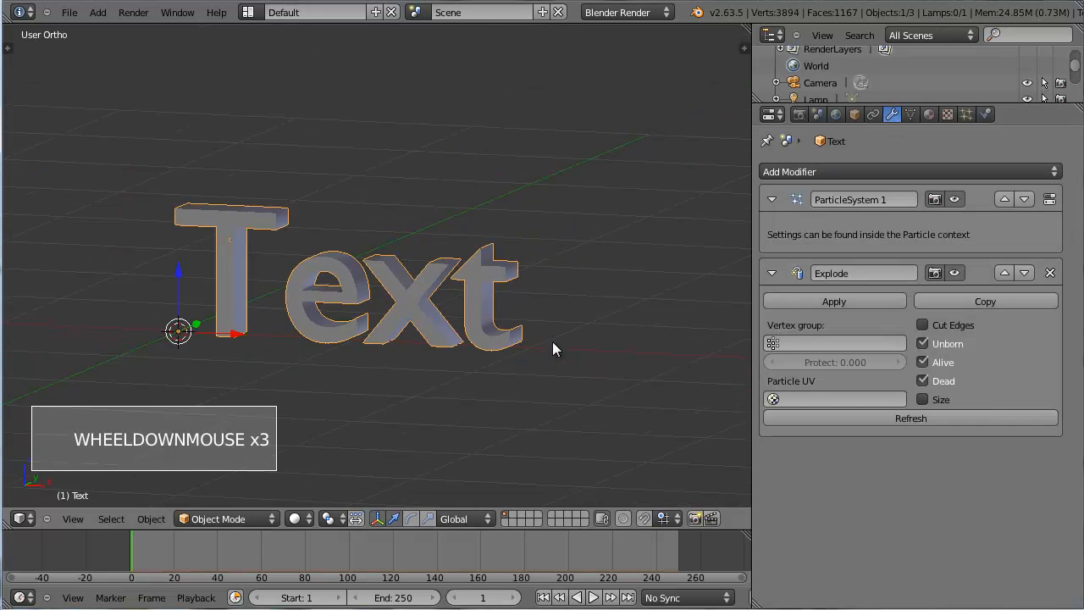
{"action": "middle_click_drag", "start_coordinate": [552, 342], "coordinate": [586, 360]}
{"action": "key", "text": "alt+a"}
{"action": "middle_click_drag", "start_coordinate": [432, 338], "coordinate": [404, 334]}
{"action": "scroll", "coordinate": [417, 366], "scroll_direction": "up", "scroll_amount": 3}
{"action": "key", "text": "Escape"}
Examine the text's face layout in wireframe shading and replay the explosion with nothing selected.
{"action": "key", "text": "z"}
{"action": "scroll", "coordinate": [409, 363], "scroll_direction": "up", "scroll_amount": 3}
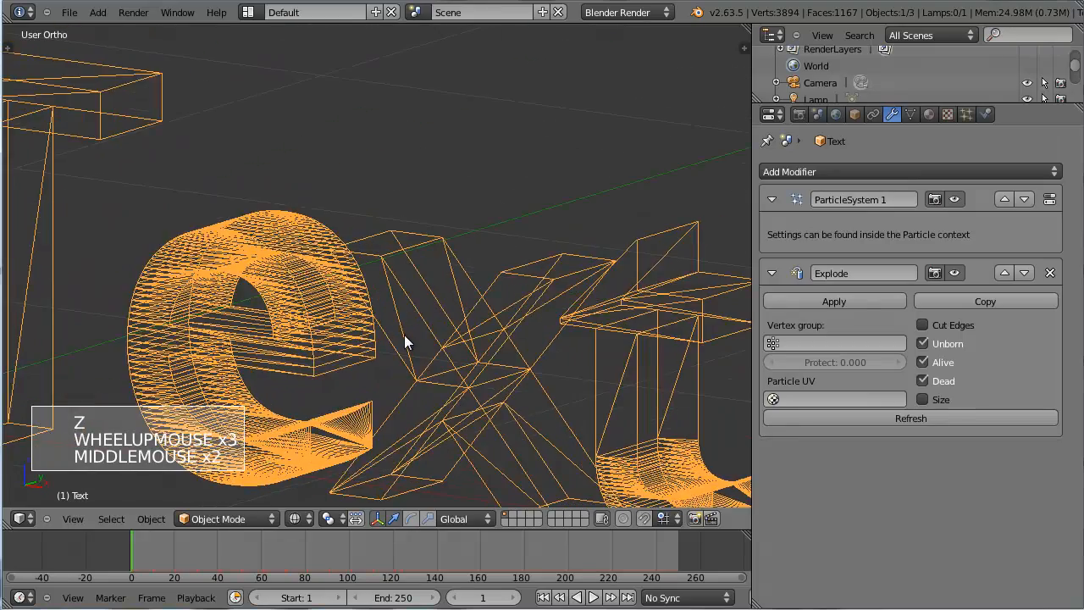
{"action": "key", "text": "a"}
{"action": "key", "text": "z"}
{"action": "key", "text": "z"}
{"action": "key", "text": "alt+a"}
{"action": "scroll", "coordinate": [453, 346], "scroll_direction": "down", "scroll_amount": 3}
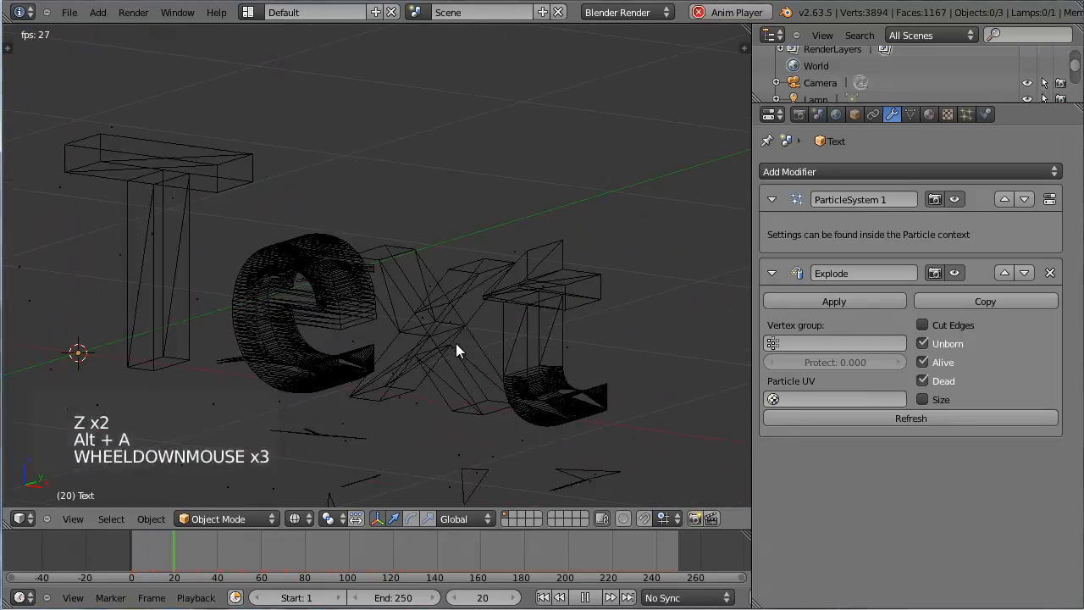
Watch the text's explosion from another angle in solid shading, then stop playback.
{"action": "key", "text": "z"}
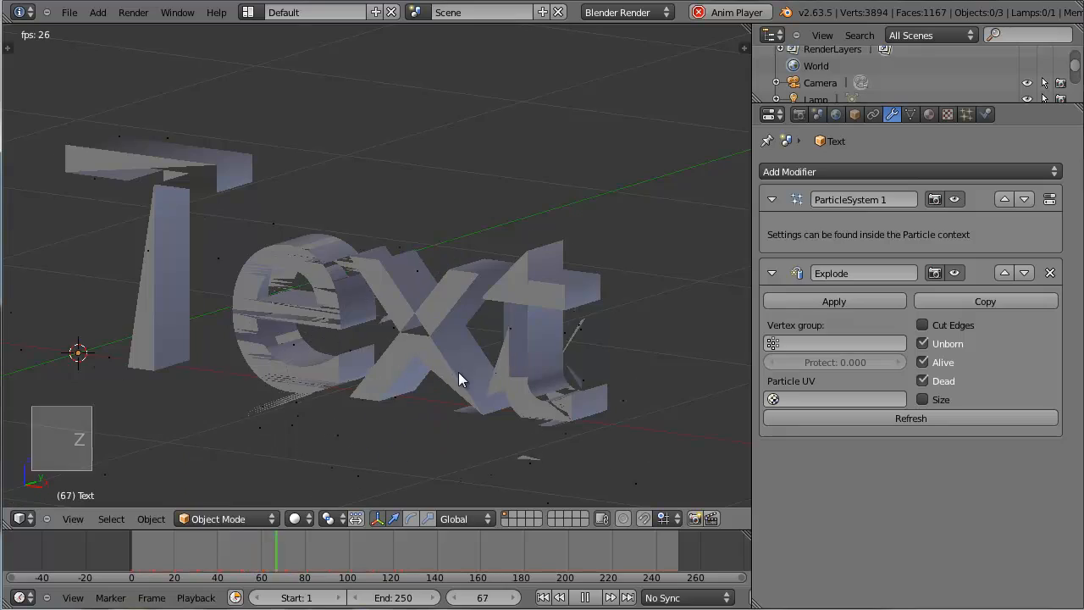
{"action": "middle_click_drag", "start_coordinate": [458, 371], "coordinate": [538, 382]}
{"action": "key", "text": "Escape"}
{"action": "scroll", "coordinate": [476, 349], "scroll_direction": "down", "scroll_amount": 2}
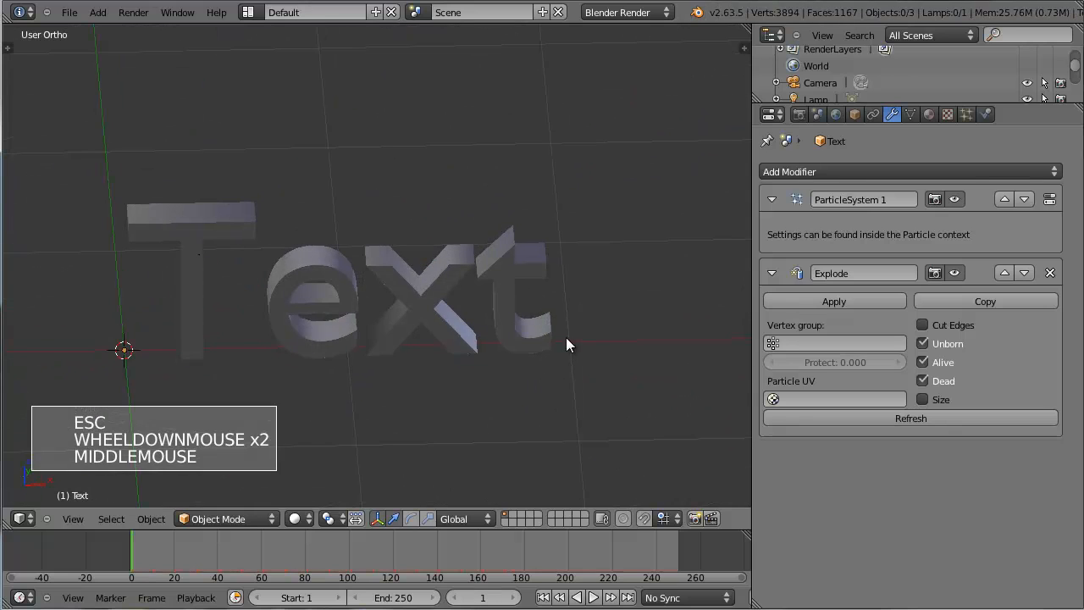
Select the text mesh and examine its face layout in wireframe from the front and at an angle.
{"action": "middle_click_drag", "start_coordinate": [477, 330], "coordinate": [491, 325]}
{"action": "key", "text": "KP_1"}
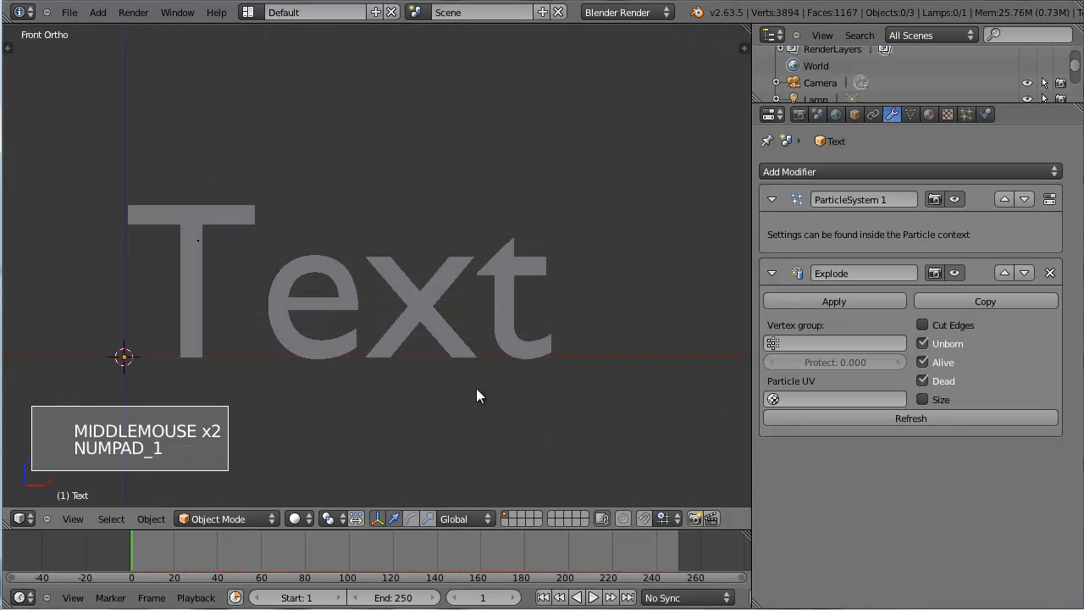
{"action": "key", "text": "z"}
{"action": "scroll", "coordinate": [422, 342], "scroll_direction": "up", "scroll_amount": 1}
{"action": "middle_click_drag", "start_coordinate": [411, 335], "coordinate": [470, 332], "text": "shift"}
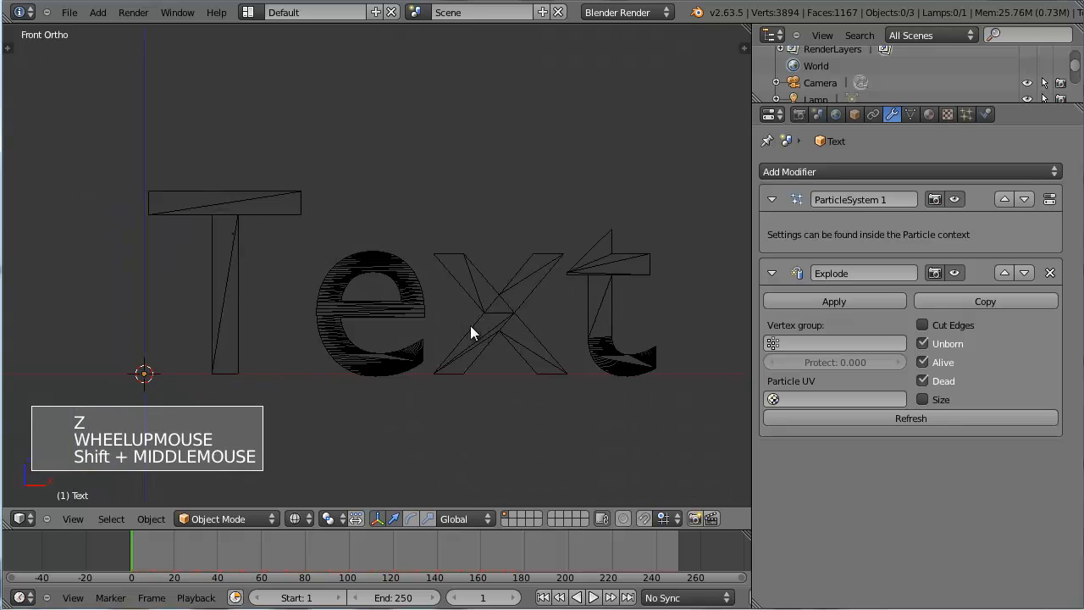
{"action": "right_click", "coordinate": [464, 330]}
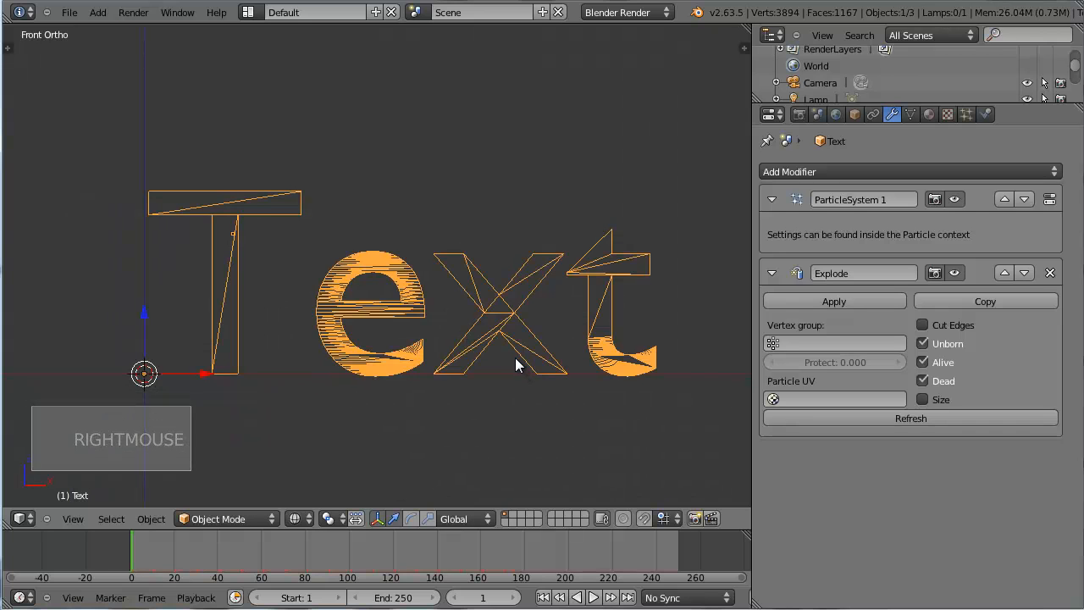
{"action": "middle_click_drag", "start_coordinate": [532, 312], "coordinate": [483, 342]}
{"action": "key", "text": "z"}
{"action": "scroll", "coordinate": [482, 336], "scroll_direction": "up", "scroll_amount": 2}
{"action": "key", "text": "z"}
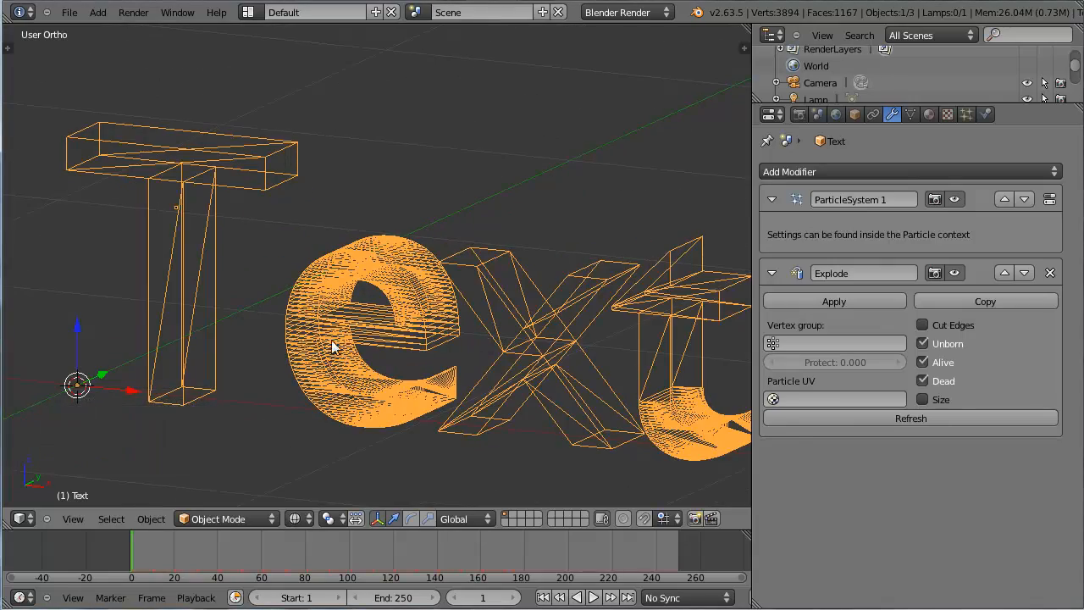
{"action": "middle_click_drag", "start_coordinate": [333, 347], "coordinate": [362, 362]}
{"action": "scroll", "coordinate": [414, 356], "scroll_direction": "up", "scroll_amount": 4}
{"action": "scroll", "coordinate": [290, 334], "scroll_direction": "down", "scroll_amount": 6}
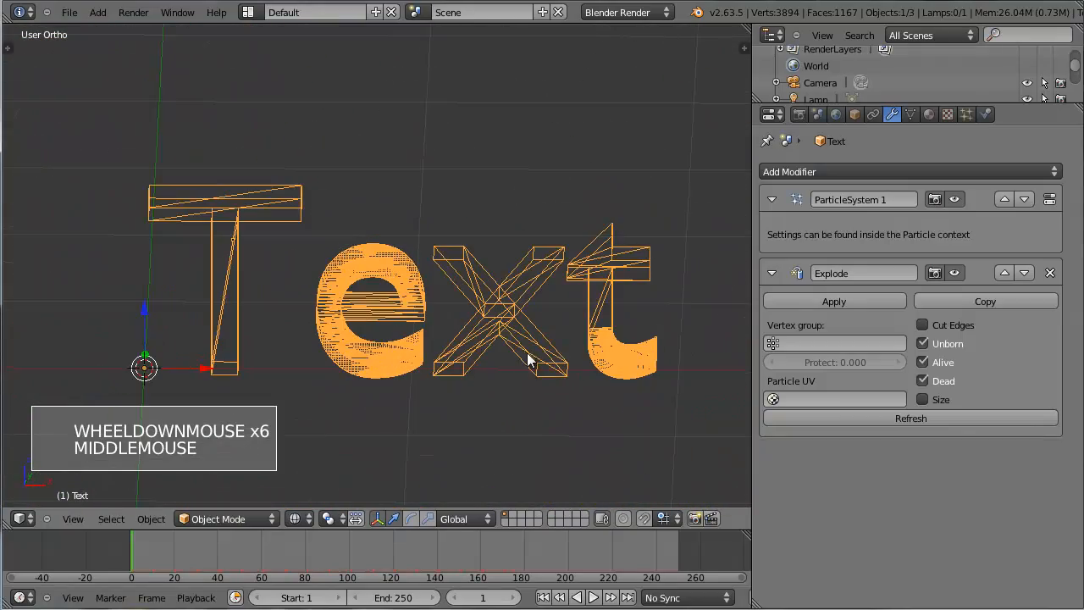
Remove the Explode modifier and the particle system from the text mesh.
{"action": "left_click", "coordinate": [1050, 273]}
{"action": "left_click", "coordinate": [968, 116]}
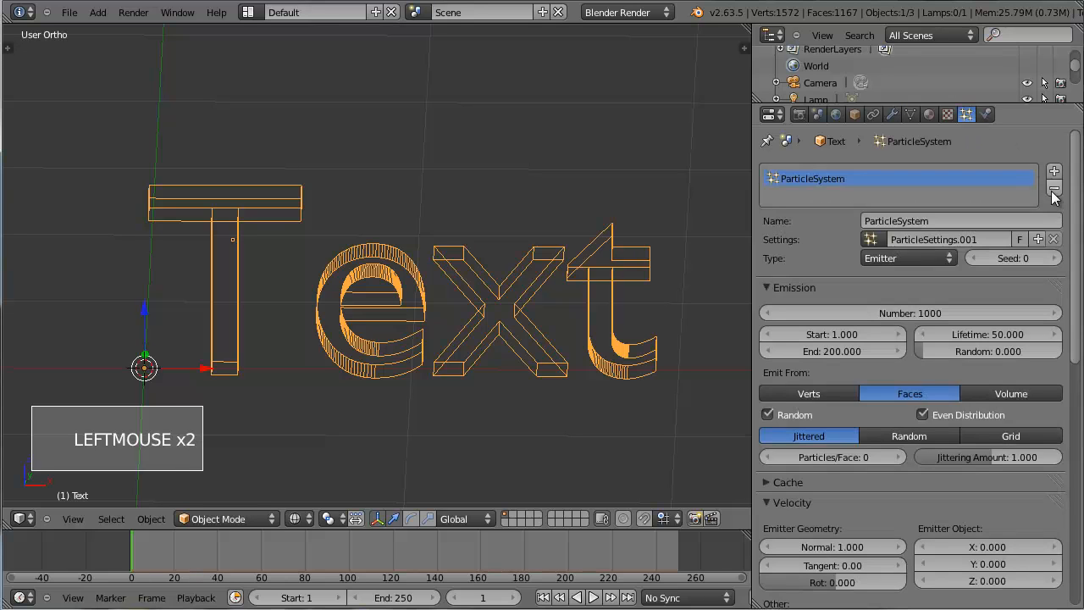
{"action": "left_click", "coordinate": [1053, 189]}
Add a Remesh modifier in Sharp mode to the text mesh.
{"action": "left_click", "coordinate": [893, 116]}
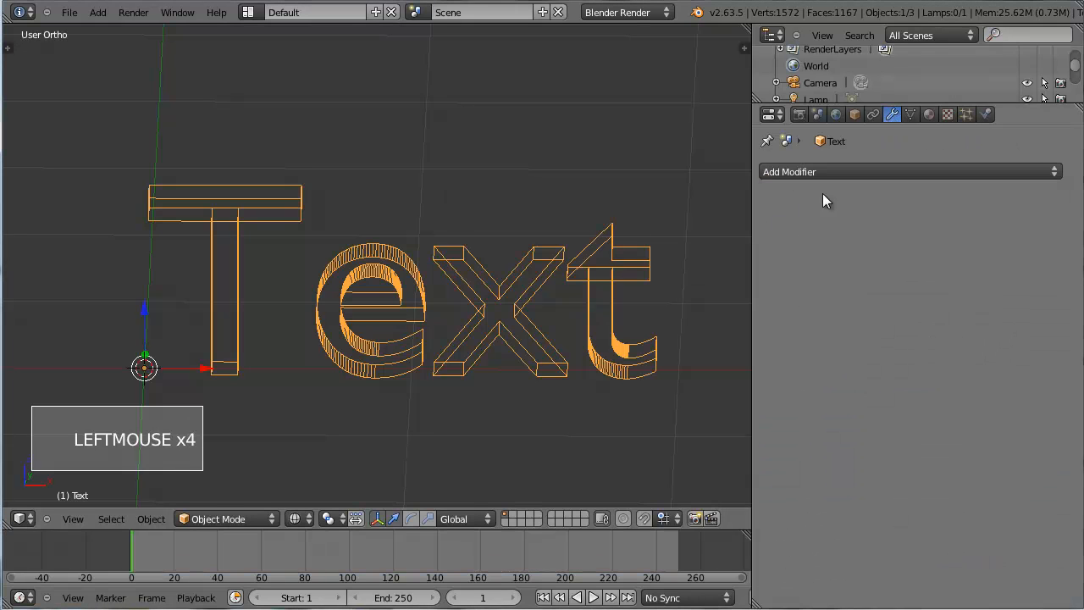
{"action": "left_click", "coordinate": [823, 170]}
{"action": "left_click", "coordinate": [716, 379]}
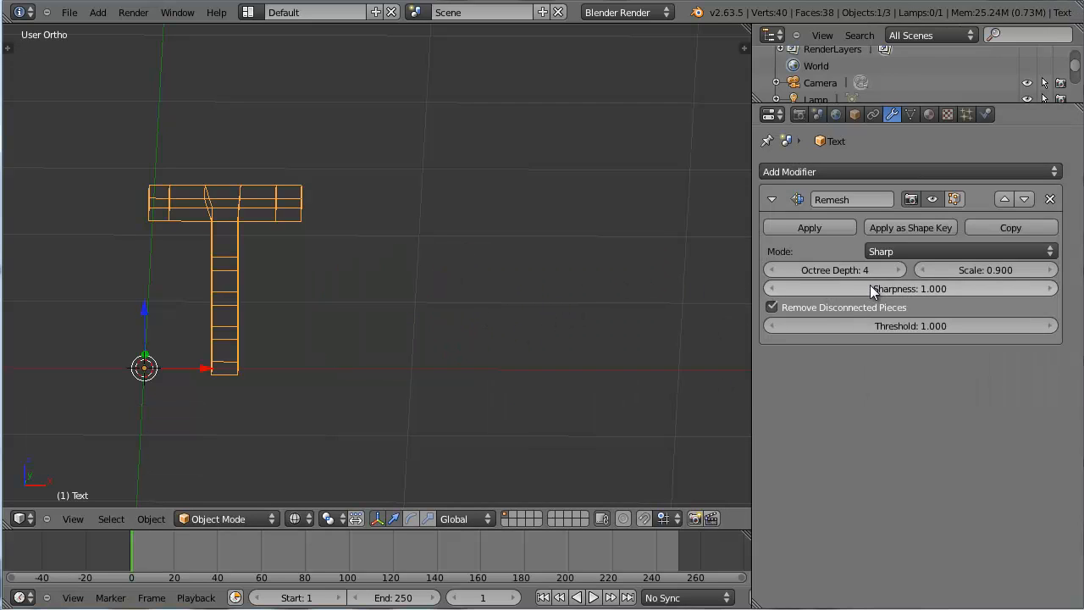
Try different Sharpness values on the Remesh modifier, including 0.096, and return it to 1.000.
{"action": "left_click_drag", "start_coordinate": [873, 286], "coordinate": [902, 290]}
{"action": "left_click_drag", "start_coordinate": [540, 306], "coordinate": [730, 312]}
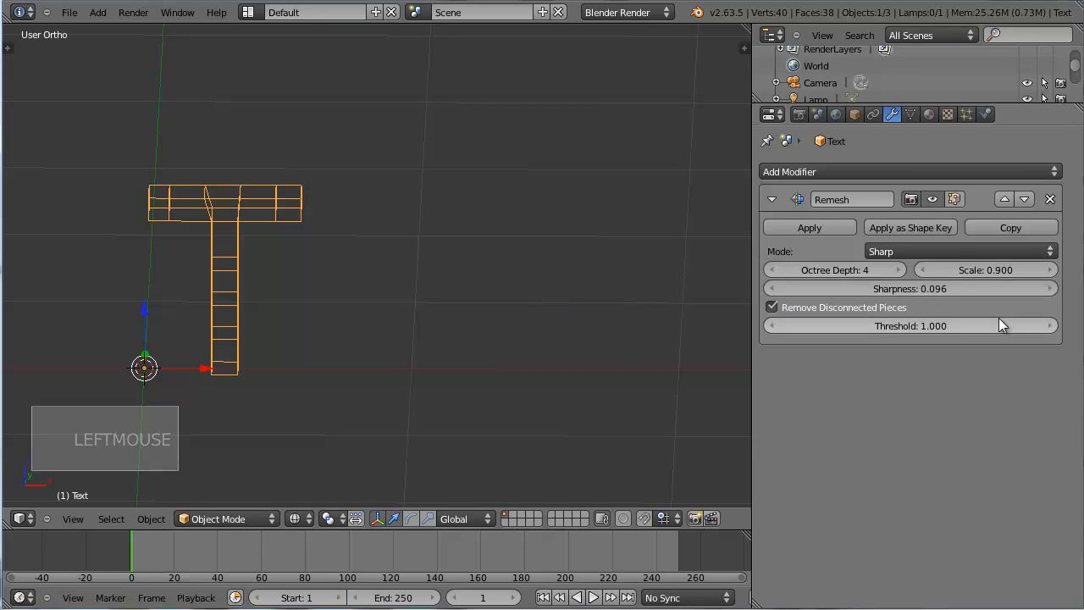
{"action": "left_click_drag", "start_coordinate": [911, 287], "coordinate": [934, 289]}
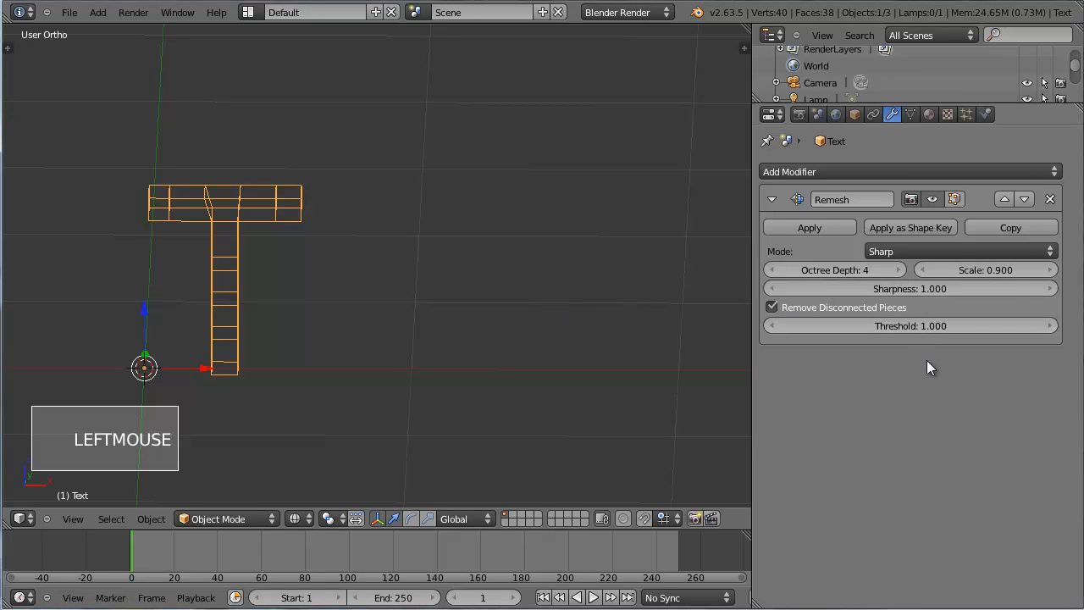
Set the Remesh modifier's Threshold to 0.000 so disconnected letters are kept, viewing the text from the front.
{"action": "left_click_drag", "start_coordinate": [916, 327], "coordinate": [789, 319]}
{"action": "left_click_drag", "start_coordinate": [580, 322], "coordinate": [366, 326]}
{"action": "key", "text": "KP_1"}
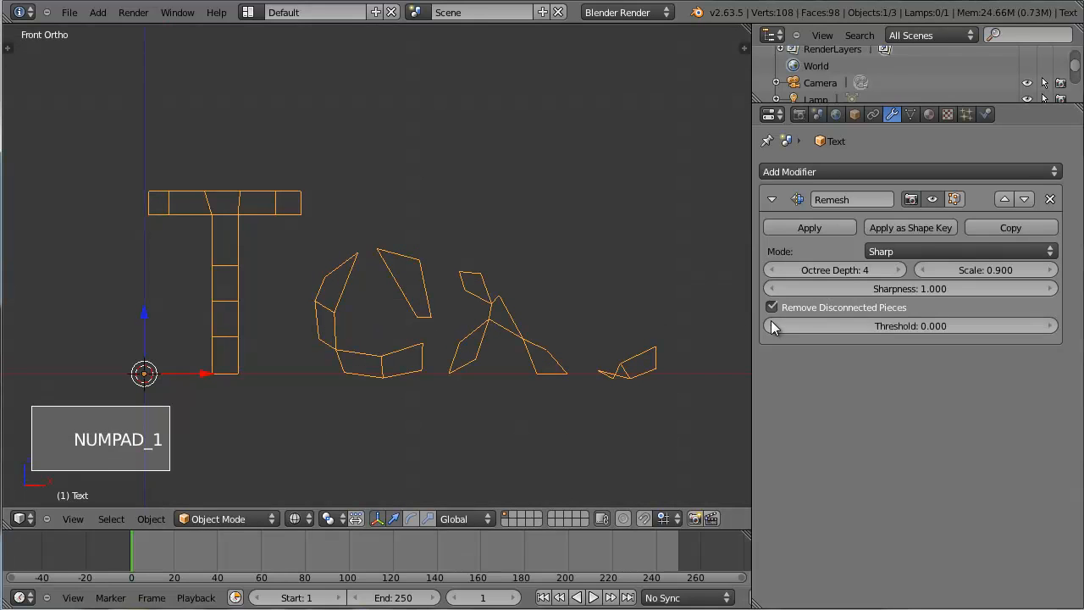
Raise the Remesh modifier's Octree Depth to 7 and look closely at the denser mesh.
{"action": "left_click", "coordinate": [895, 270]}
{"action": "left_click", "coordinate": [895, 270]}
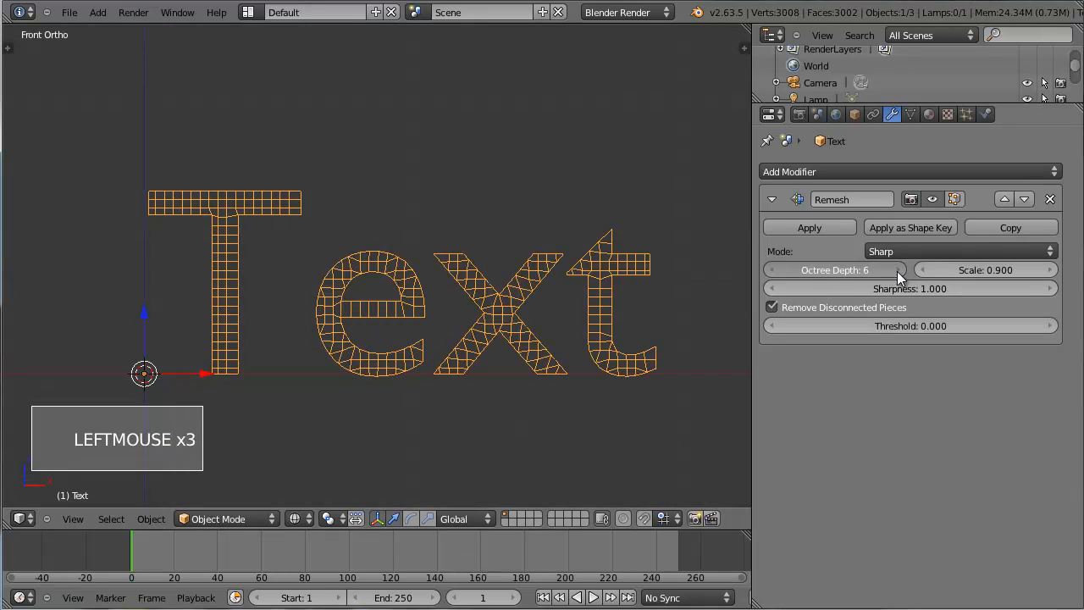
{"action": "left_click", "coordinate": [897, 270]}
{"action": "middle_click_drag", "start_coordinate": [515, 296], "coordinate": [161, 169]}
{"action": "scroll", "coordinate": [581, 306], "scroll_direction": "up", "scroll_amount": 4}
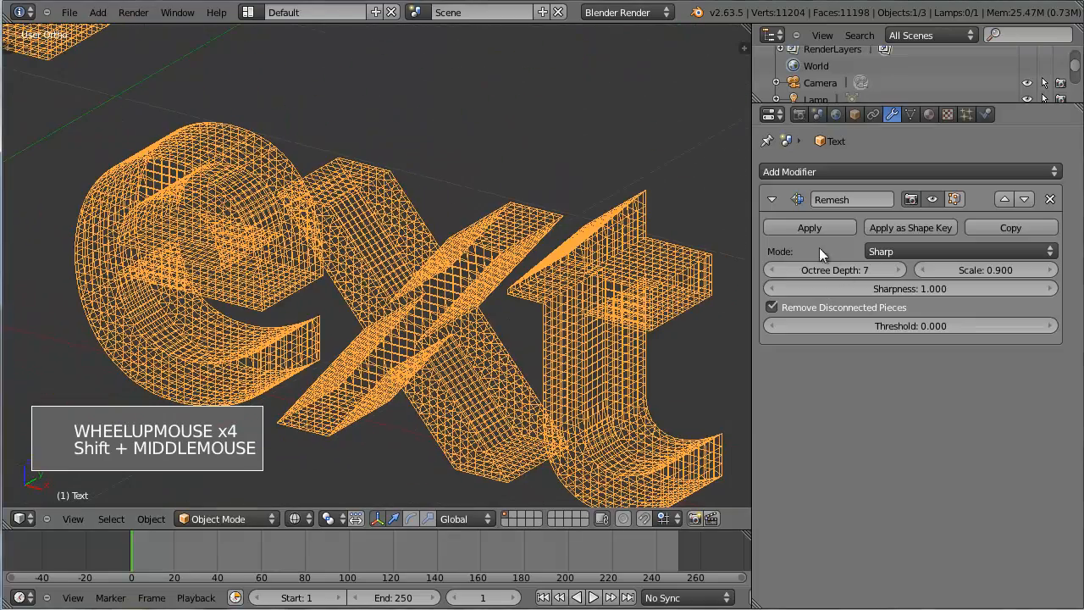
Compare the text's wireframe at Remesh Octree Depths 6 and 7, ending at 7.
{"action": "left_click", "coordinate": [764, 271]}
{"action": "left_click", "coordinate": [890, 270]}
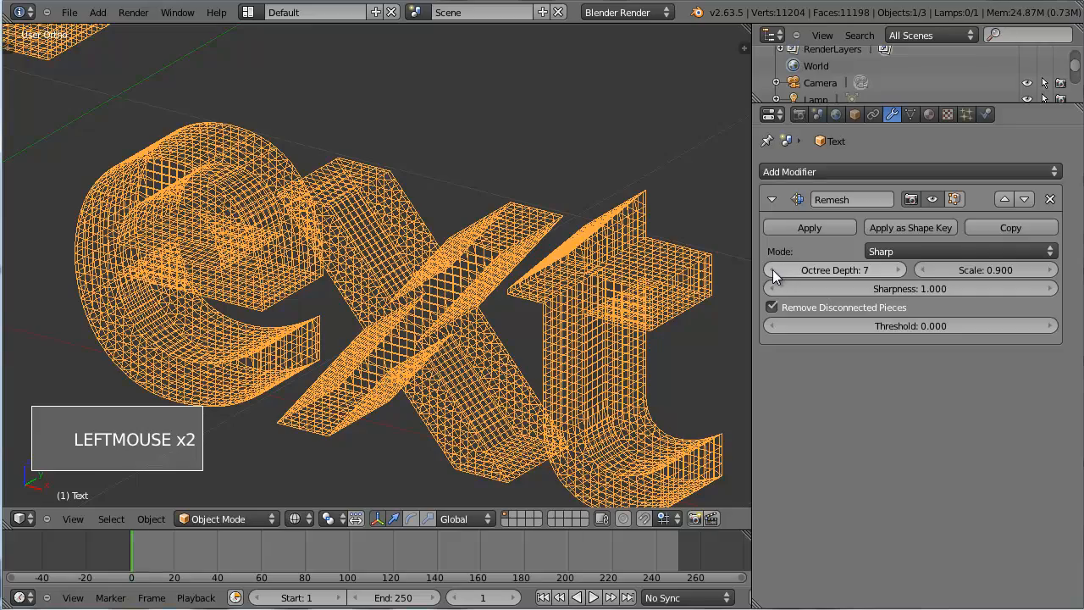
{"action": "left_click", "coordinate": [772, 269]}
{"action": "left_click", "coordinate": [896, 270]}
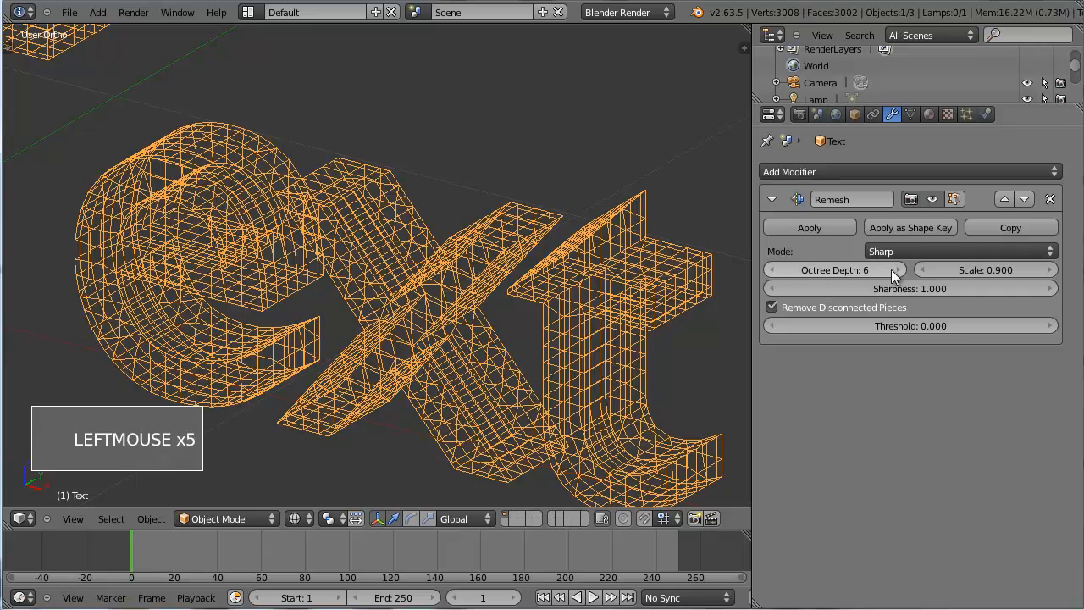
{"action": "left_click", "coordinate": [890, 269]}
{"action": "left_click", "coordinate": [771, 269]}
{"action": "left_click_drag", "start_coordinate": [862, 273], "coordinate": [866, 271]}
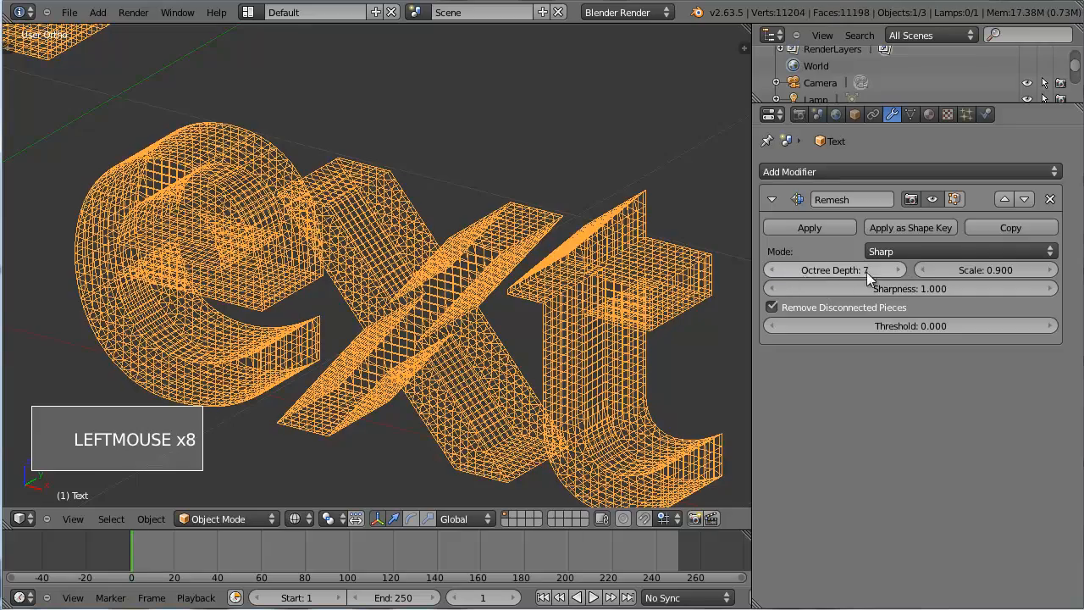
{"action": "left_click", "coordinate": [773, 275]}
{"action": "left_click", "coordinate": [889, 268]}
{"action": "left_click", "coordinate": [771, 264]}
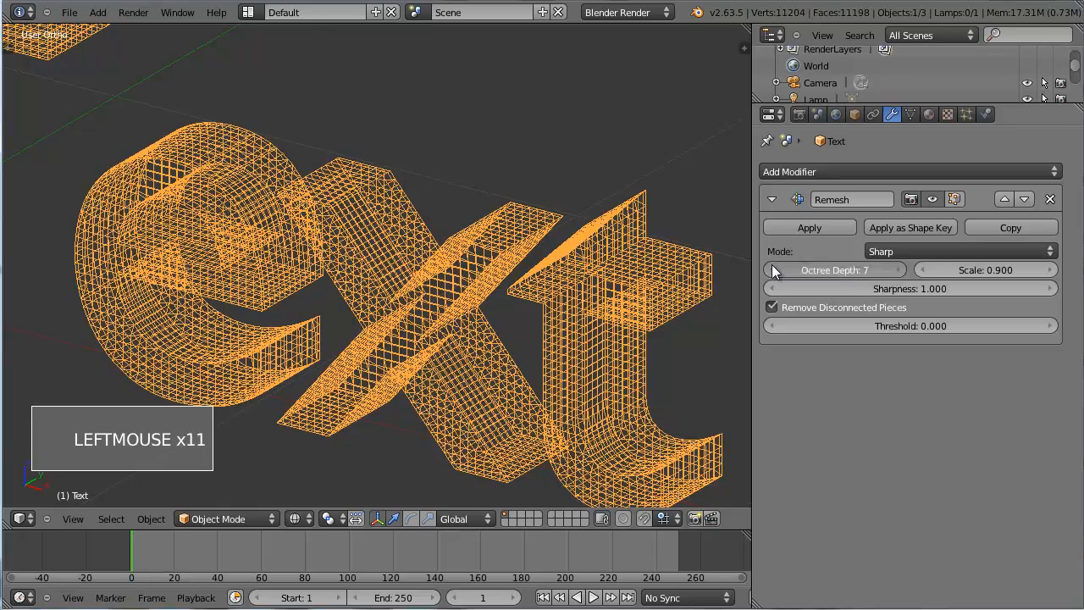
{"action": "left_click", "coordinate": [899, 270]}
Compare the text's shape in solid shading at Remesh Octree Depths from 3 to 7, ending at 7.
{"action": "key", "text": "z"}
{"action": "scroll", "coordinate": [562, 288], "scroll_direction": "down", "scroll_amount": 3}
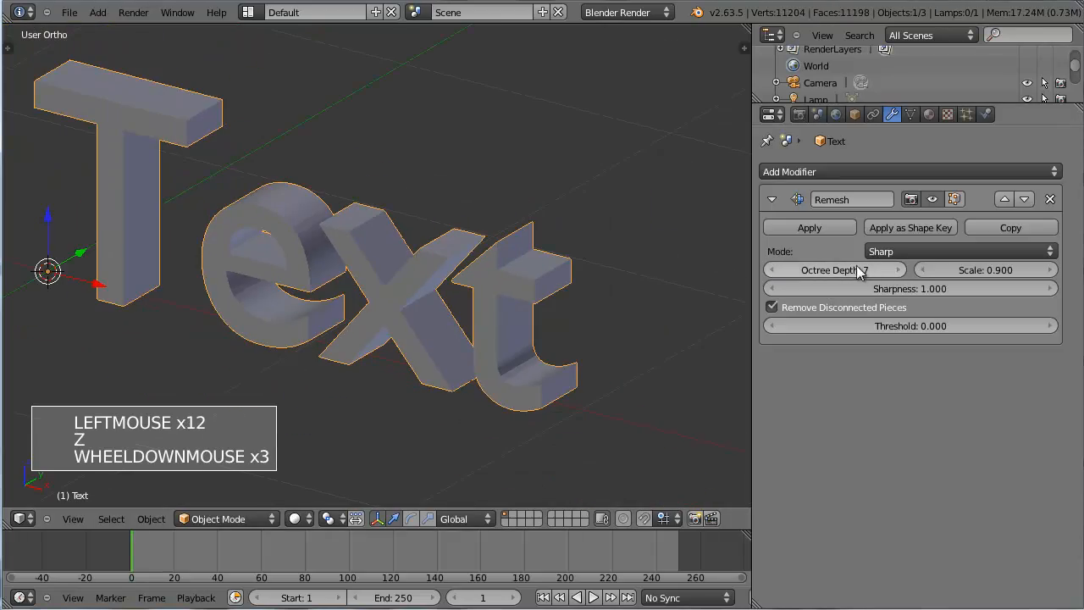
{"action": "left_click", "coordinate": [777, 271]}
{"action": "left_click", "coordinate": [777, 271]}
{"action": "left_click", "coordinate": [777, 271]}
{"action": "left_click", "coordinate": [777, 270]}
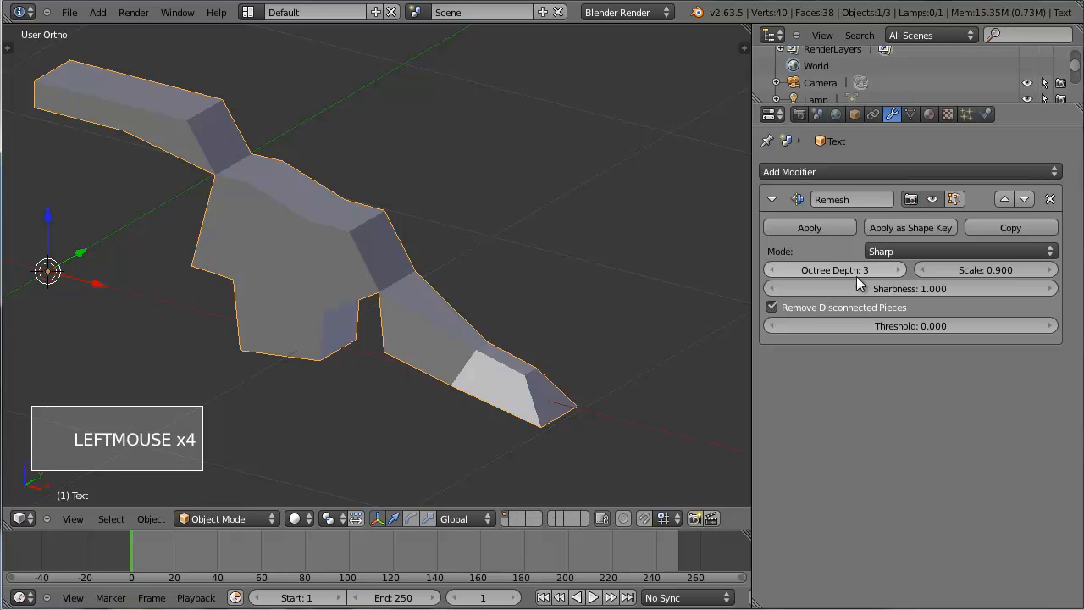
{"action": "left_click", "coordinate": [897, 270]}
{"action": "left_click", "coordinate": [896, 270]}
{"action": "left_click", "coordinate": [896, 270]}
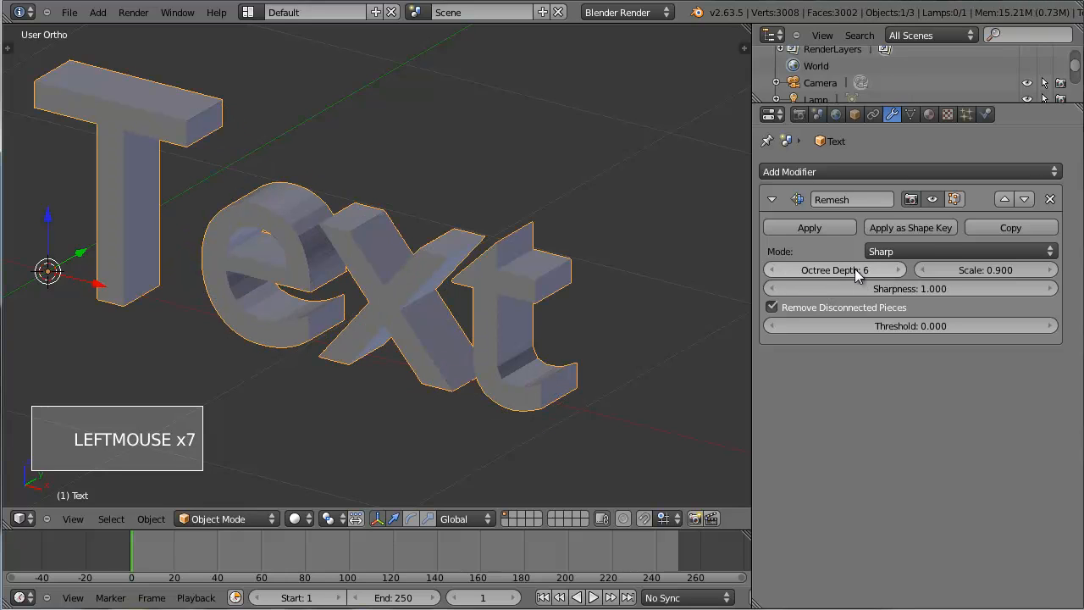
{"action": "left_click", "coordinate": [778, 271]}
{"action": "left_click", "coordinate": [777, 271]}
{"action": "left_click", "coordinate": [897, 270]}
{"action": "left_click", "coordinate": [896, 270]}
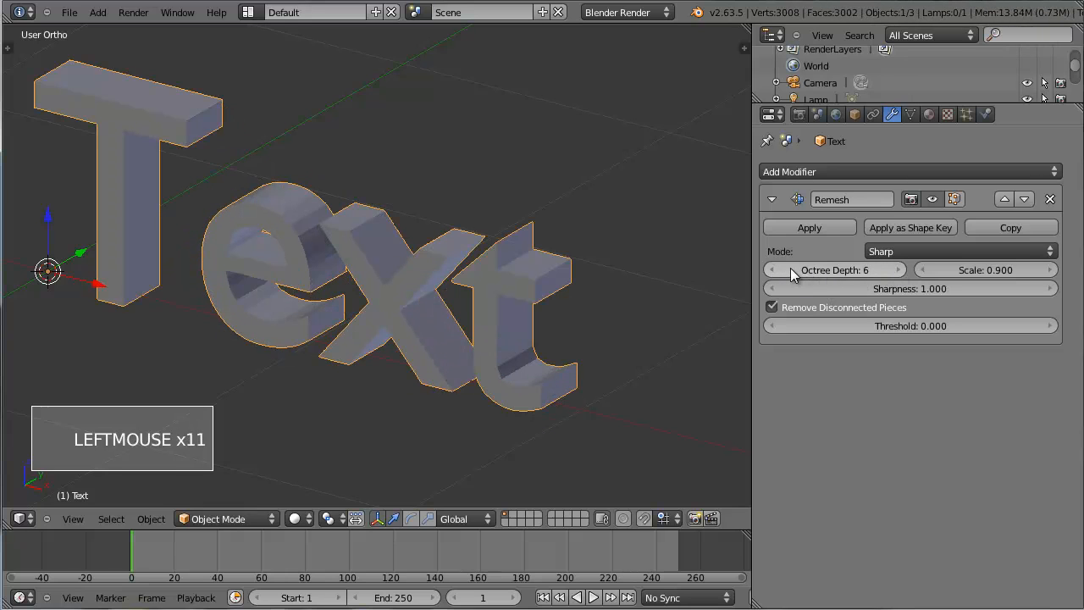
{"action": "left_click", "coordinate": [773, 270]}
{"action": "left_click", "coordinate": [773, 270]}
{"action": "left_click", "coordinate": [773, 270]}
{"action": "left_click", "coordinate": [894, 270]}
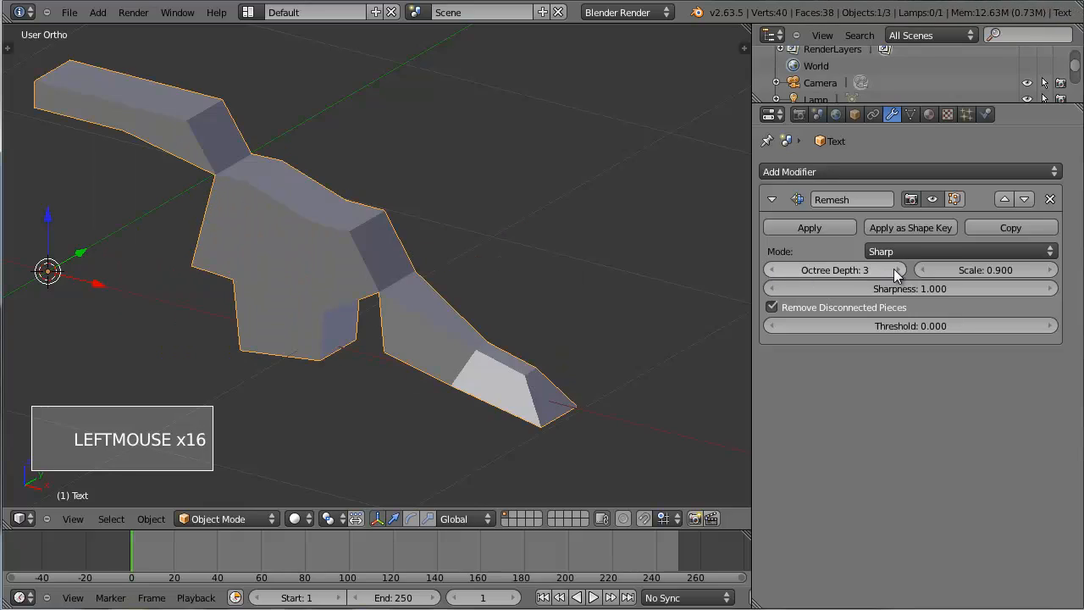
{"action": "left_click", "coordinate": [894, 270]}
{"action": "left_click", "coordinate": [896, 270]}
{"action": "left_click", "coordinate": [895, 270]}
{"action": "left_click", "coordinate": [896, 270]}
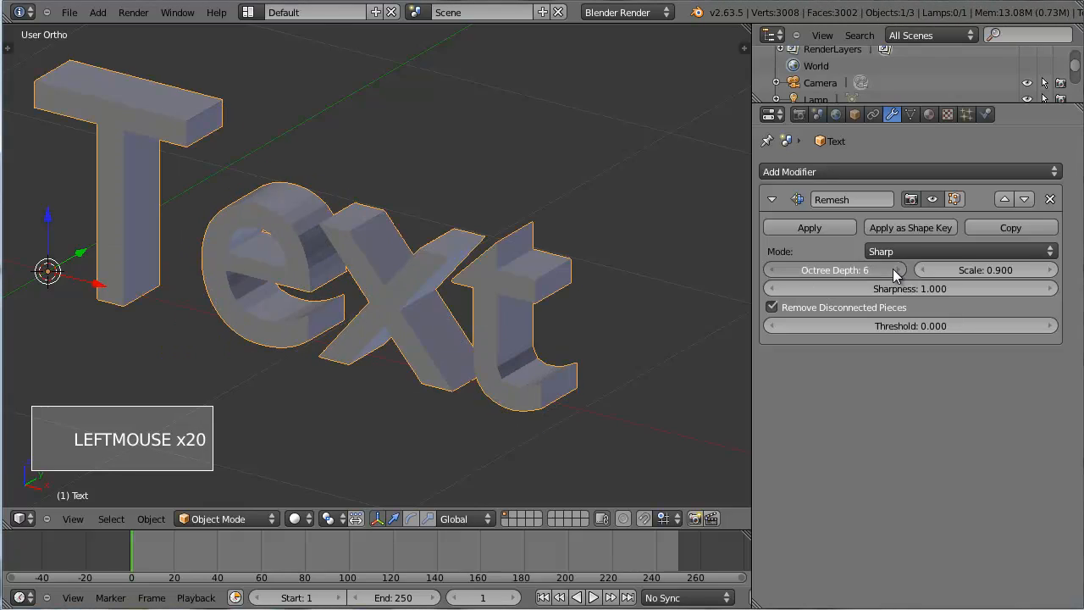
Inspect the remeshed text in wireframe from the front and at an angle, and apply the Remesh modifier.
{"action": "key", "text": "z"}
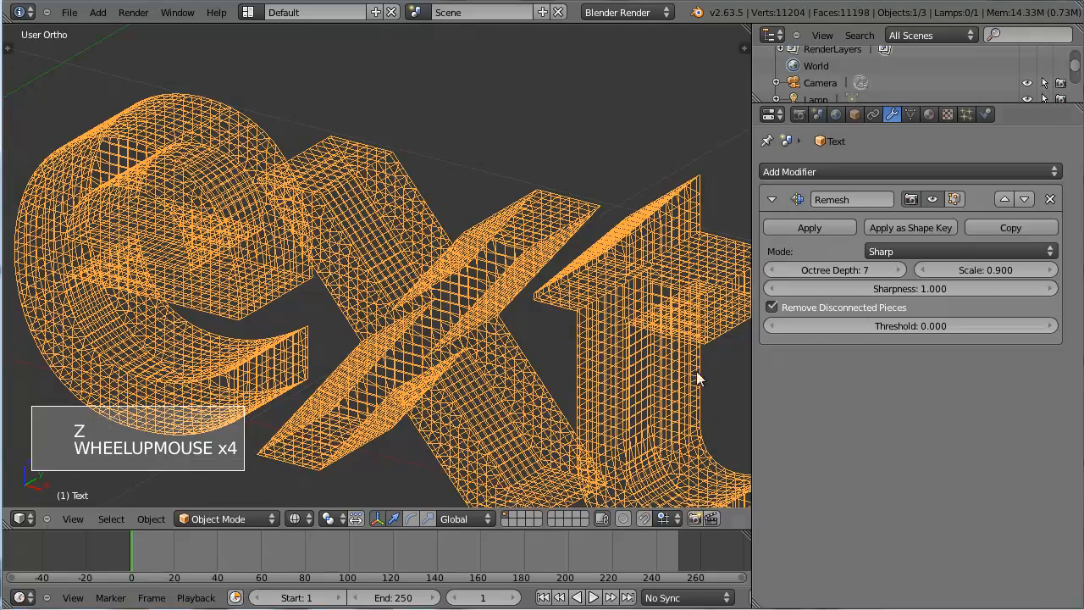
{"action": "scroll", "coordinate": [491, 300], "scroll_direction": "down", "scroll_amount": 3}
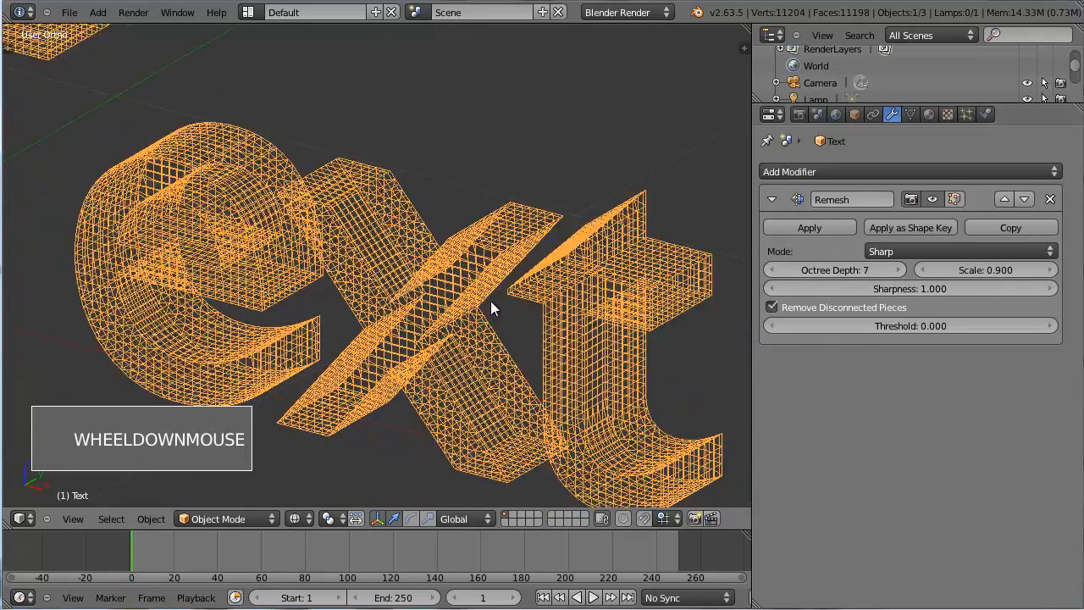
{"action": "mouse_move", "coordinate": [500, 297]}
{"action": "middle_mouse_down"}
{"action": "mouse_move", "coordinate": [579, 278]}
{"action": "mouse_move", "coordinate": [496, 310]}
{"action": "middle_mouse_up"}
{"action": "key", "text": "KP_1"}
{"action": "scroll", "coordinate": [404, 288], "scroll_direction": "down", "scroll_amount": 1}
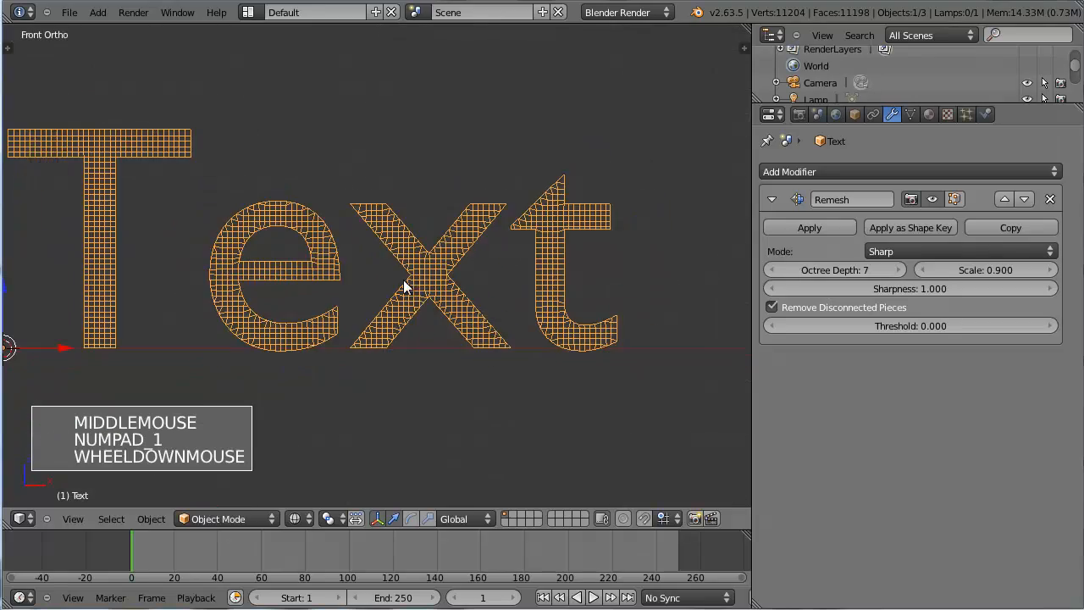
{"action": "middle_click_drag", "start_coordinate": [404, 288], "coordinate": [430, 346], "text": "shift"}
{"action": "scroll", "coordinate": [499, 307], "scroll_direction": "down", "scroll_amount": 2}
{"action": "scroll", "coordinate": [473, 284], "scroll_direction": "up", "scroll_amount": 2}
{"action": "left_click", "coordinate": [789, 227]}
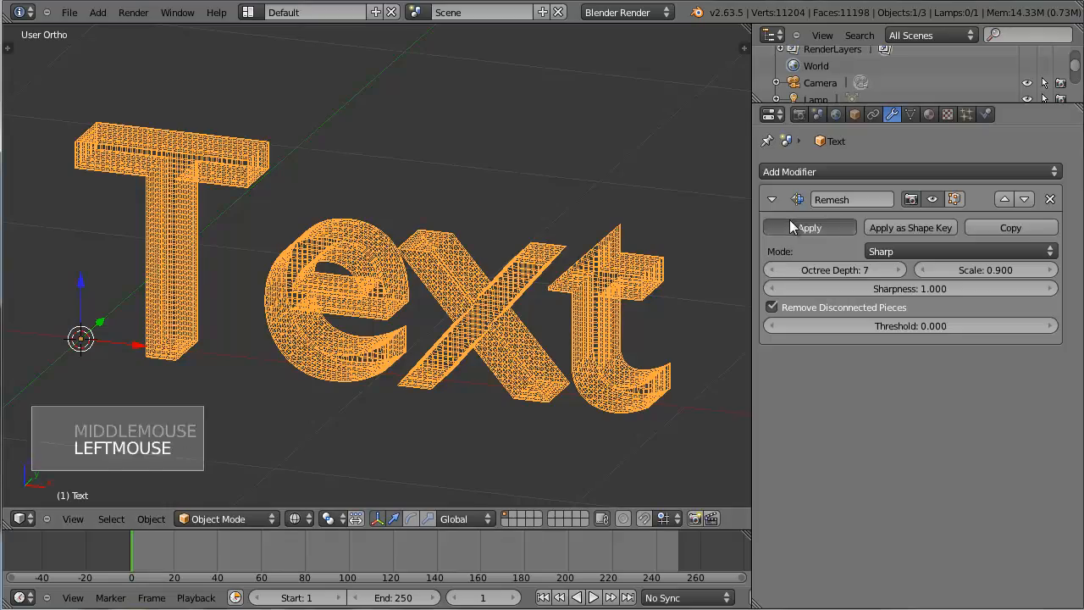
Examine the text's face grid in Edit Mode with solid shading and nothing selected, up close and from the front.
{"action": "key", "text": "Tab"}
{"action": "key", "text": "z"}
{"action": "key", "text": "a"}
{"action": "mouse_move", "coordinate": [562, 254]}
{"action": "middle_mouse_down"}
{"action": "mouse_move", "coordinate": [496, 274]}
{"action": "mouse_move", "coordinate": [292, 296]}
{"action": "mouse_move", "coordinate": [416, 296]}
{"action": "mouse_move", "coordinate": [283, 266]}
{"action": "mouse_move", "coordinate": [265, 274]}
{"action": "mouse_move", "coordinate": [338, 298]}
{"action": "middle_mouse_up"}
{"action": "key", "text": "a"}
{"action": "scroll", "coordinate": [538, 275], "scroll_direction": "up", "scroll_amount": 3}
{"action": "scroll", "coordinate": [539, 275], "scroll_direction": "down", "scroll_amount": 2}
{"action": "scroll", "coordinate": [449, 285], "scroll_direction": "up", "scroll_amount": 4}
{"action": "scroll", "coordinate": [416, 295], "scroll_direction": "down", "scroll_amount": 2}
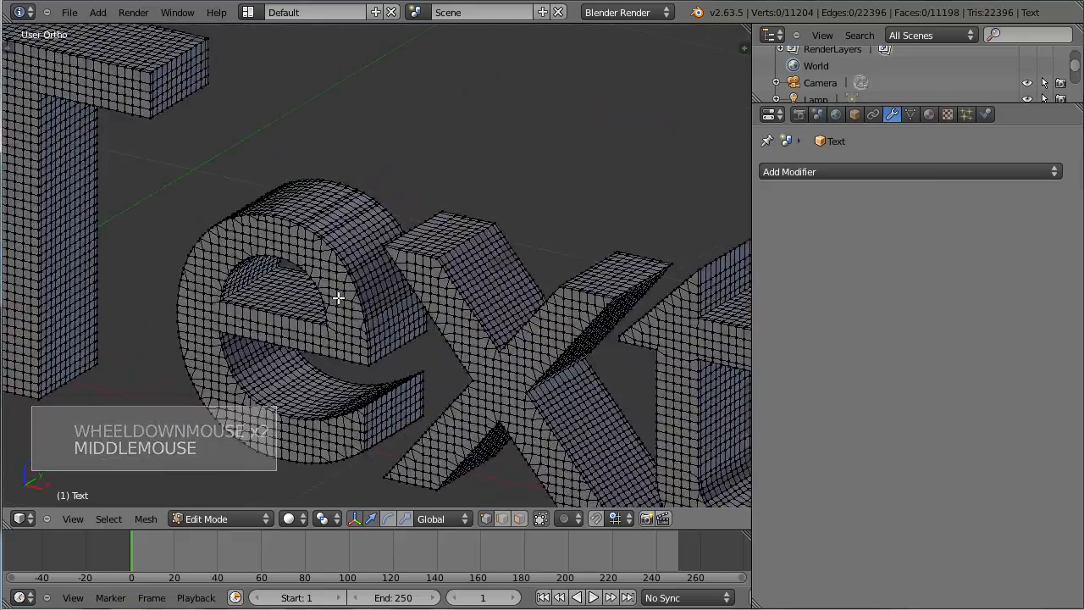
{"action": "scroll", "coordinate": [338, 298], "scroll_direction": "down", "scroll_amount": 4}
{"action": "key", "text": "KP_1"}
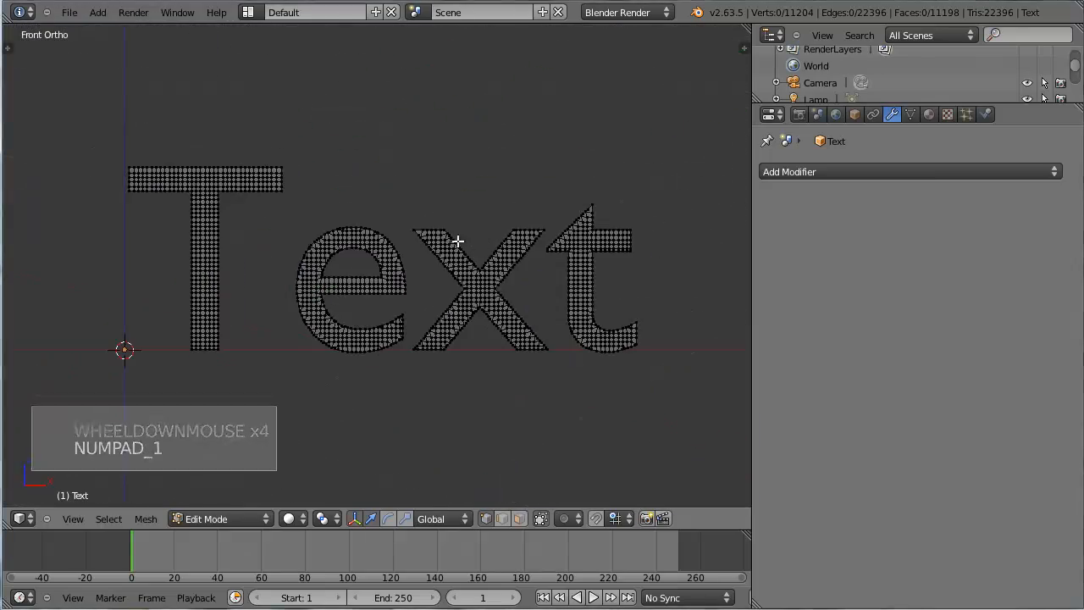
Return to Object Mode in wireframe shading and add a new particle system to the remeshed text.
{"action": "key", "text": "Tab"}
{"action": "key", "text": "z"}
{"action": "key", "text": "z"}
{"action": "key", "text": "z"}
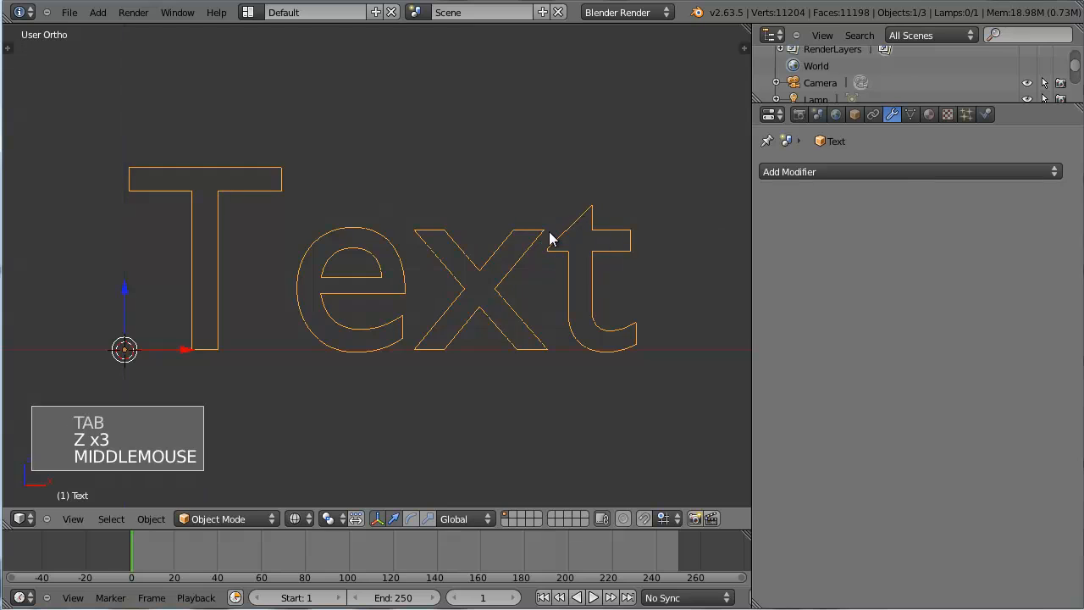
{"action": "middle_click_drag", "start_coordinate": [550, 239], "coordinate": [501, 263]}
{"action": "left_click", "coordinate": [964, 115]}
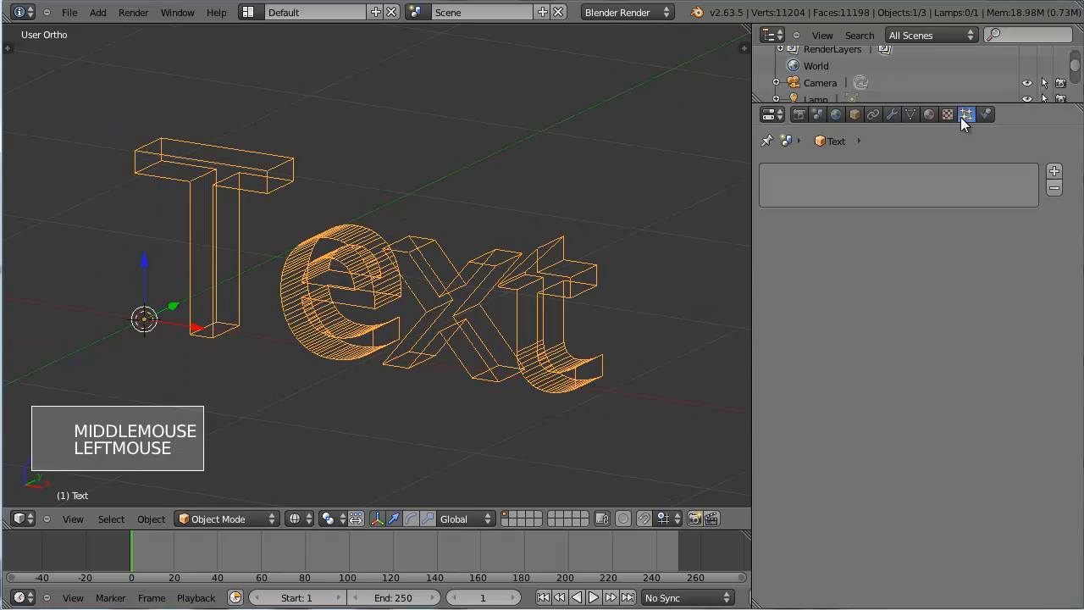
{"action": "left_click", "coordinate": [1053, 170]}
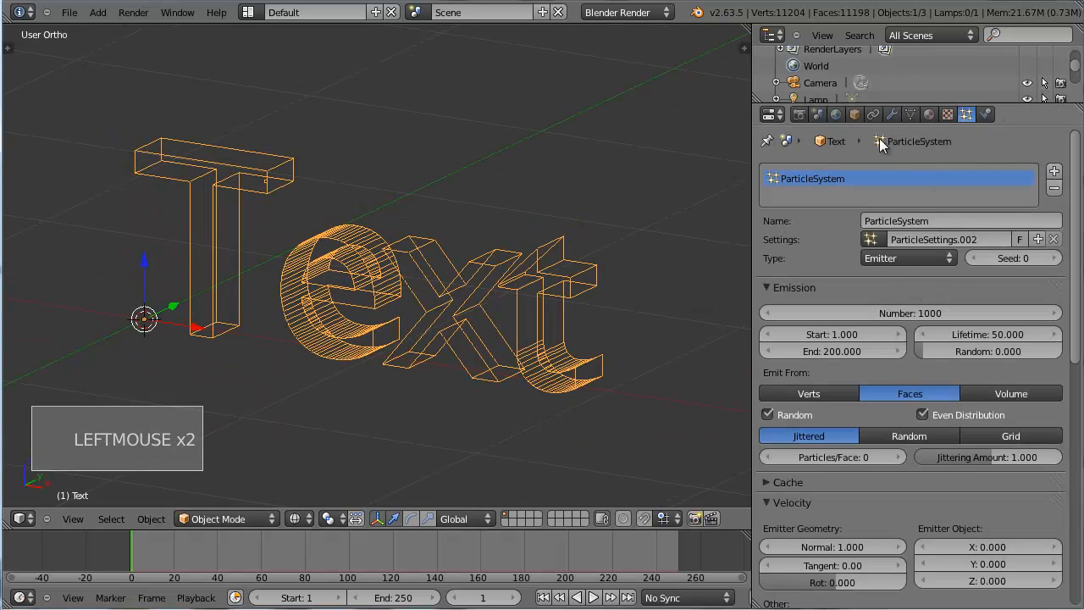
Add a new Blend texture to the text's particle system.
{"action": "left_click", "coordinate": [946, 114]}
{"action": "scroll", "coordinate": [833, 182], "scroll_direction": "up", "scroll_amount": 4}
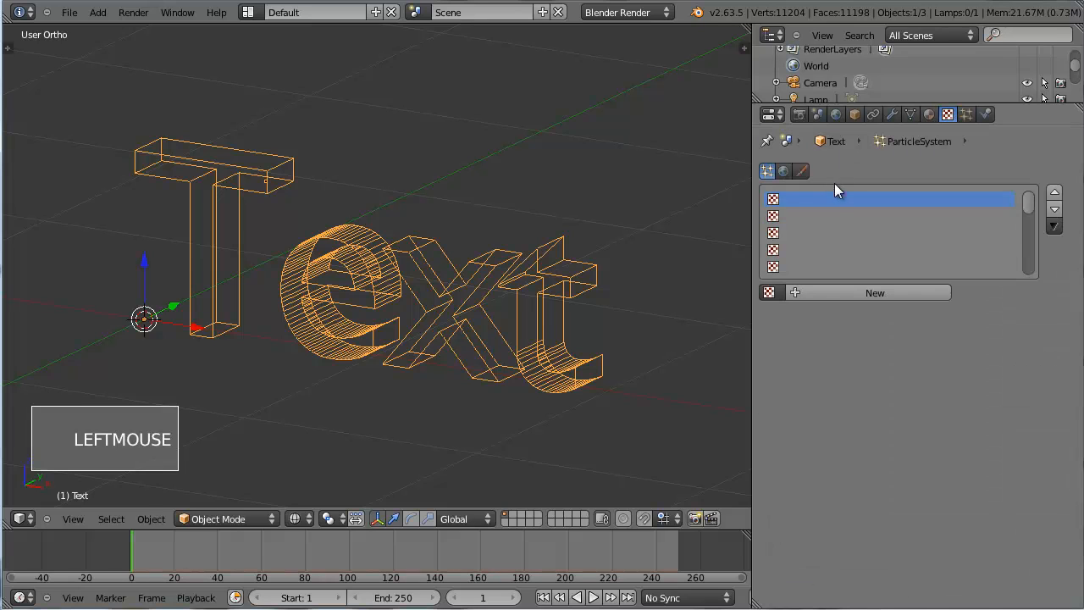
{"action": "left_click", "coordinate": [836, 292]}
{"action": "left_click_drag", "start_coordinate": [857, 314], "coordinate": [865, 275]}
Add an Explode modifier to the text with Cut Edges enabled and Dead particles hidden.
{"action": "left_click", "coordinate": [891, 114]}
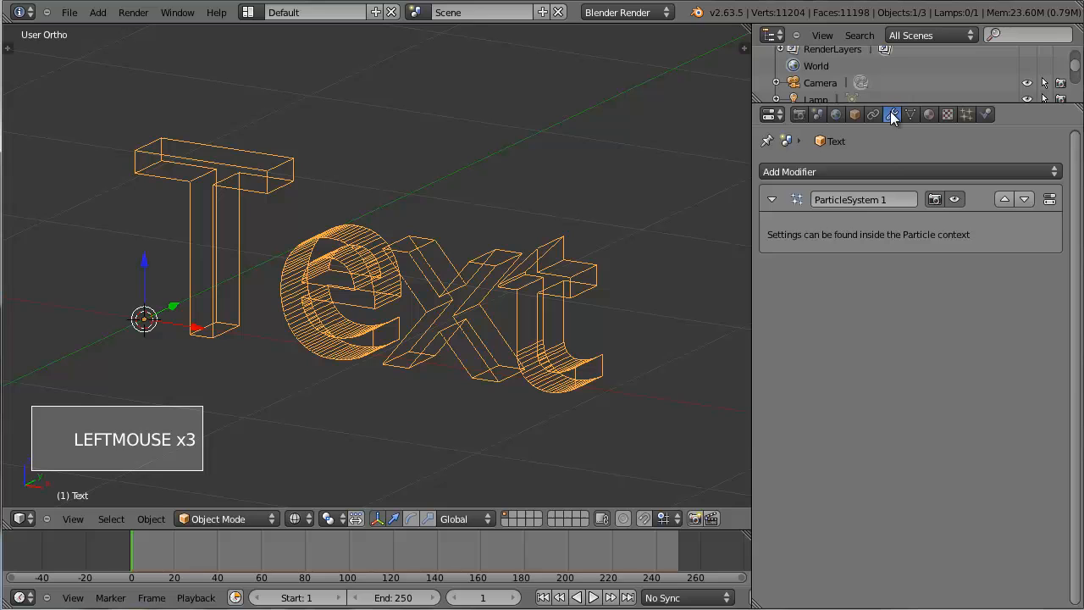
{"action": "left_click", "coordinate": [888, 173]}
{"action": "left_click", "coordinate": [958, 262]}
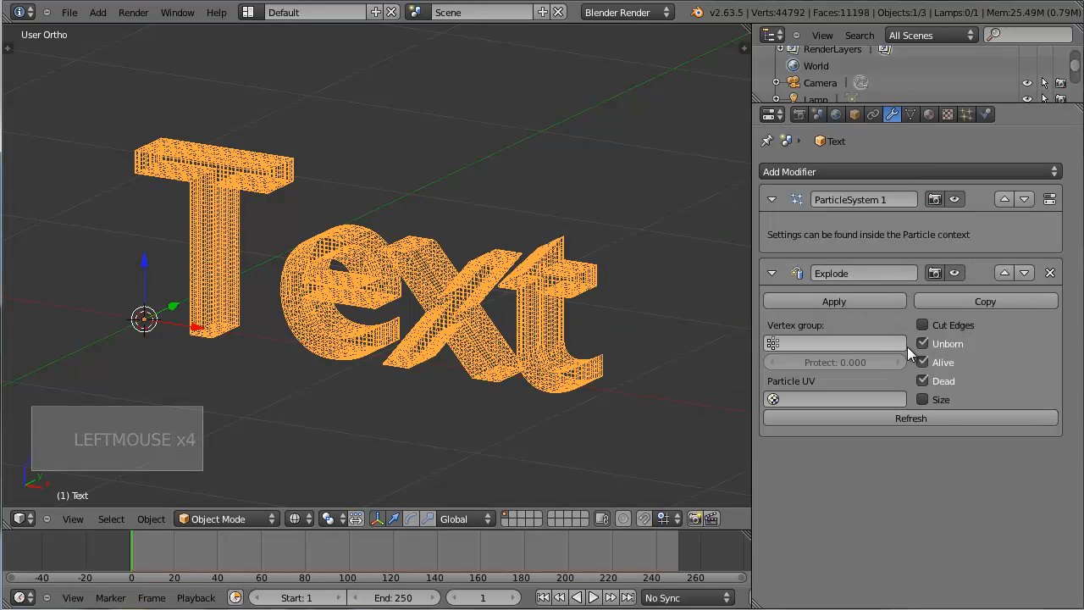
{"action": "left_click", "coordinate": [922, 381]}
{"action": "left_click", "coordinate": [922, 325]}
Play the text's explosion from the front and at an angle, in wireframe and solid shading, and stop the playback.
{"action": "key", "text": "KP_1"}
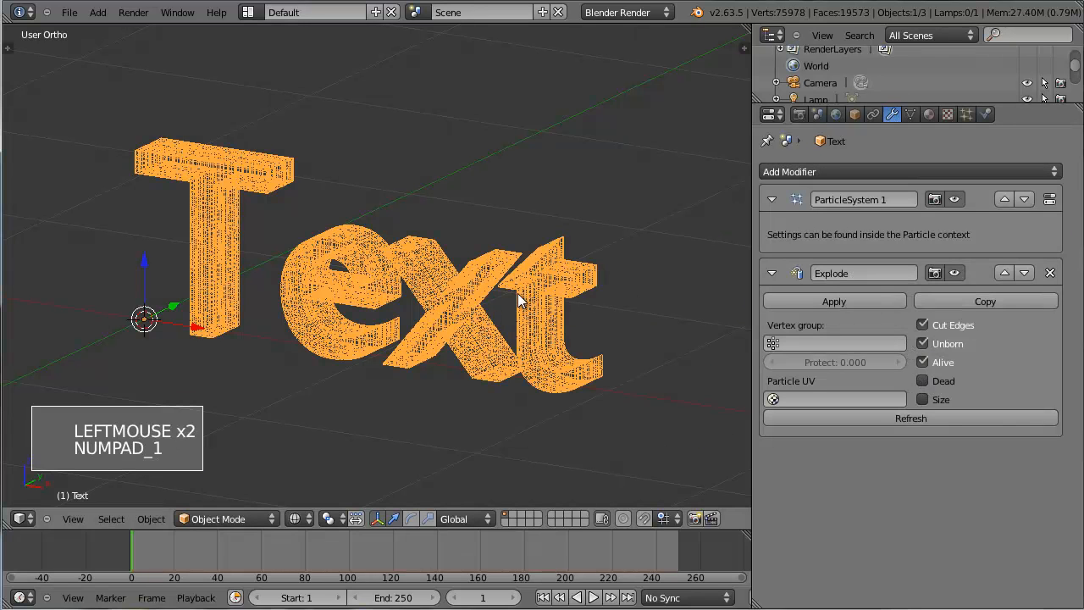
{"action": "scroll", "coordinate": [515, 322], "scroll_direction": "down", "scroll_amount": 2}
{"action": "key", "text": "KP_1"}
{"action": "scroll", "coordinate": [462, 308], "scroll_direction": "up", "scroll_amount": 2}
{"action": "key", "text": "alt+a"}
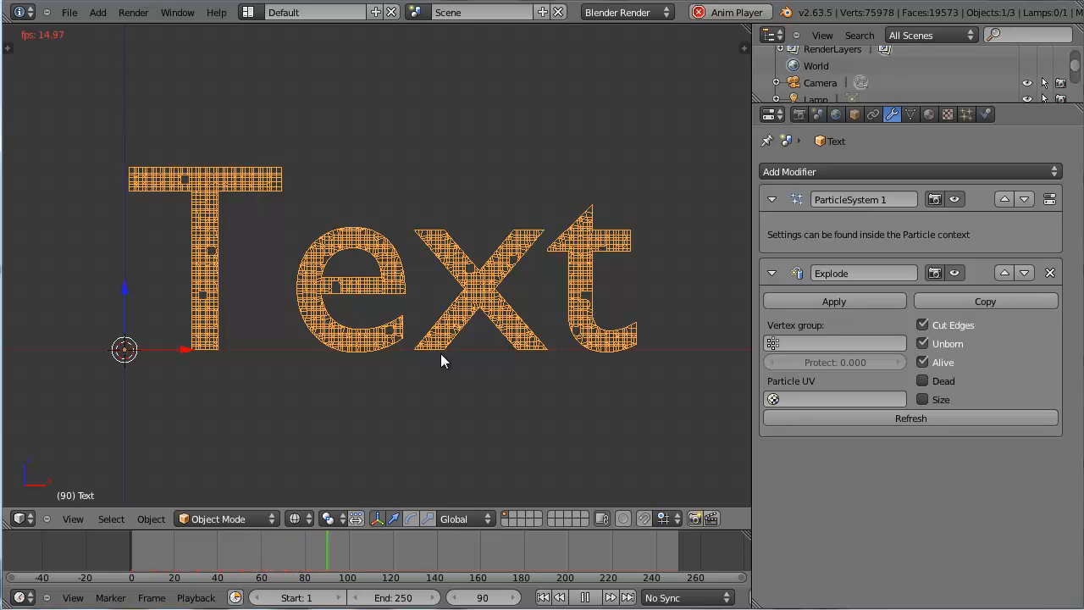
{"action": "middle_click_drag", "start_coordinate": [500, 326], "coordinate": [415, 365]}
{"action": "key", "text": "z"}
{"action": "key", "text": "KP_1"}
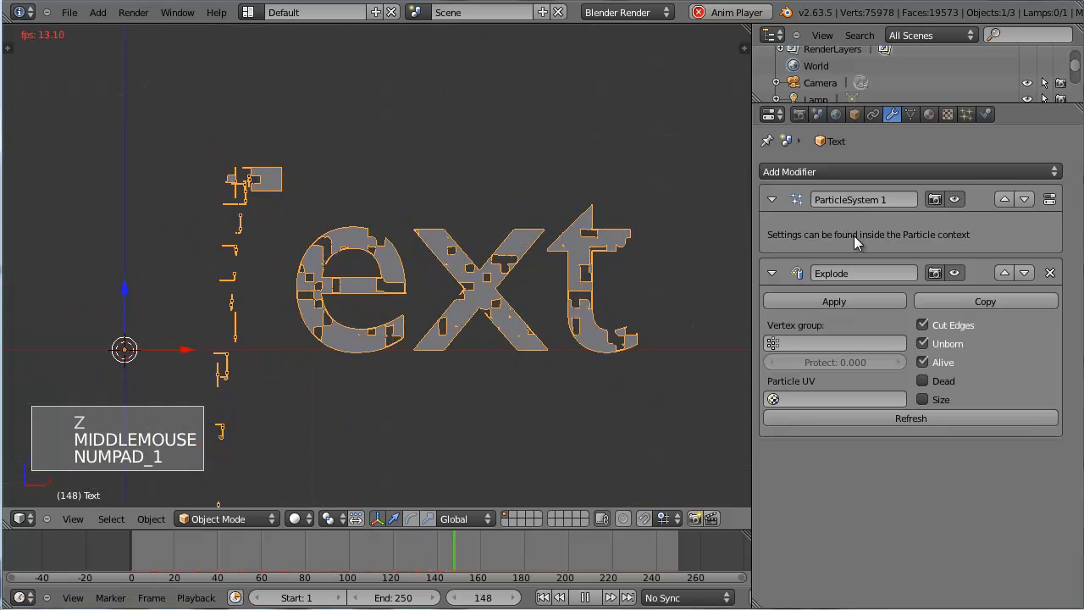
{"action": "left_click", "coordinate": [966, 114]}
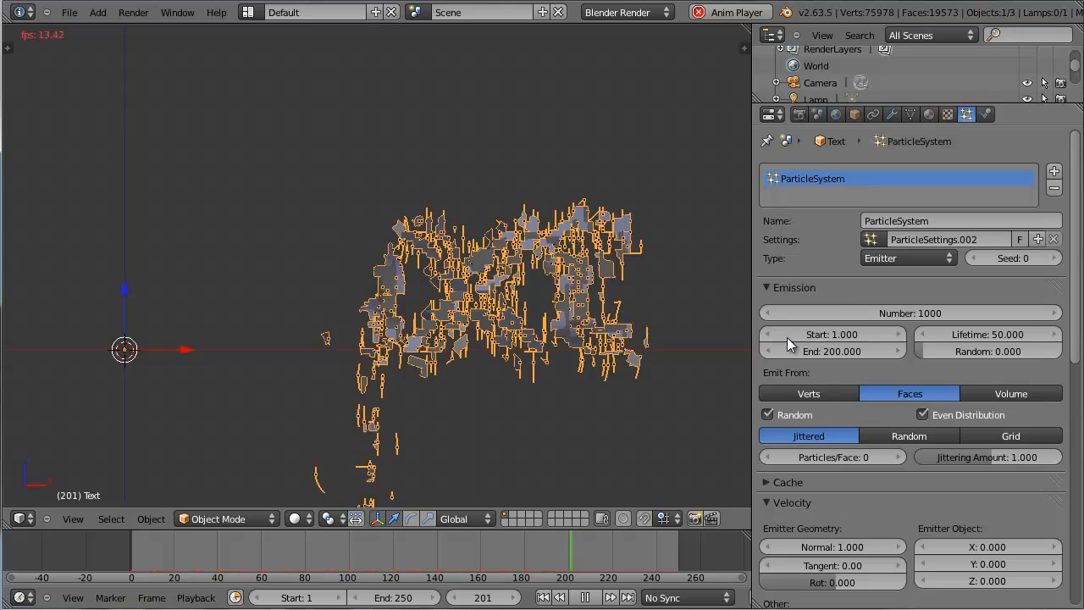
{"action": "key", "text": "Escape"}
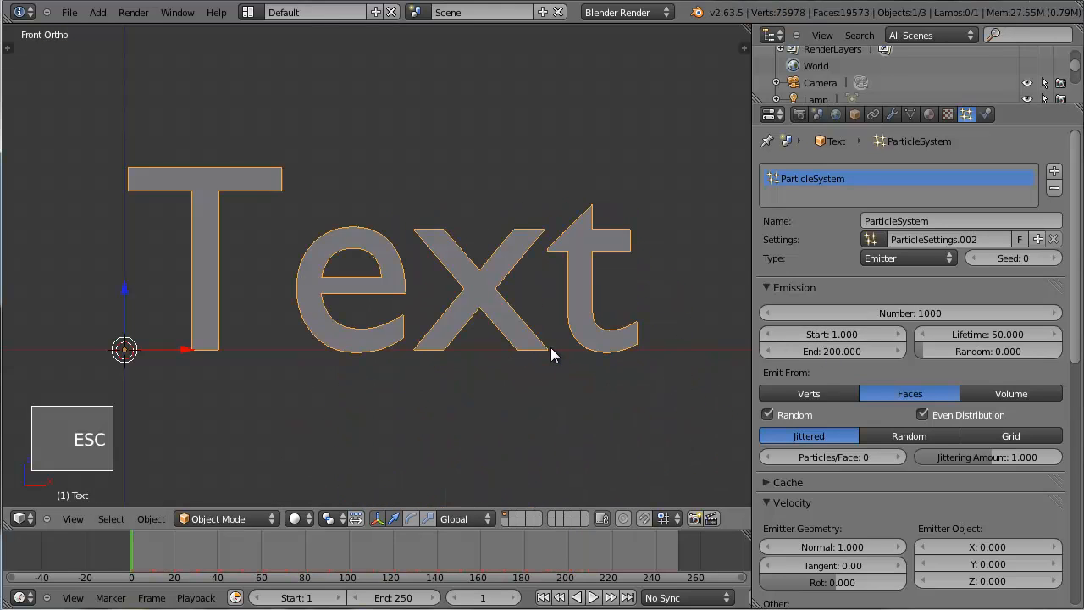
Set the mapping coordinates of the particle system's Blend texture to Object.
{"action": "left_click", "coordinate": [945, 114]}
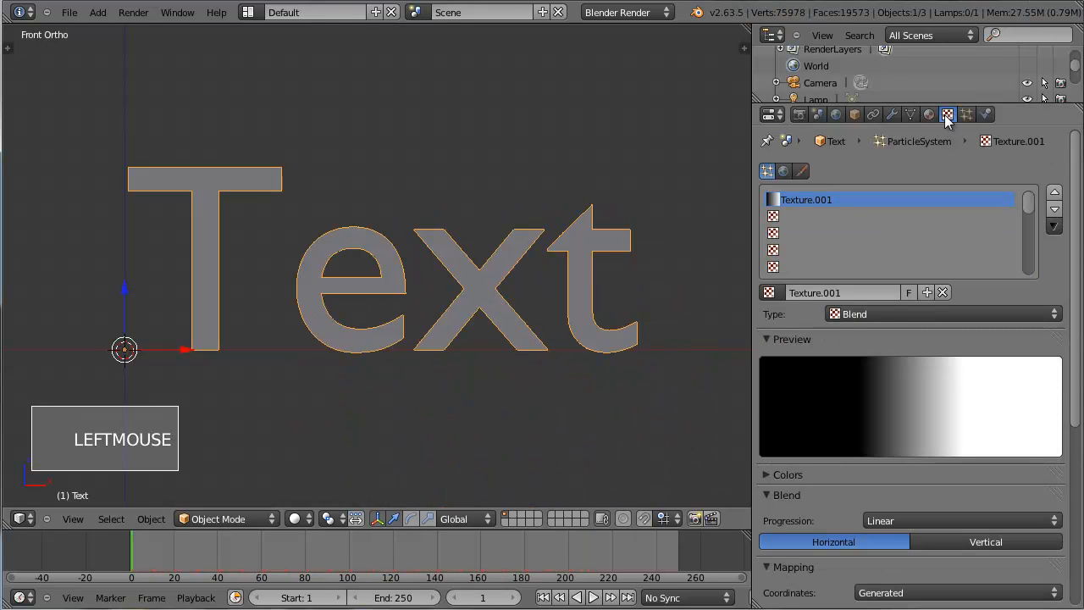
{"action": "left_click", "coordinate": [827, 150]}
{"action": "scroll", "coordinate": [928, 389], "scroll_direction": "down", "scroll_amount": 2}
{"action": "scroll", "coordinate": [928, 388], "scroll_direction": "down", "scroll_amount": 2}
{"action": "left_click", "coordinate": [891, 454]}
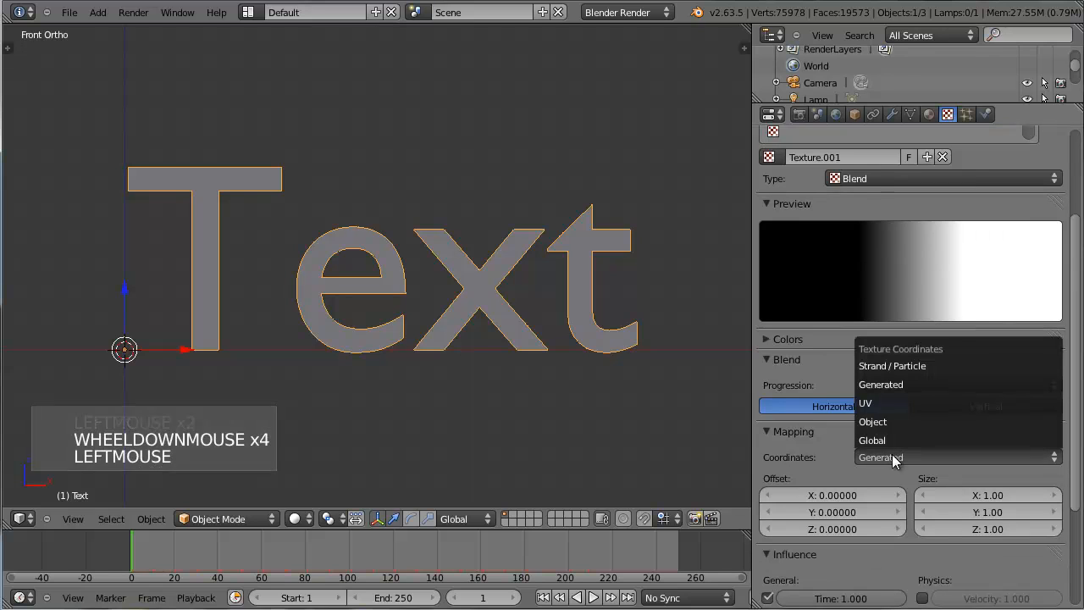
{"action": "left_click", "coordinate": [885, 423]}
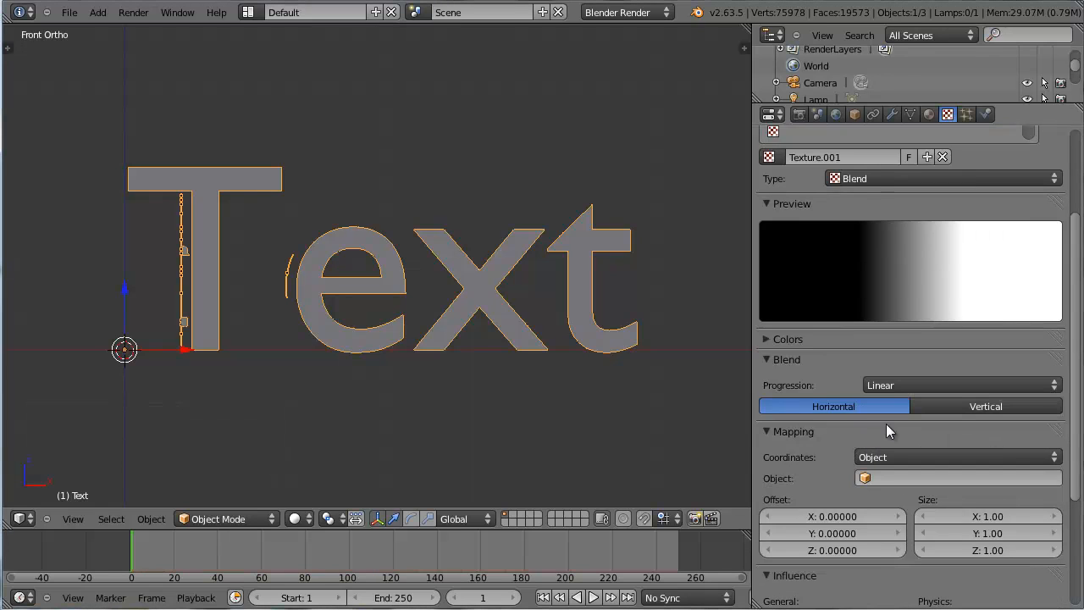
{"action": "scroll", "coordinate": [302, 268], "scroll_direction": "down", "scroll_amount": 3}
Deselect everything, add a plane mesh and rotate it 90 degrees about the X axis.
{"action": "key", "text": "a"}
{"action": "key", "text": "shift+a"}
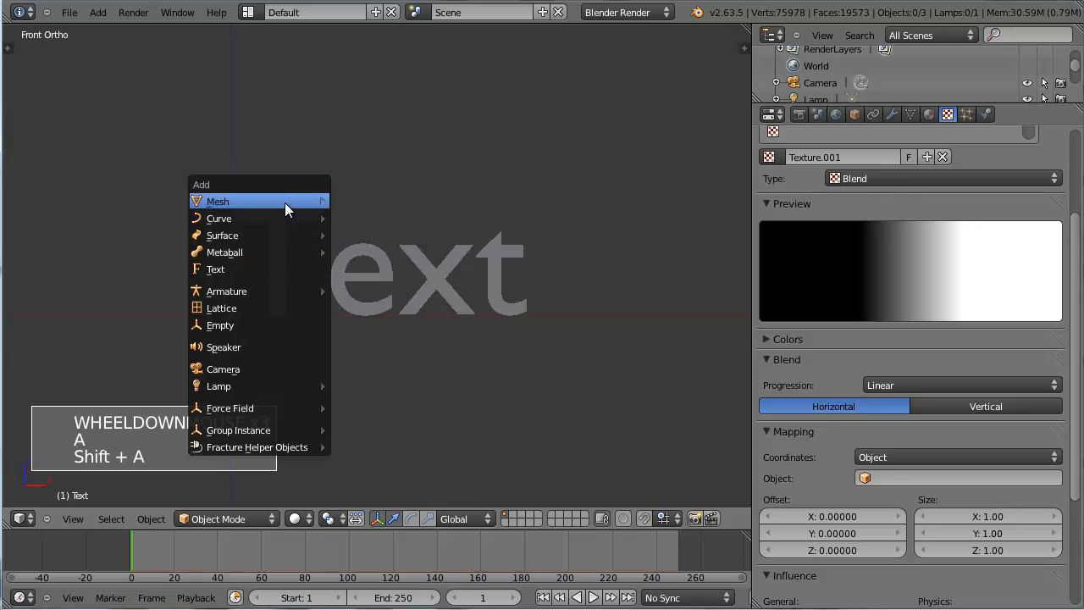
{"action": "left_click", "coordinate": [352, 201]}
{"action": "key", "text": "r"}
{"action": "key", "text": "x"}
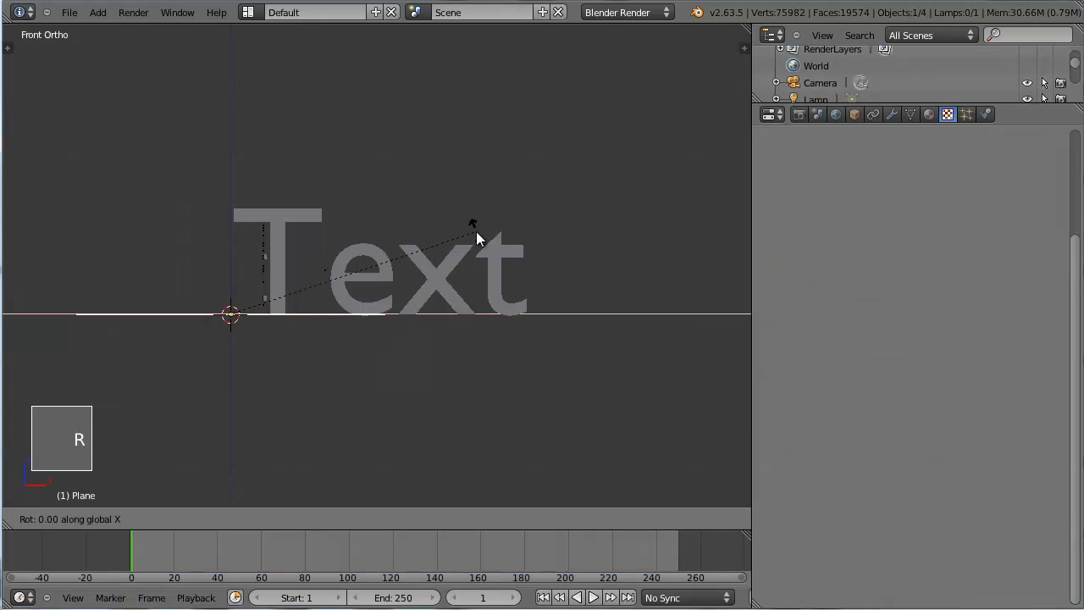
{"action": "key", "text": "9"}
{"action": "key", "text": "0"}
{"action": "key", "text": "Return"}
Scale the plane down and move it over the text in wireframe shading.
{"action": "key", "text": "s"}
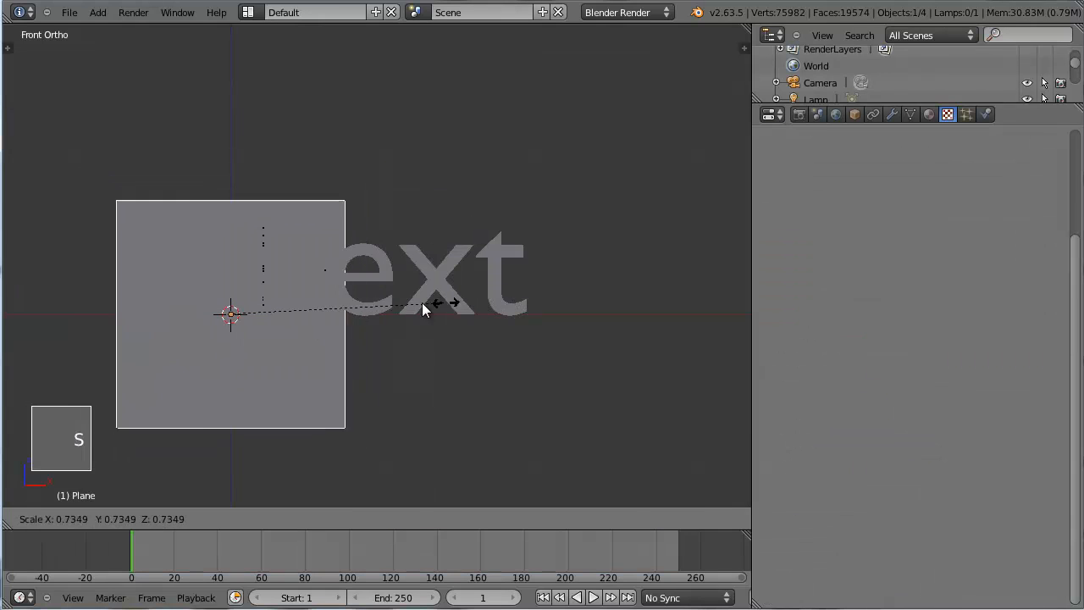
{"action": "left_click", "coordinate": [406, 300]}
{"action": "key", "text": "z"}
{"action": "key", "text": "g"}
{"action": "left_click", "coordinate": [524, 248]}
Widen the plane along X and centre it so that it frames the whole text.
{"action": "key", "text": "s"}
{"action": "key", "text": "s"}
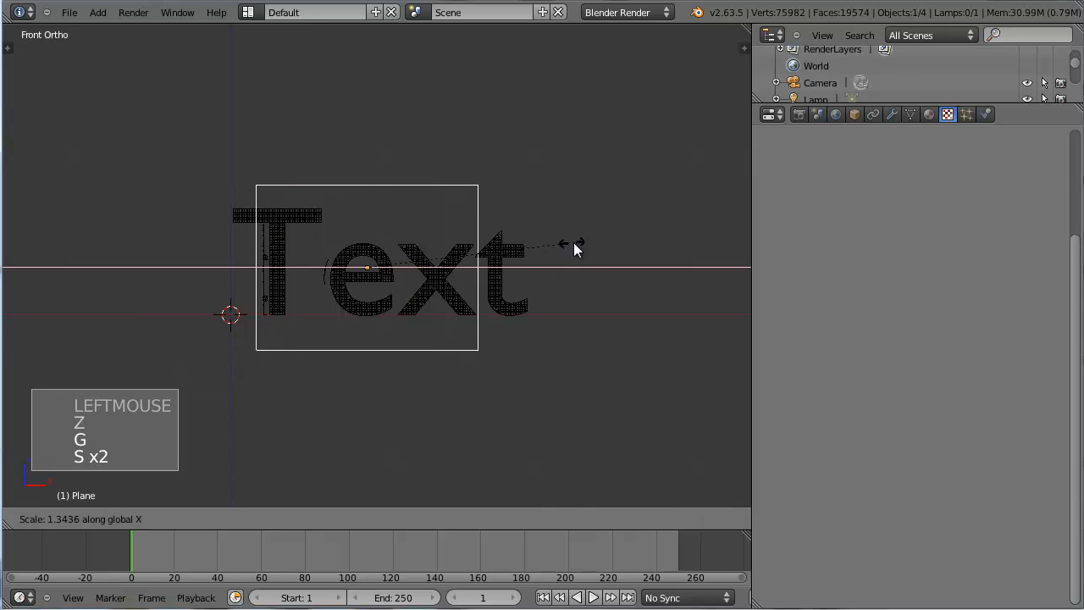
{"action": "left_click", "coordinate": [624, 249]}
{"action": "key", "text": "g"}
{"action": "key", "text": "s"}
{"action": "key", "text": "s"}
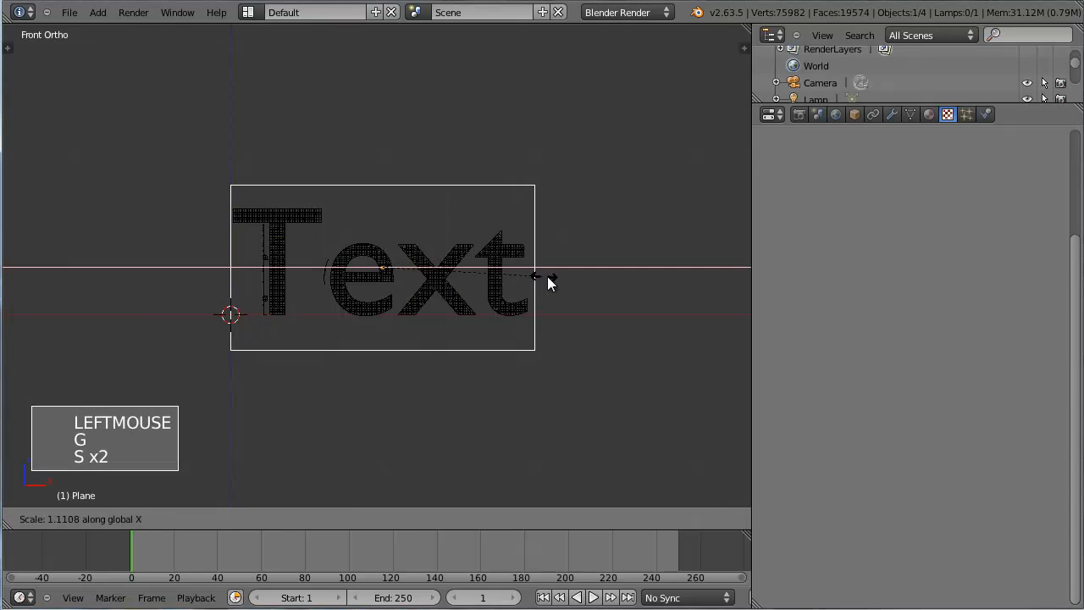
{"action": "left_click", "coordinate": [556, 277]}
{"action": "key", "text": "g"}
{"action": "left_click", "coordinate": [553, 277]}
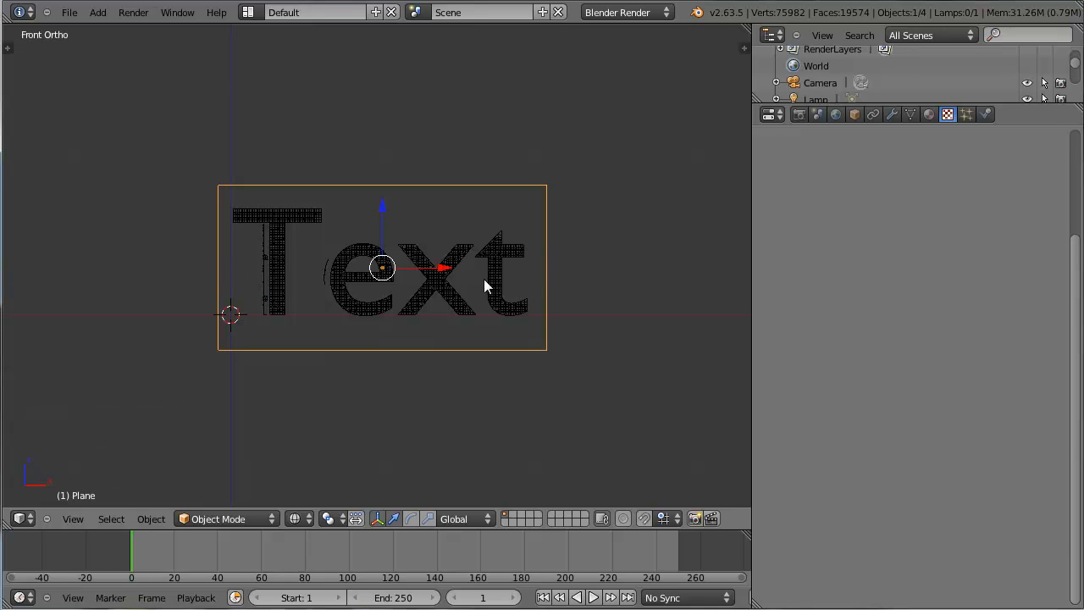
Select the text and assign Plane as the mapping object of its Blend texture.
{"action": "right_click", "coordinate": [498, 300]}
{"action": "left_click", "coordinate": [936, 479]}
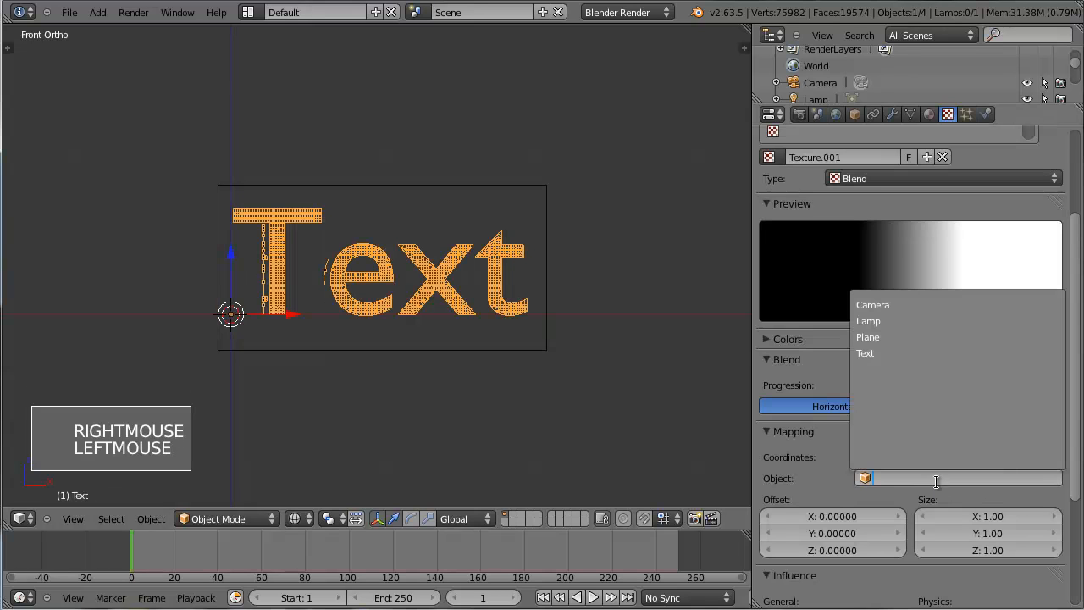
{"action": "left_click", "coordinate": [911, 338]}
Play the plane-mapped explosion and view it up close, at an angle and from the front, ending in wireframe shading.
{"action": "key", "text": "alt+a"}
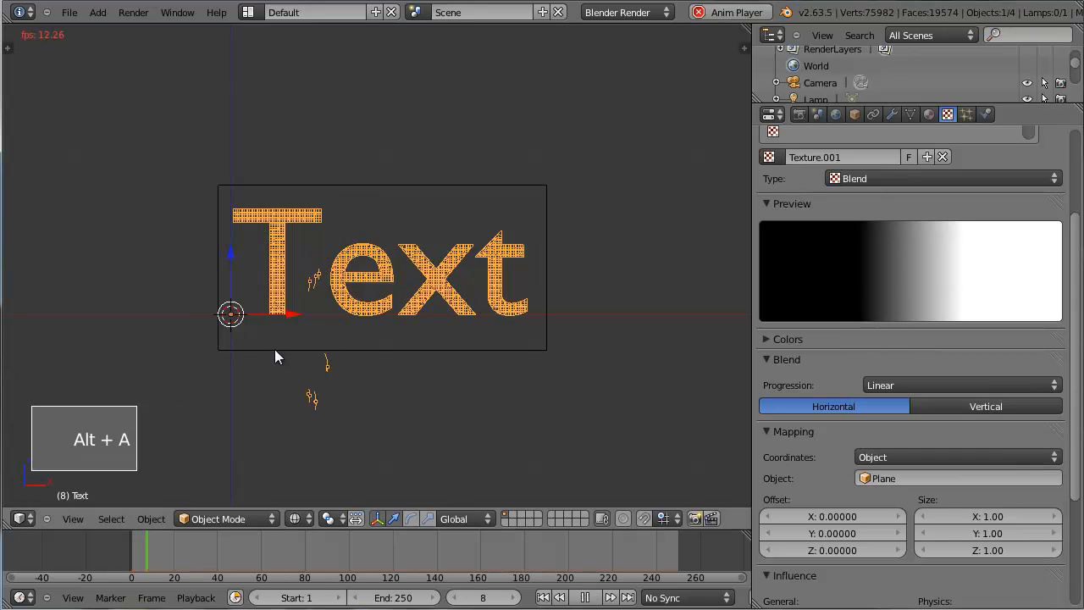
{"action": "scroll", "coordinate": [274, 349], "scroll_direction": "up", "scroll_amount": 3}
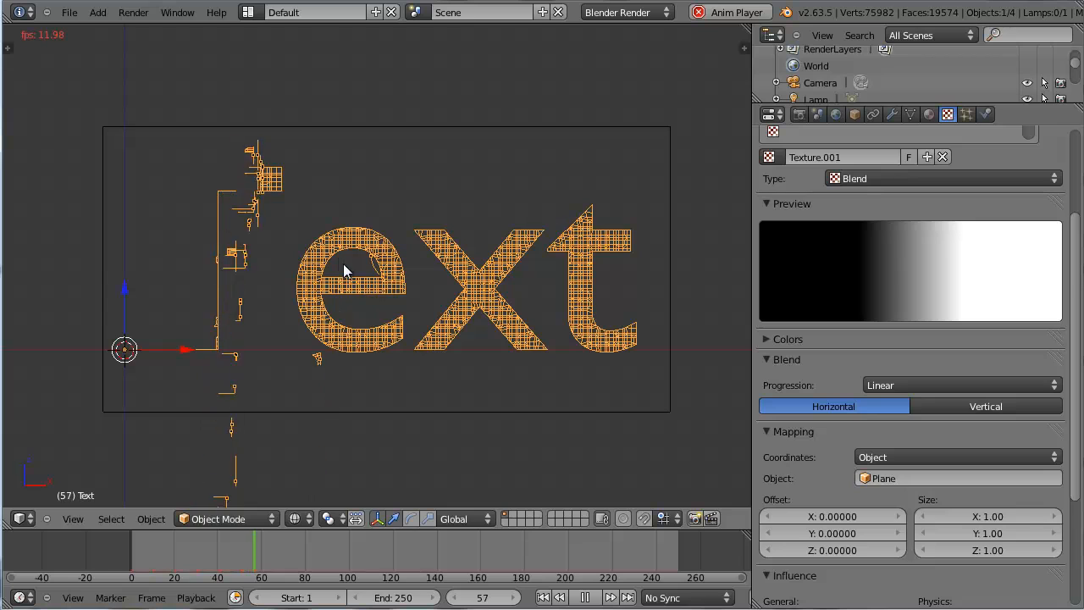
{"action": "middle_click_drag", "start_coordinate": [360, 290], "coordinate": [411, 339]}
{"action": "key", "text": "z"}
{"action": "key", "text": "KP_2"}
{"action": "key", "text": "KP_1"}
{"action": "key", "text": "KP_1"}
{"action": "key", "text": "z"}
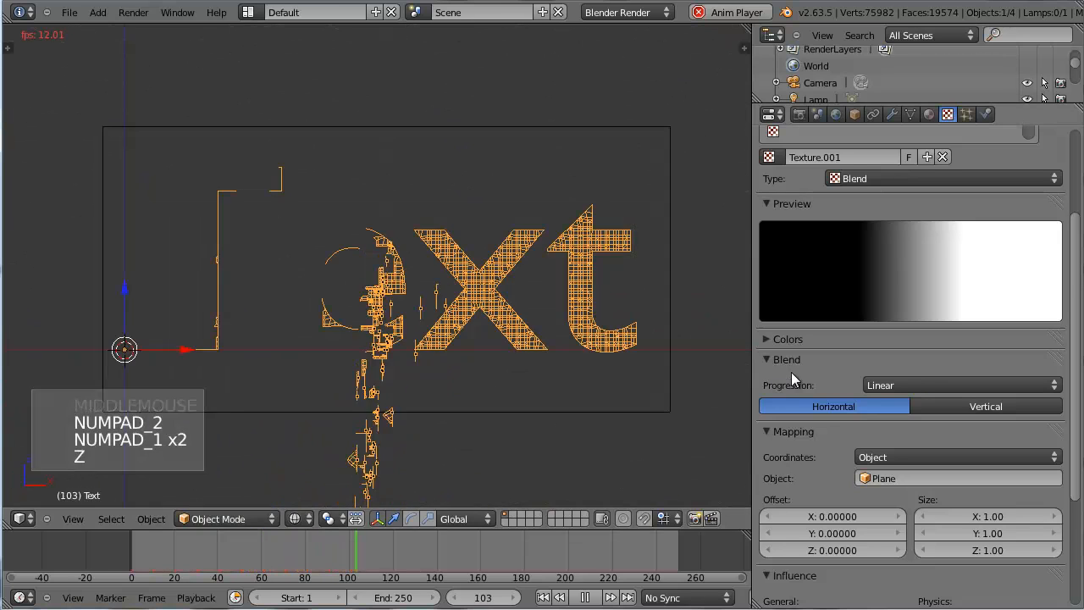
Enable the colour ramp on the Blend texture and stop the playback.
{"action": "left_click", "coordinate": [770, 339]}
{"action": "left_click", "coordinate": [767, 364]}
{"action": "key", "text": "Escape"}
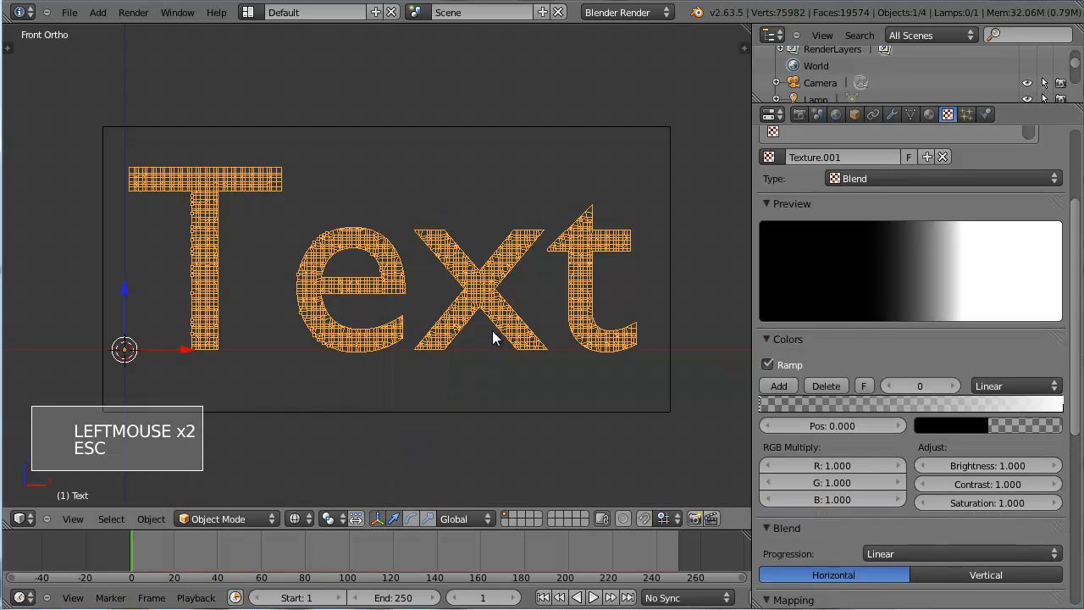
Replay the explosion with the colour ramp enabled, watching it at an angle and from the front.
{"action": "key", "text": "alt+a"}
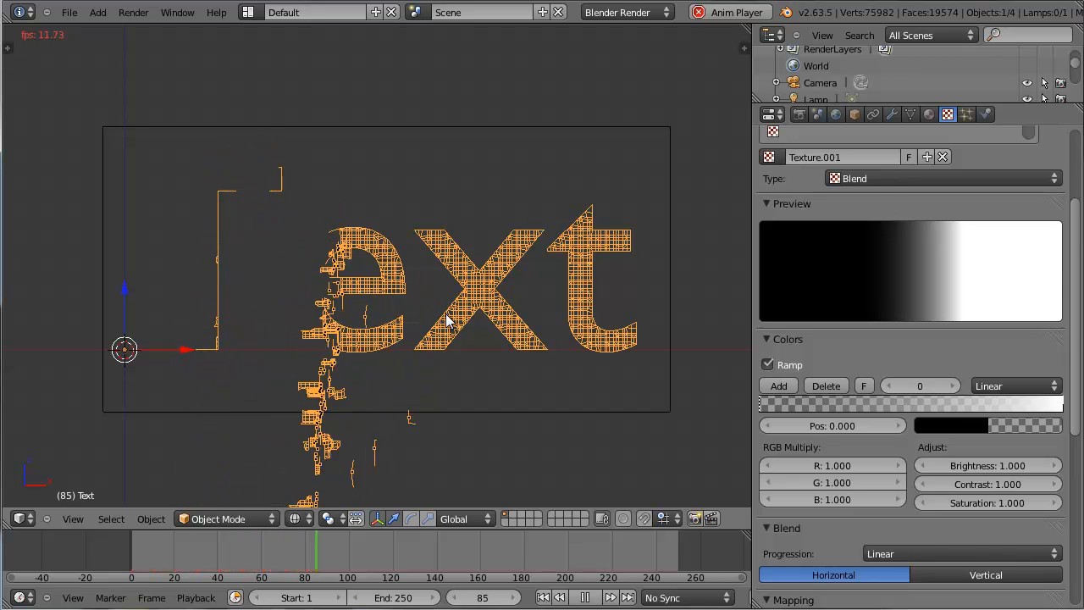
{"action": "middle_click_drag", "start_coordinate": [449, 320], "coordinate": [441, 357]}
{"action": "key", "text": "KP_1"}
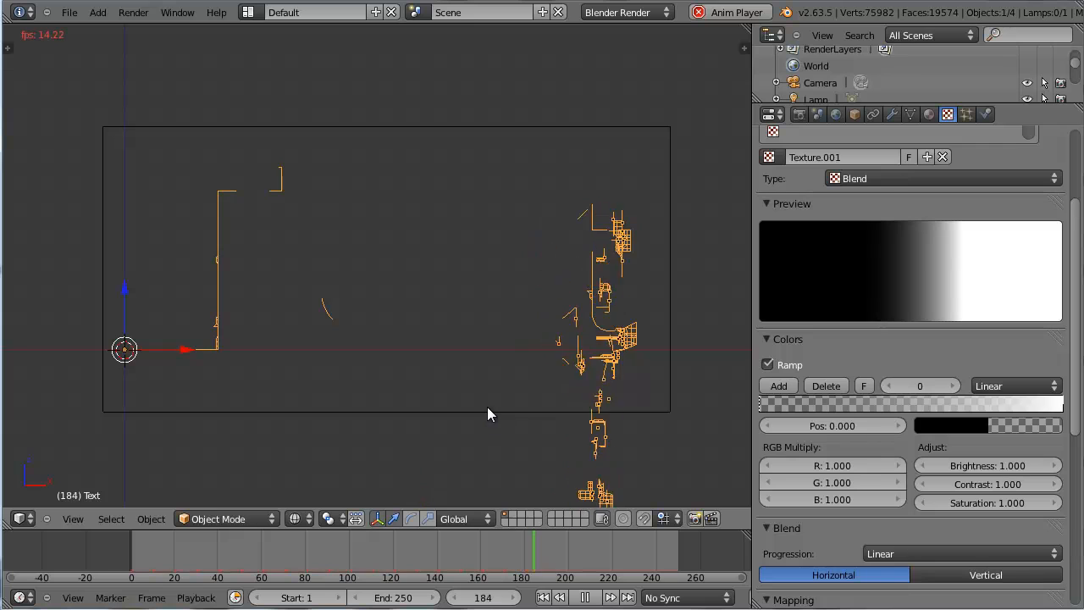
{"action": "key", "text": "Escape"}
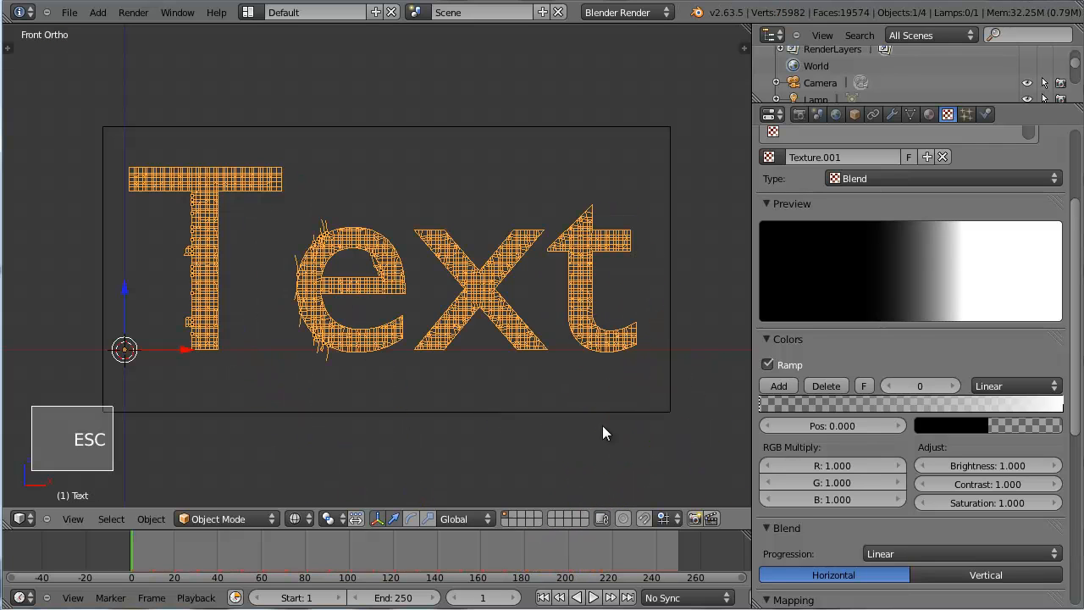
Set the particle emission's End to frame 50 and preview the faster explosion.
{"action": "left_click", "coordinate": [972, 114]}
{"action": "double_click", "coordinate": [847, 350]}
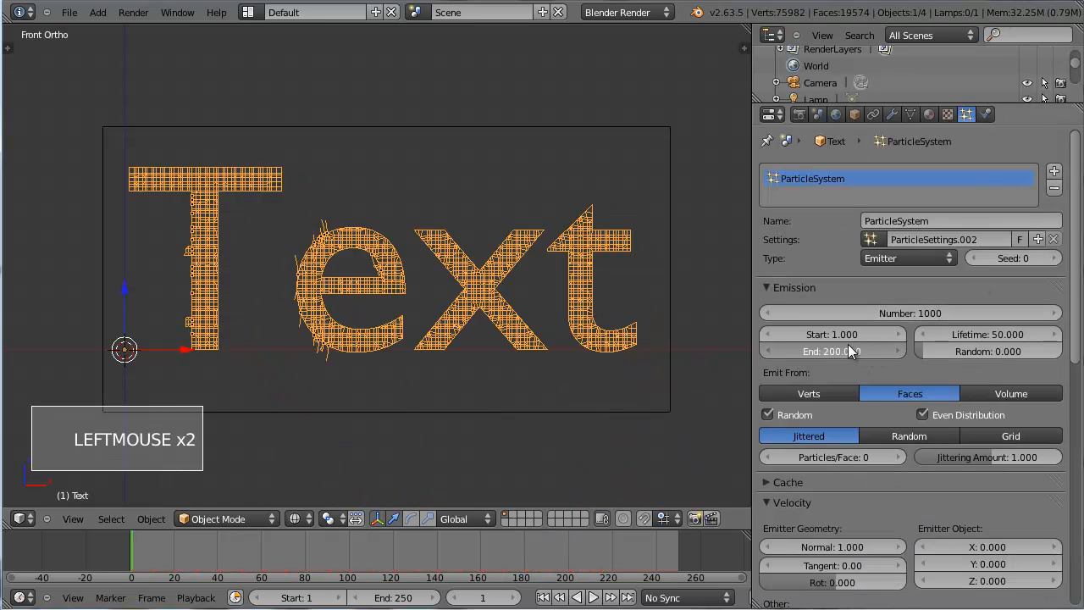
{"action": "key", "text": "Return"}
{"action": "key", "text": "alt+a"}
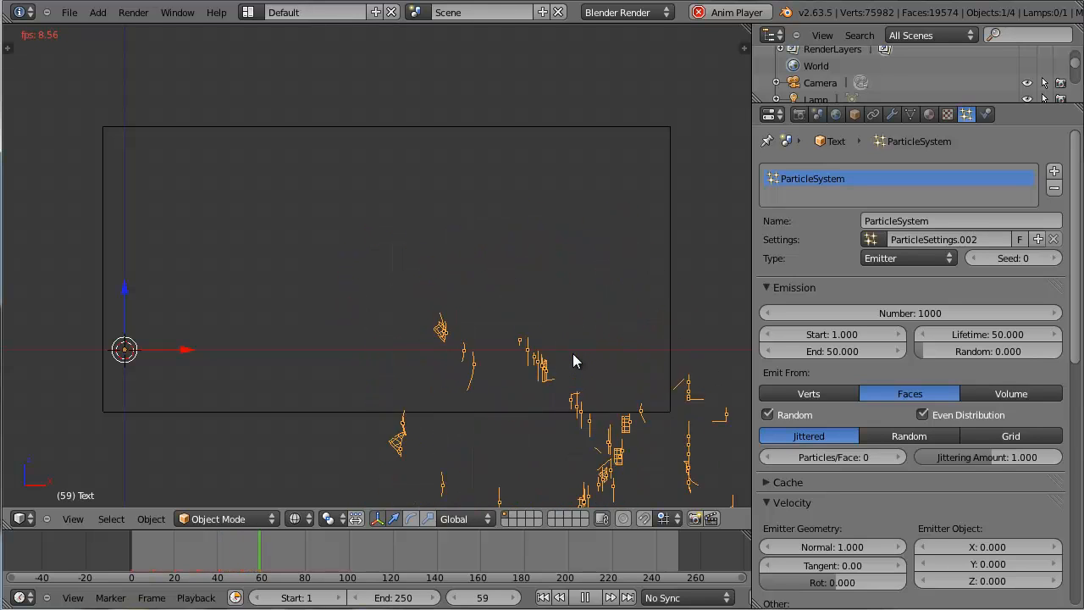
{"action": "key", "text": "Escape"}
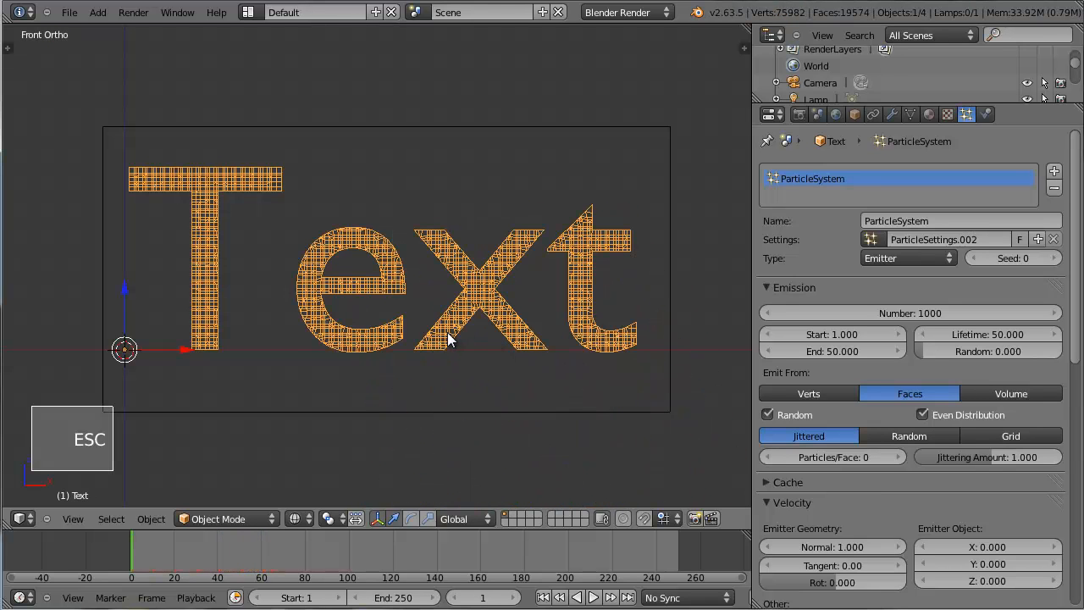
Display the text's modifier stack and view the wireframe text from different angles.
{"action": "middle_click_drag", "start_coordinate": [447, 332], "coordinate": [484, 352]}
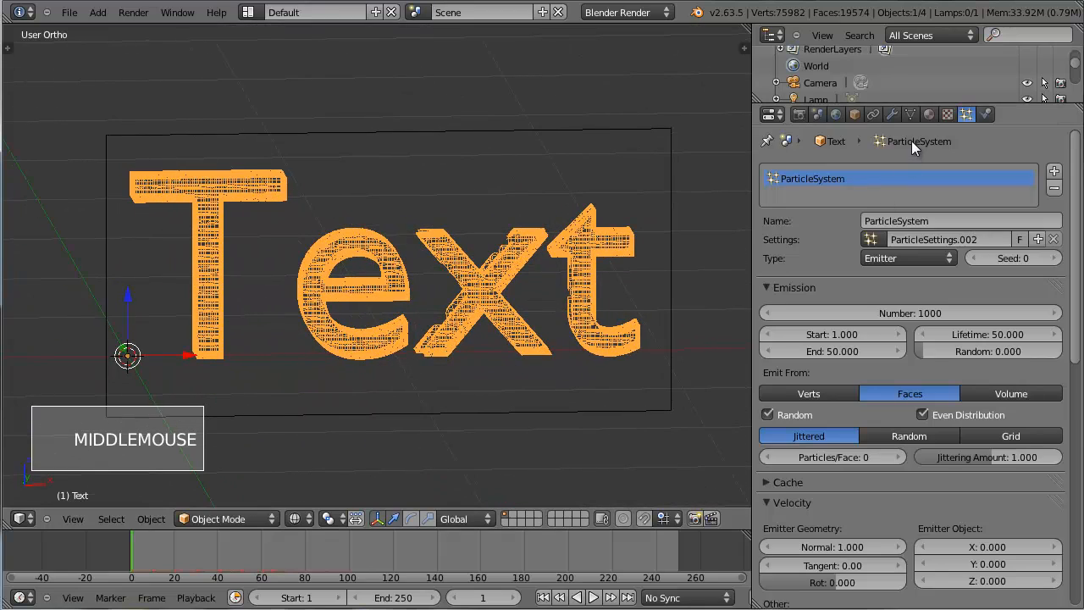
{"action": "left_click", "coordinate": [929, 115]}
{"action": "left_click", "coordinate": [893, 115]}
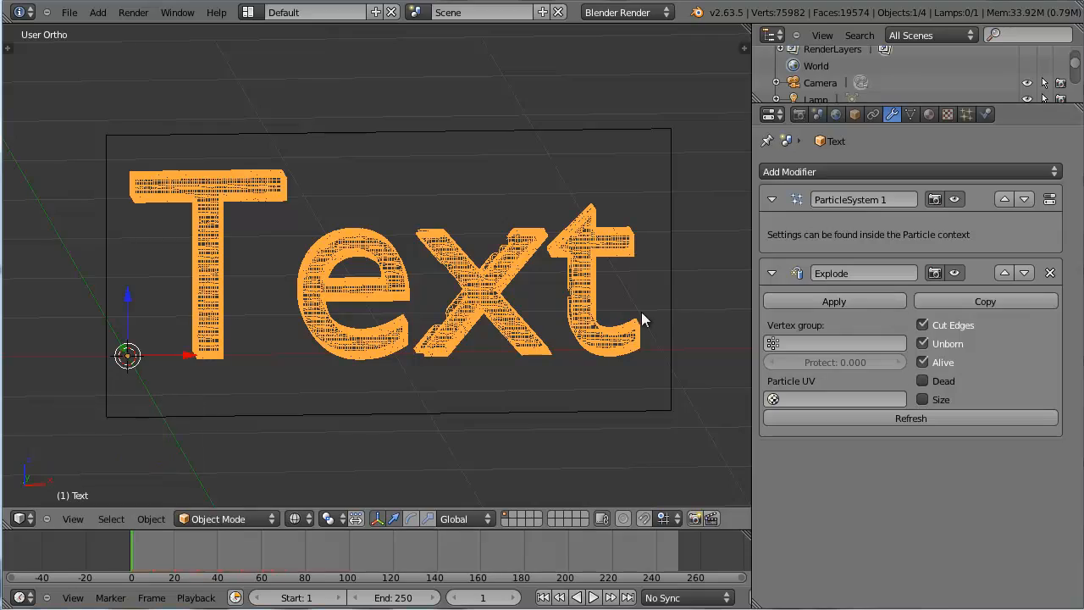
{"action": "middle_click_drag", "start_coordinate": [394, 256], "coordinate": [399, 301]}
{"action": "middle_click_drag", "start_coordinate": [647, 322], "coordinate": [431, 295]}
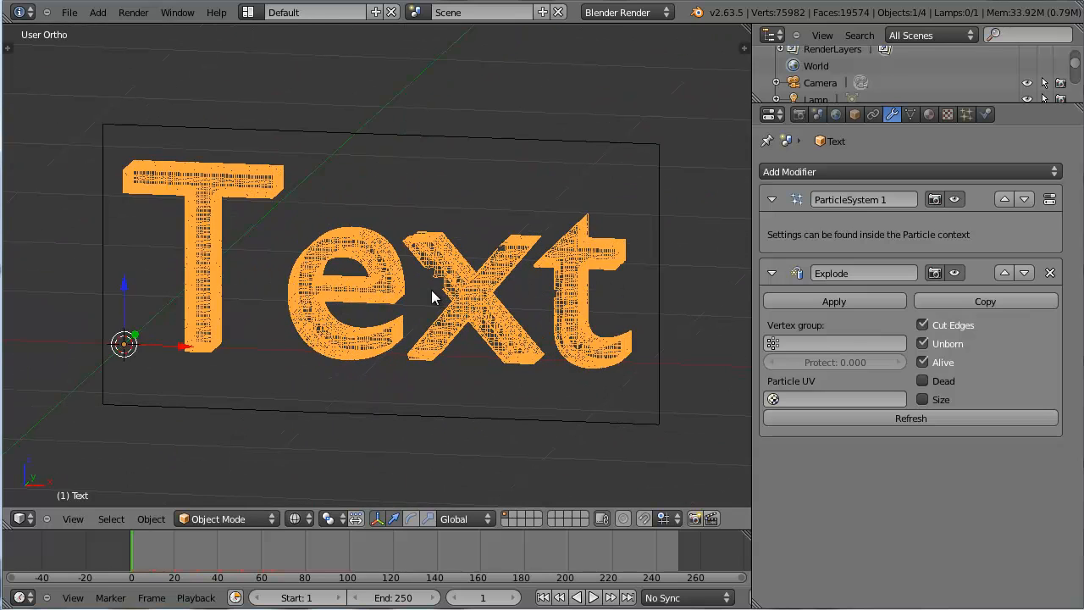